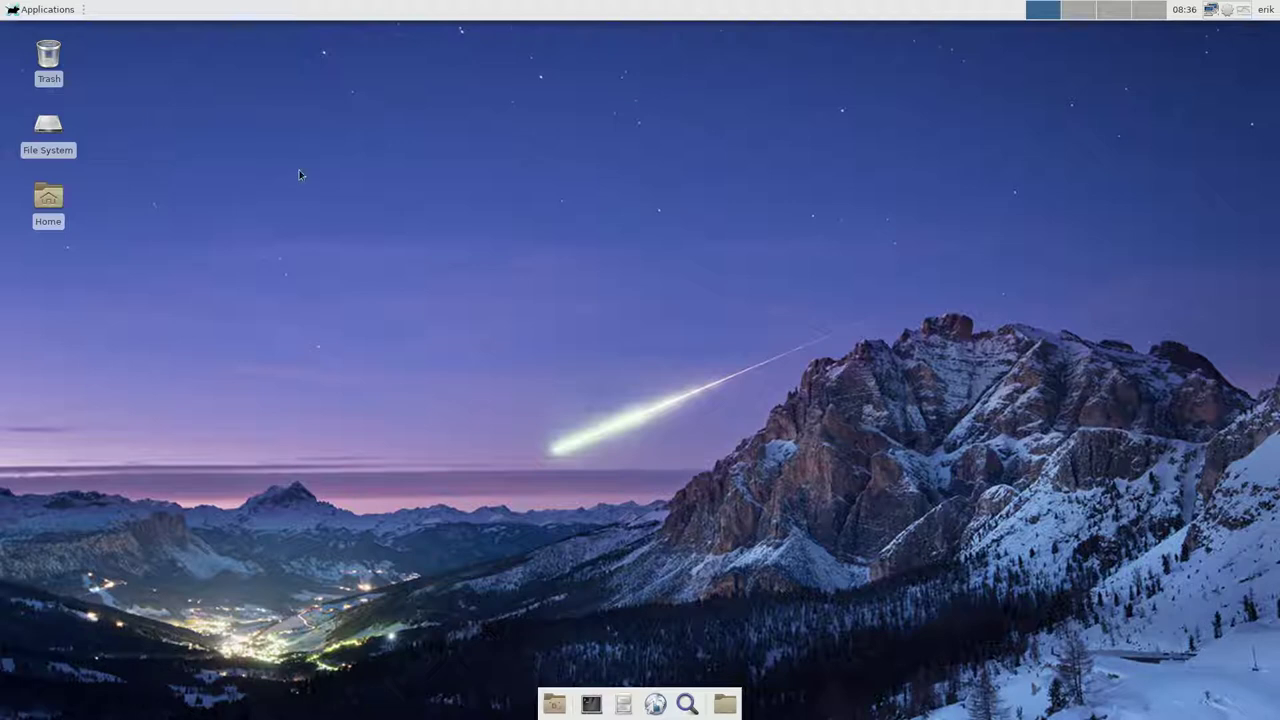
# Step: Open the Appearance settings from the Applications menu's Settings submenu
pyautogui.click(42, 17)
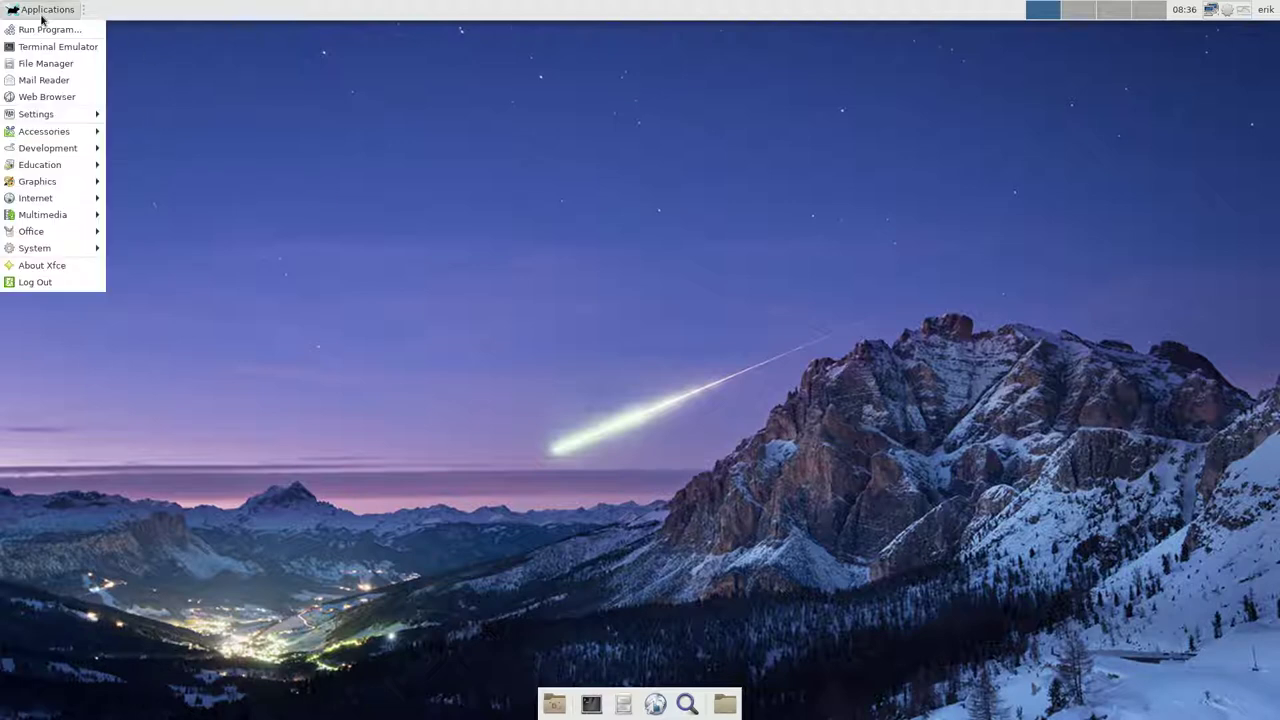
pyautogui.moveTo(70, 116)
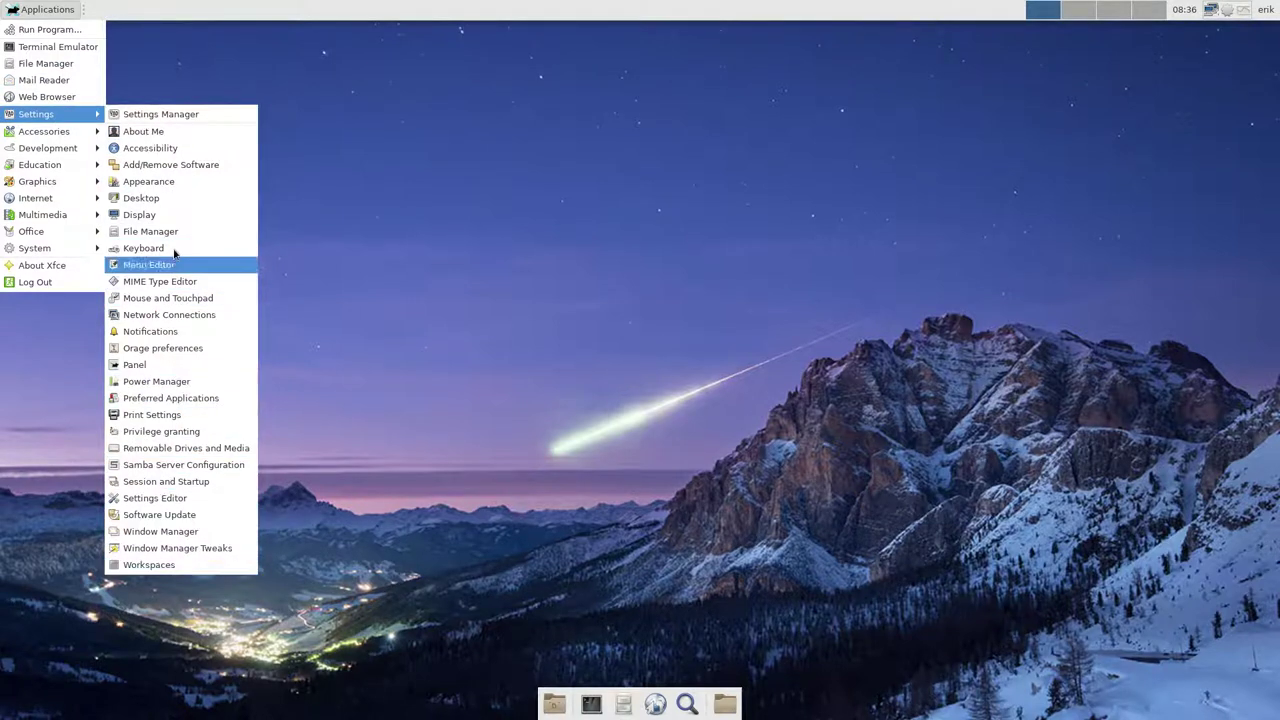
pyautogui.click(172, 186)
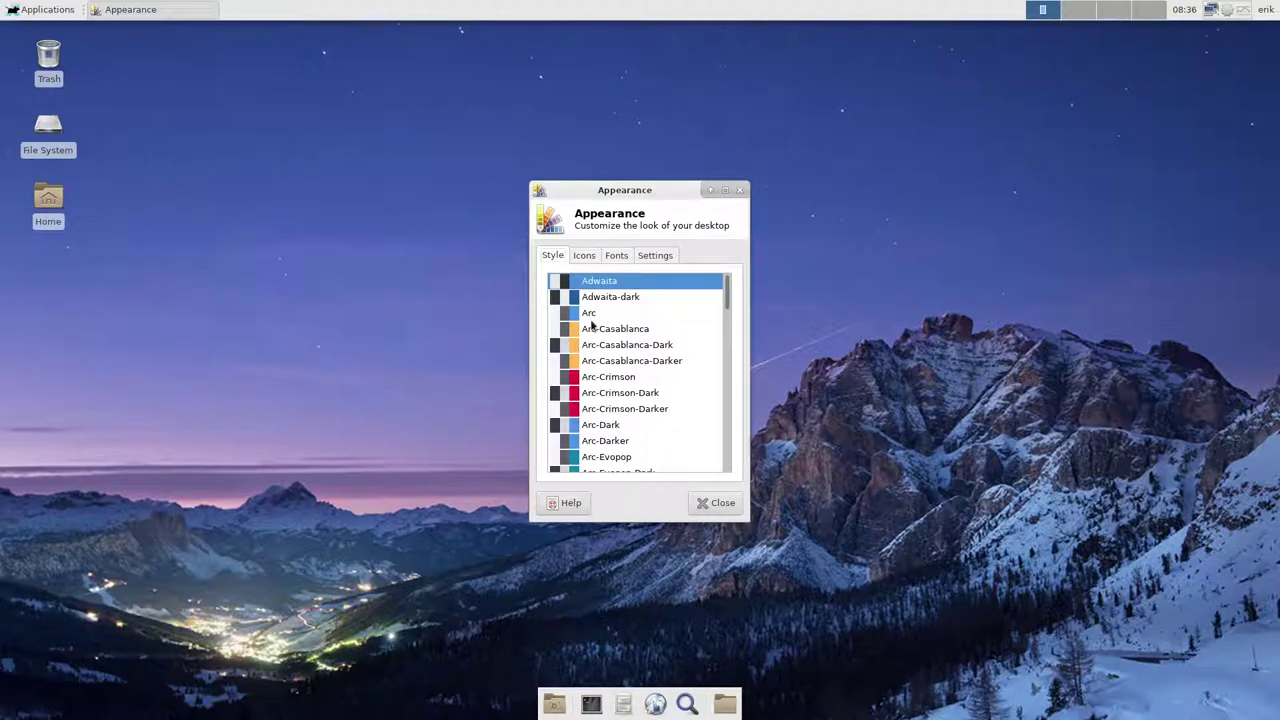
# Step: Try Adwaita-dark and Arc-Casablanca, then apply Arc-Casablanca-Dark as the style
pyautogui.click(606, 300)
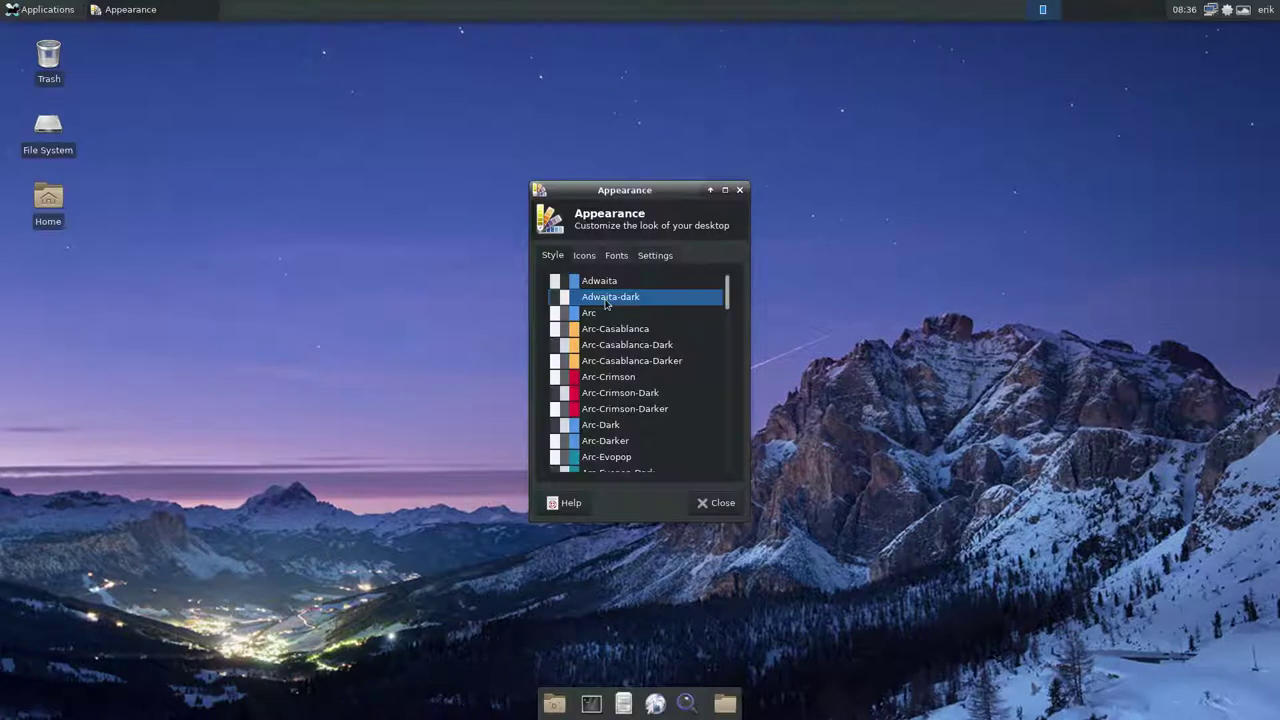
pyautogui.click(608, 333)
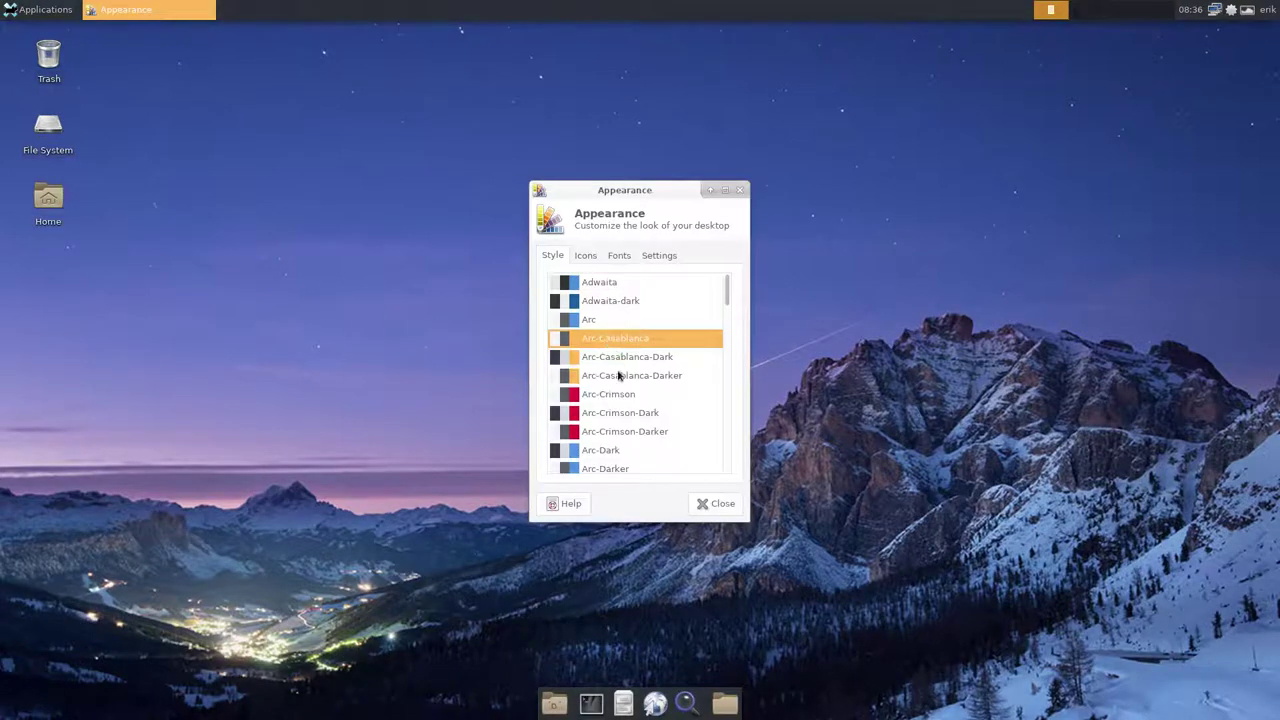
pyautogui.click(616, 358)
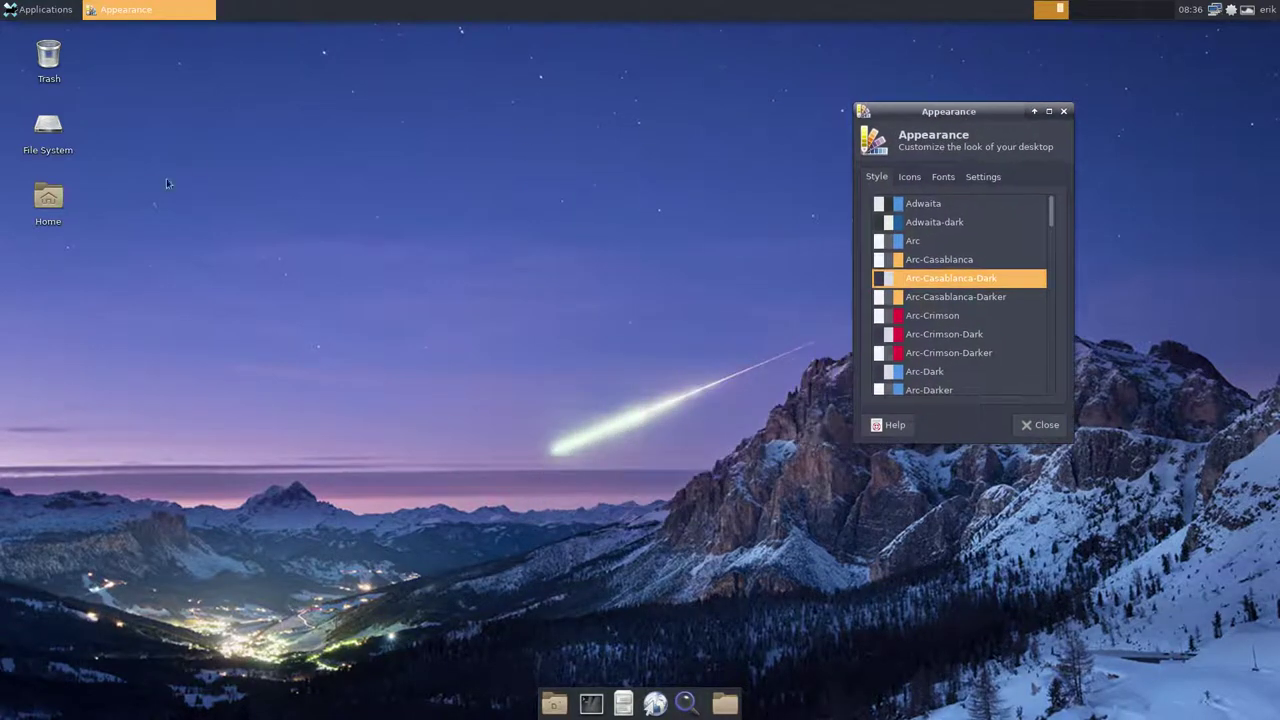
# Step: Open the home folder in the file manager, un-maximize it and place it upper left
pyautogui.doubleClick(48, 197)
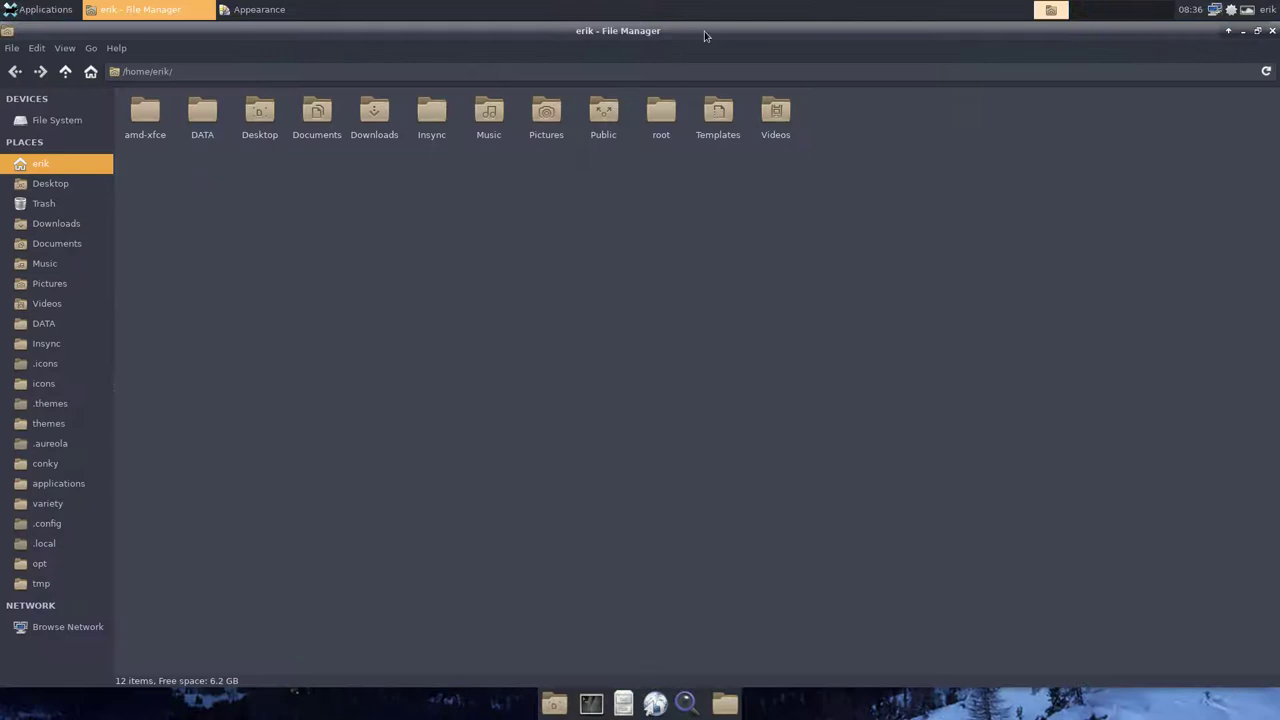
pyautogui.moveTo(704, 31); pyautogui.dragTo(699, 449)
pyautogui.moveTo(531, 467); pyautogui.dragTo(571, 133)
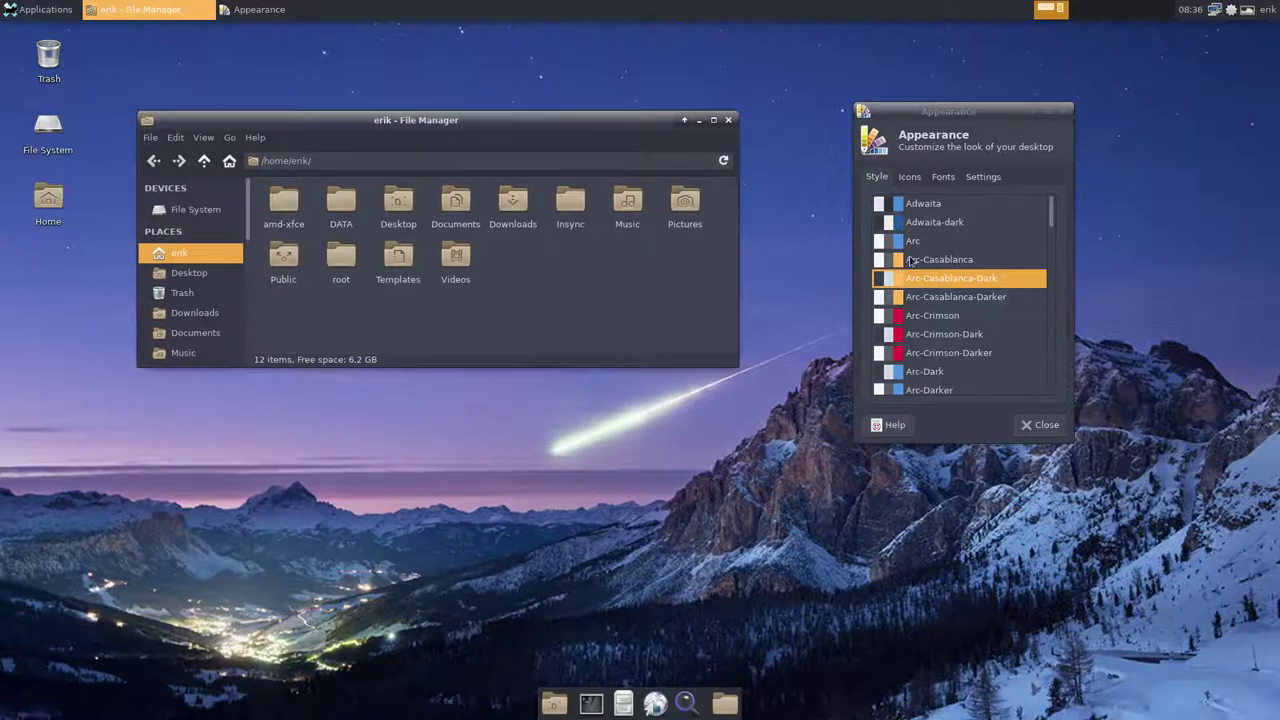
# Step: Preview Arc-Casablanca-Darker, Arc-Crimson, Arc-Crimson-Darker, Arc-Dark, Arc-Evopop and Arc-Evopop-Dark styles
pyautogui.click(913, 256)
pyautogui.click(926, 222)
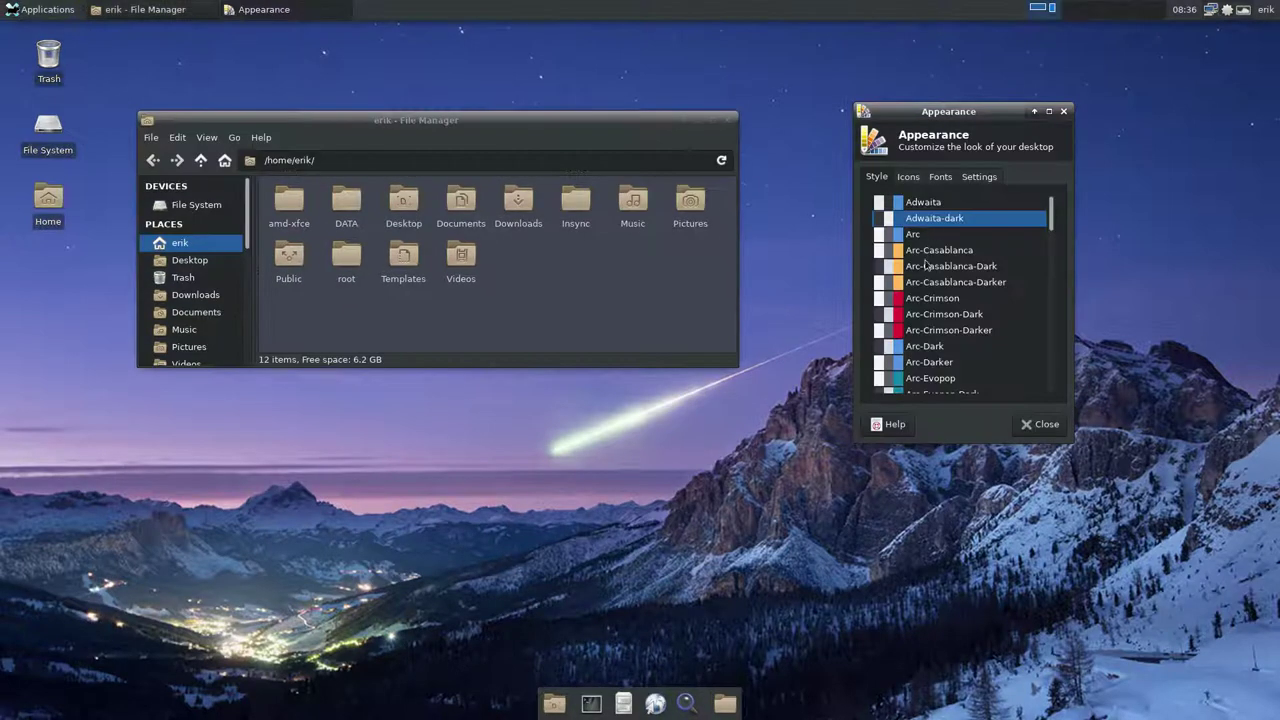
pyautogui.click(930, 296)
pyautogui.click(930, 316)
pyautogui.click(932, 354)
pyautogui.scroll(-2, 930, 356)
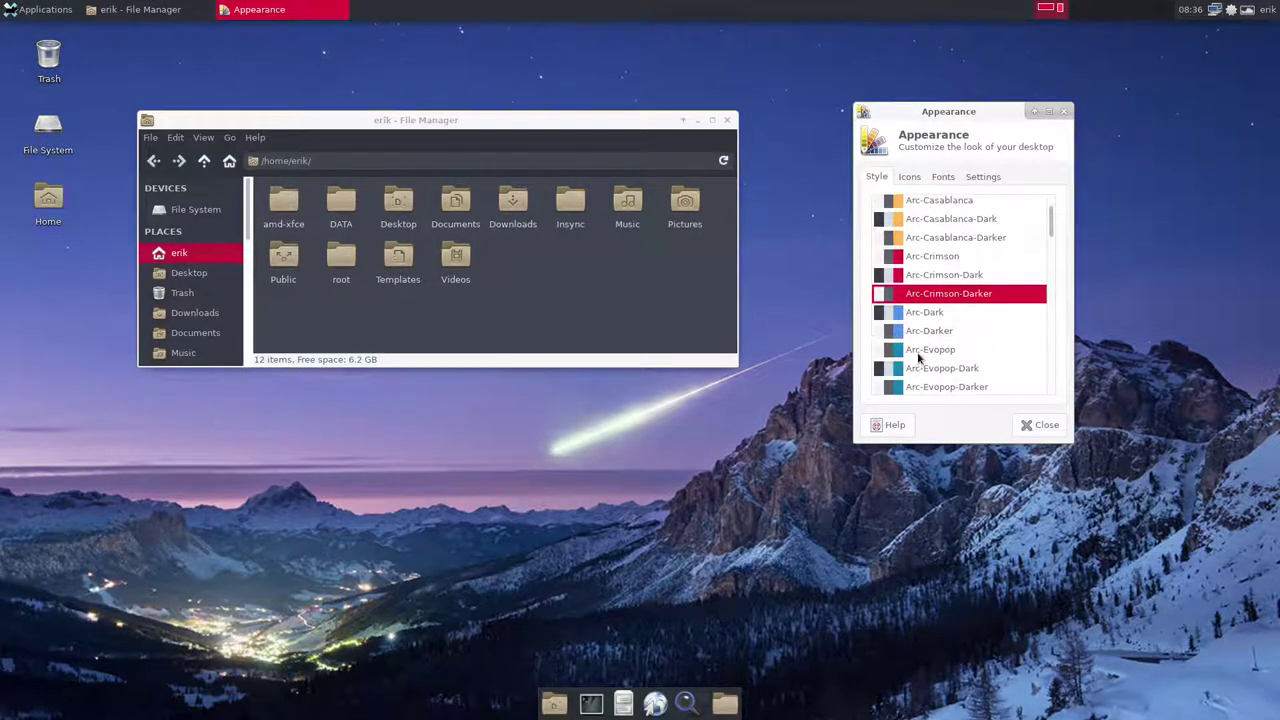
pyautogui.click(924, 312)
pyautogui.click(930, 350)
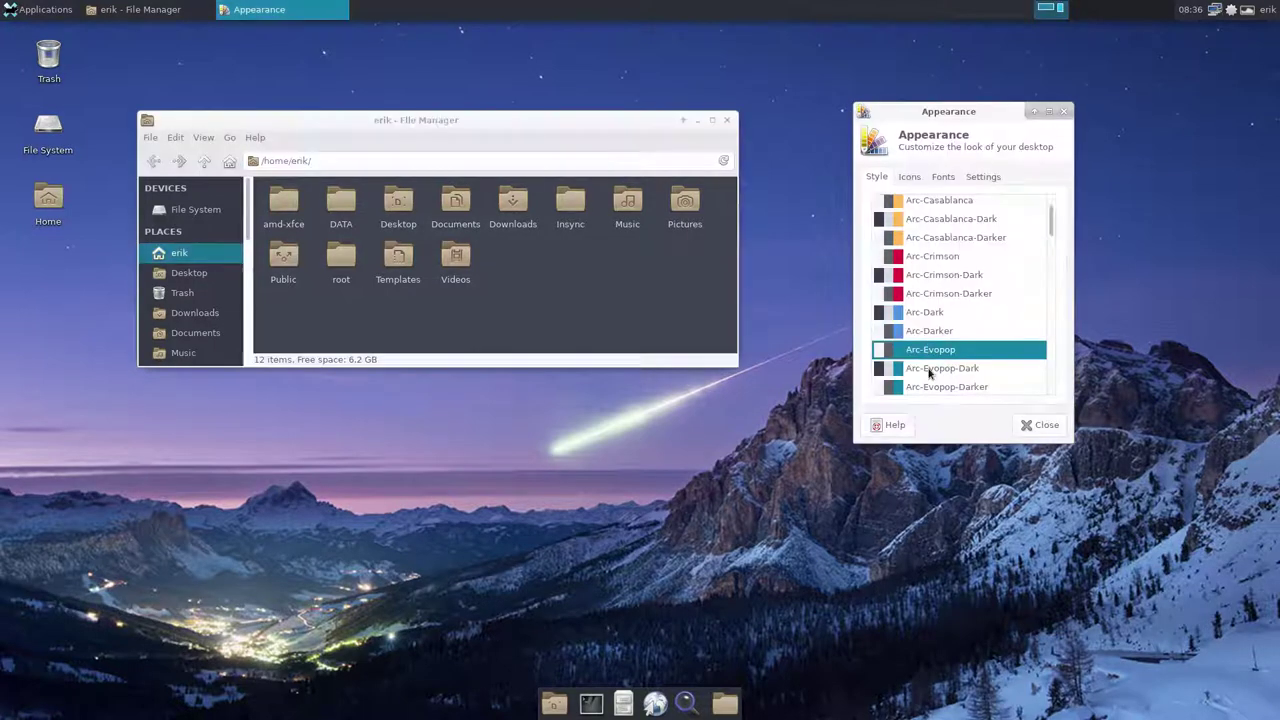
pyautogui.click(937, 314)
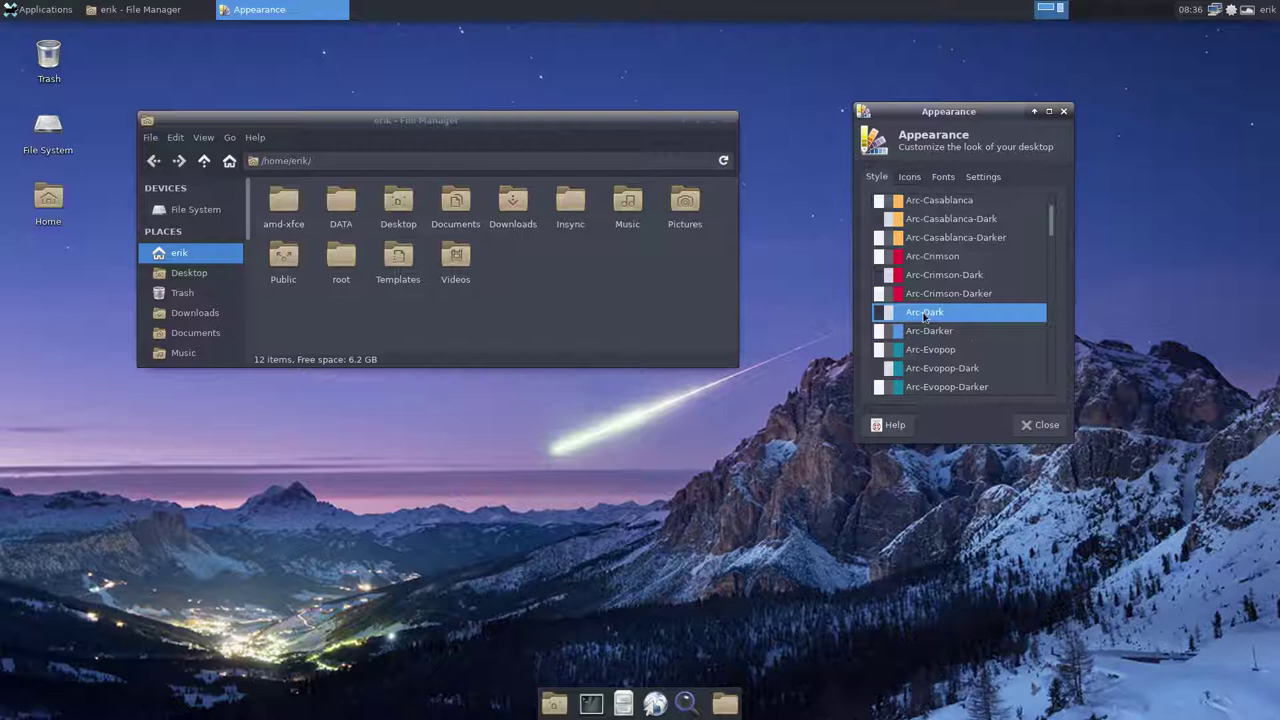
pyautogui.click(947, 351)
pyautogui.click(948, 368)
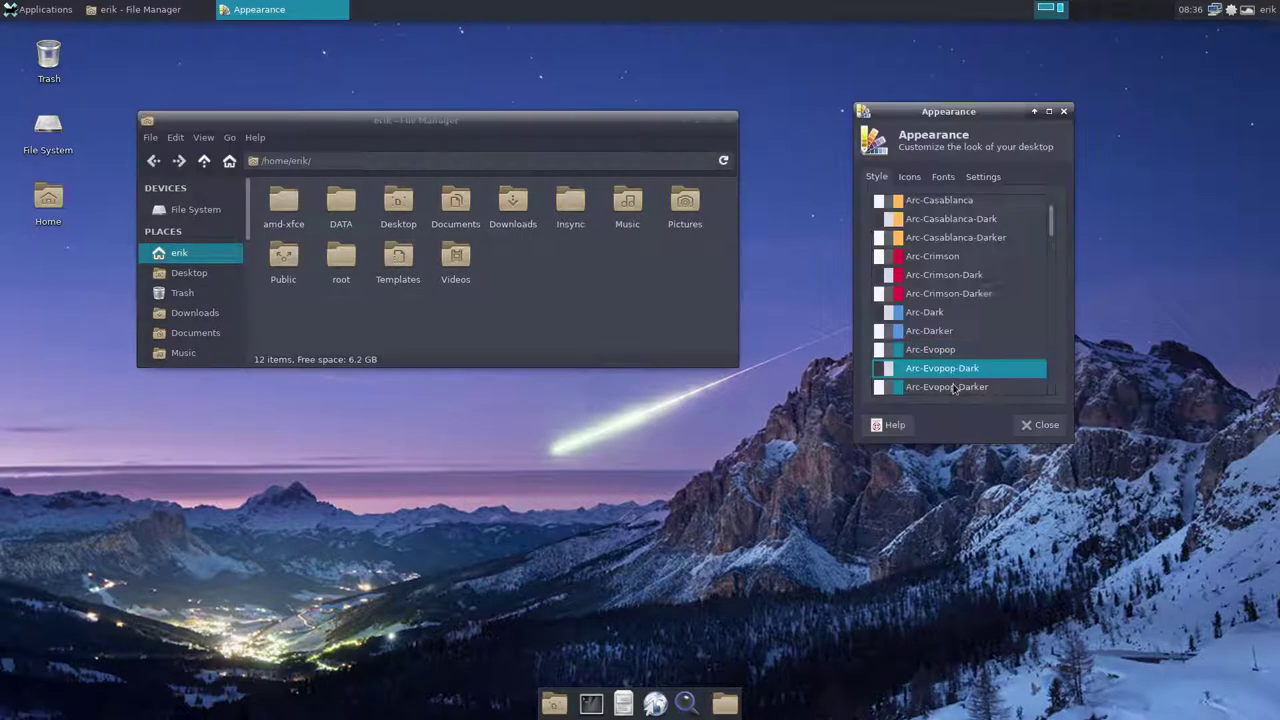
# Step: Preview Arc-Froly-Dark, Arc-Havelock-Dark, Arc-Mandy-Dark, Arc-Mantis-Dark, Arc-Numix-Dark and Arc-Paper-Dark styles
pyautogui.scroll(-3, 940, 302)
pyautogui.click(939, 281)
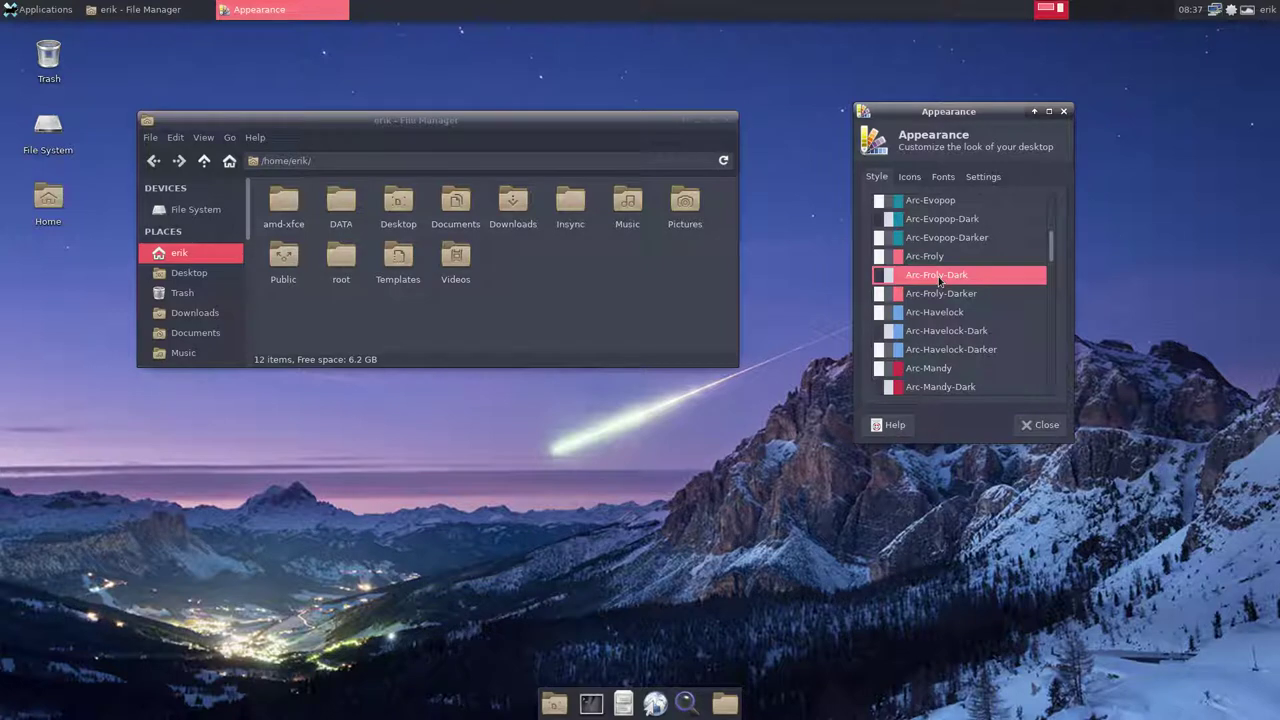
pyautogui.click(941, 331)
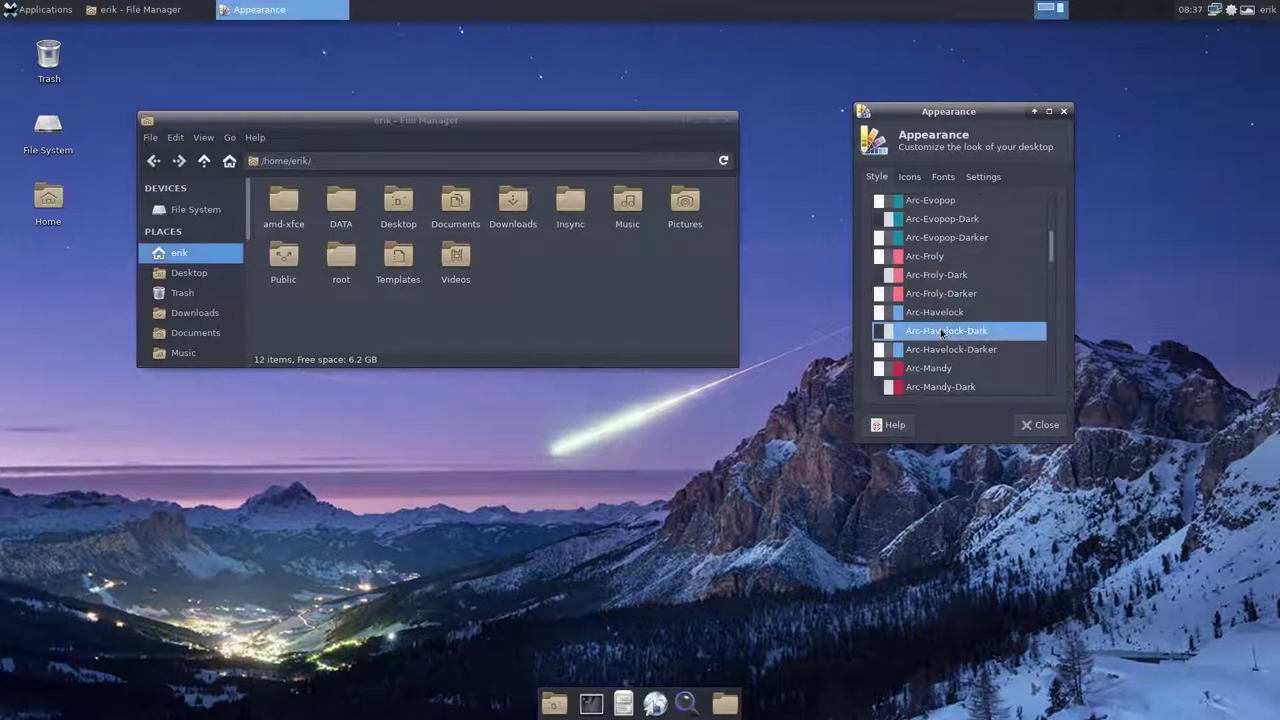
pyautogui.click(941, 387)
pyautogui.scroll(-3, 942, 388)
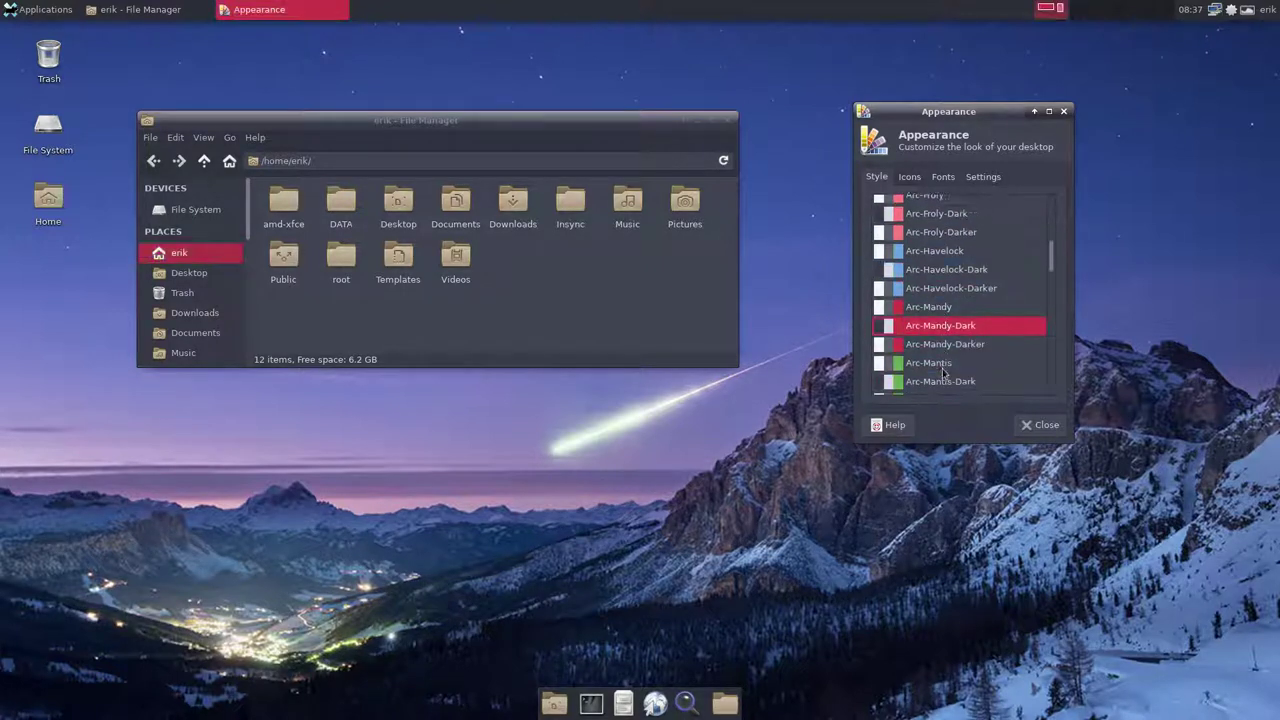
pyautogui.click(933, 353)
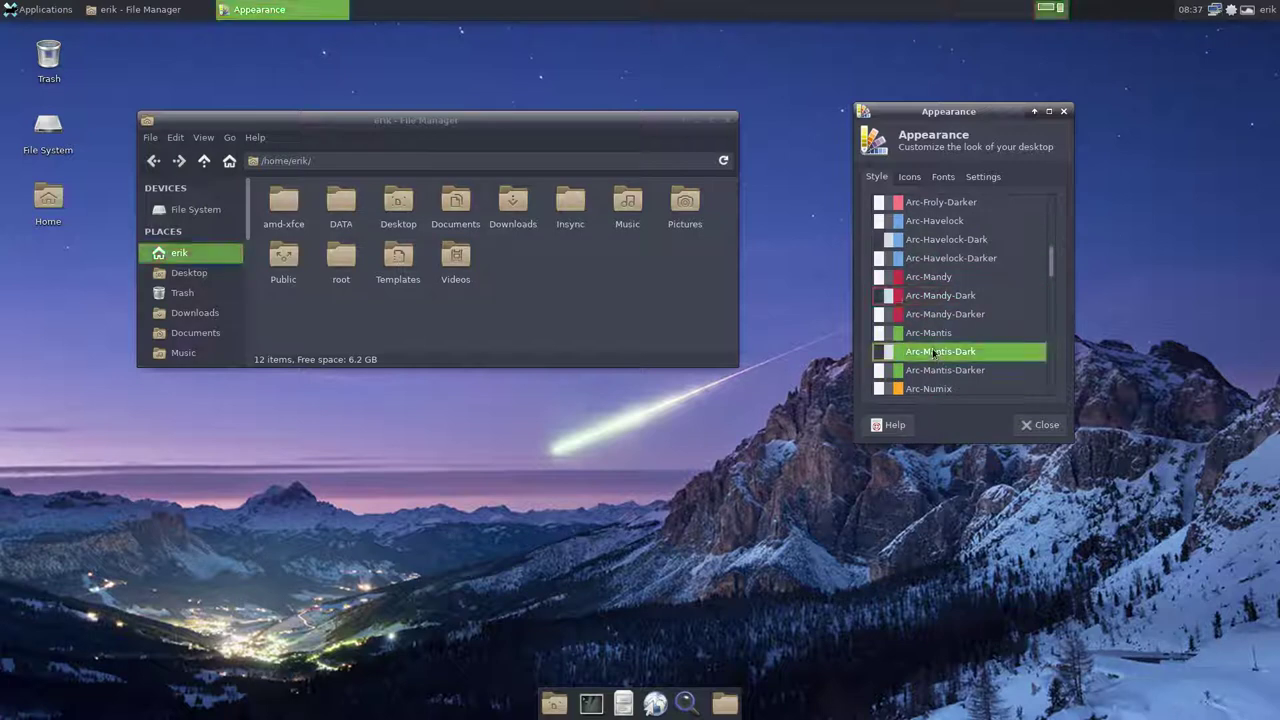
pyautogui.scroll(-3, 933, 353)
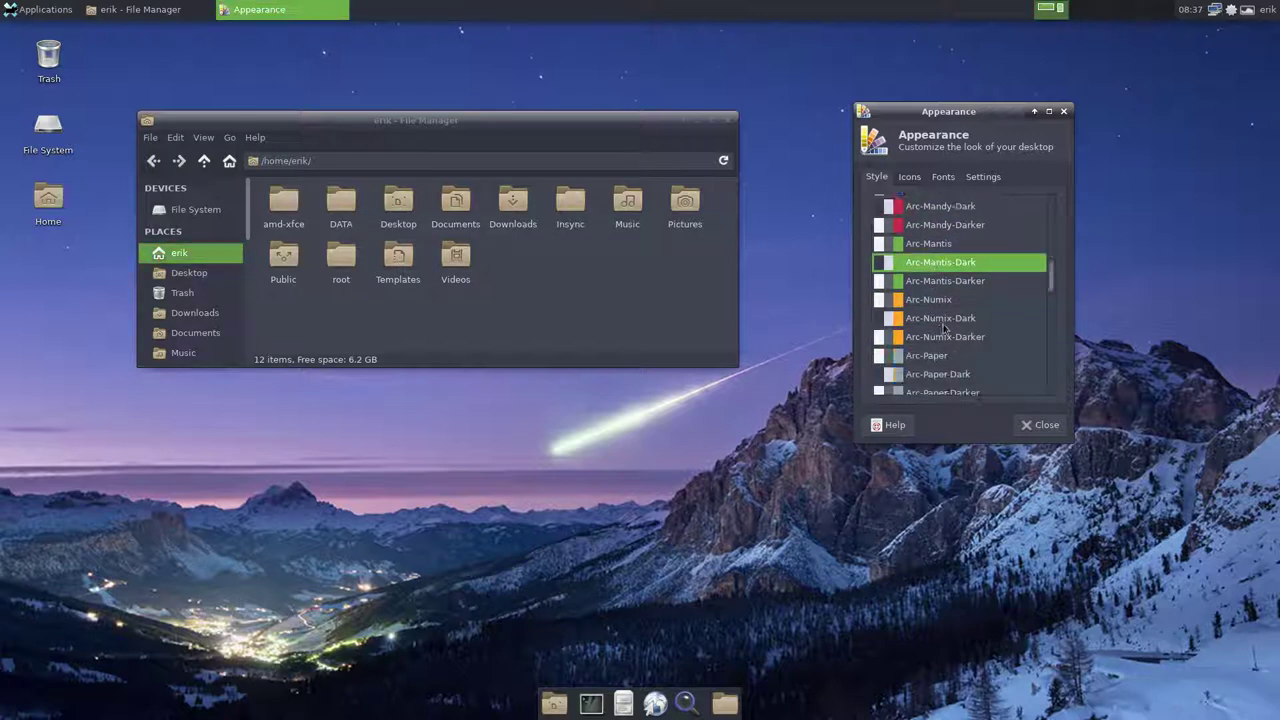
pyautogui.click(943, 328)
pyautogui.scroll(-2, 943, 328)
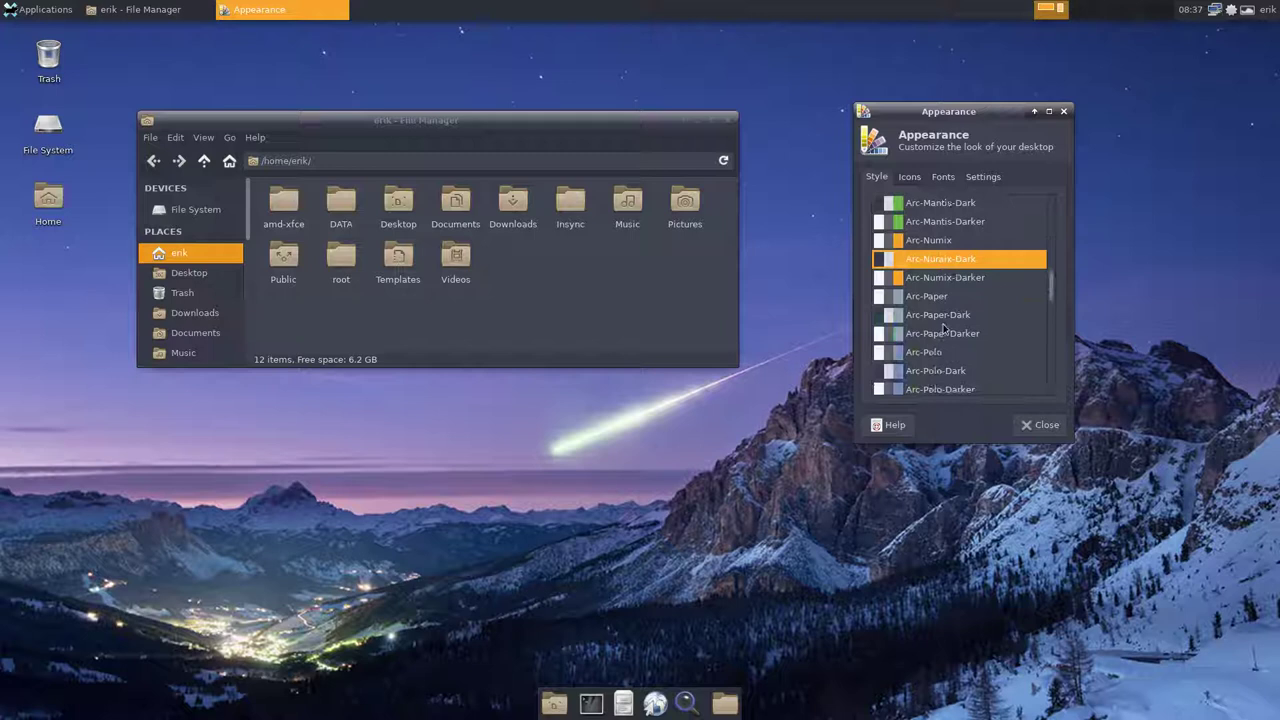
pyautogui.click(943, 318)
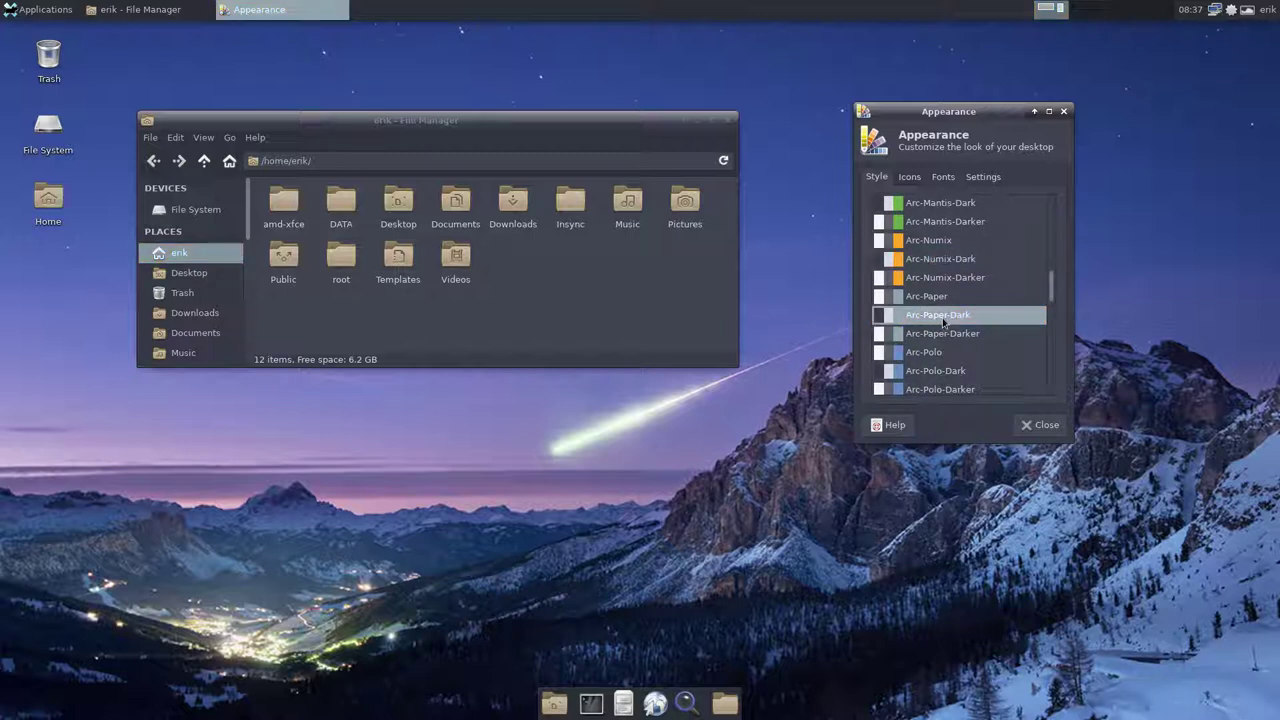
pyautogui.scroll(-5, 943, 321)
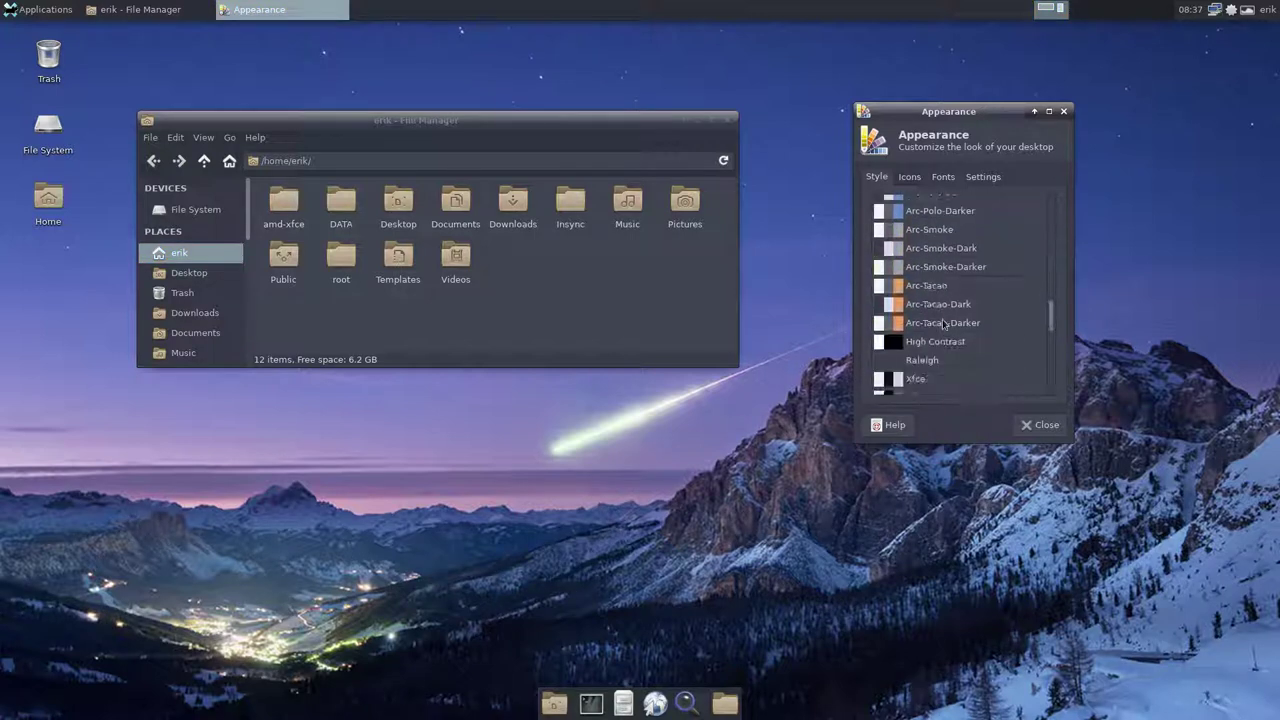
pyautogui.scroll(5, 943, 323)
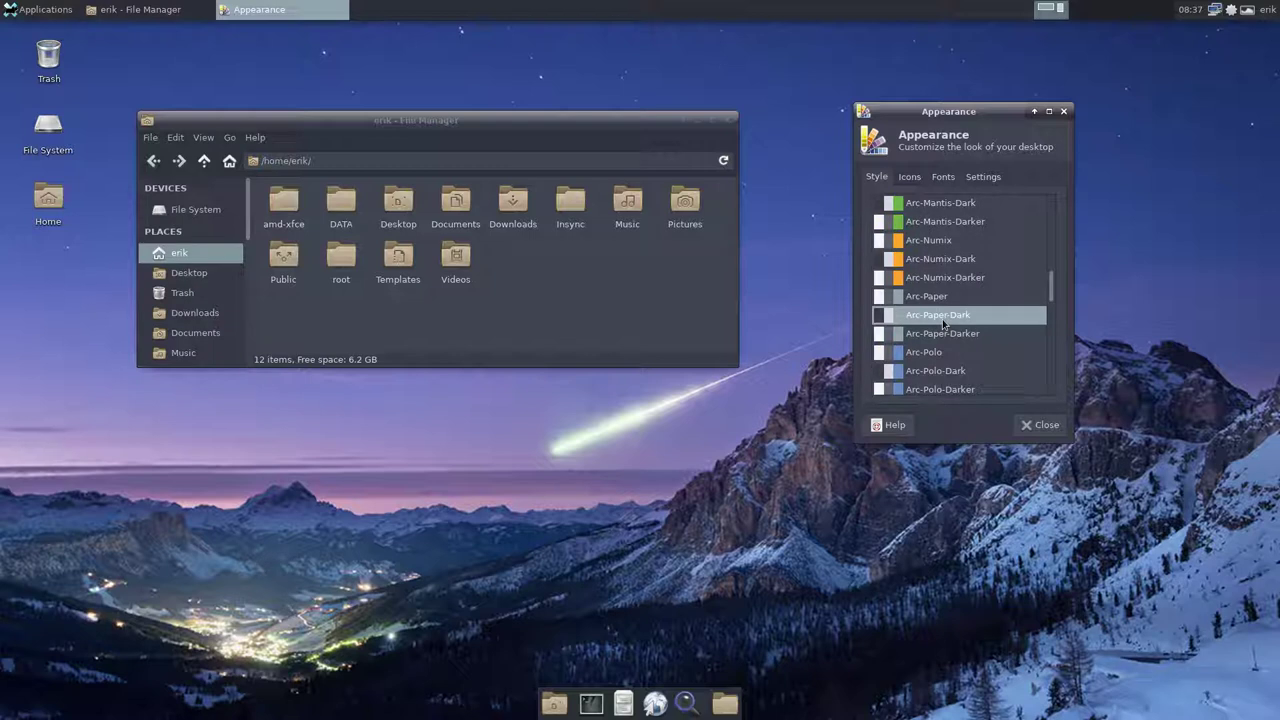
pyautogui.scroll(4, 943, 323)
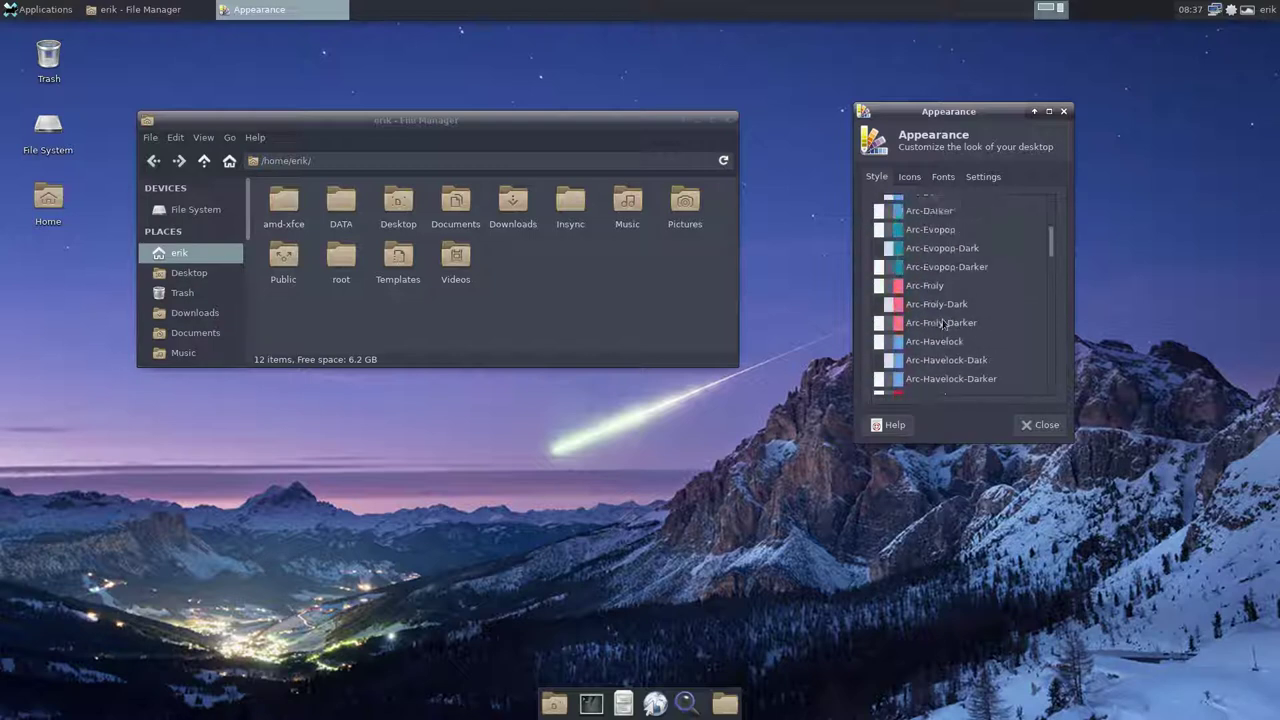
# Step: Compare Arc-Evopop-Dark, Arc-Paper and Arc-Numix-Dark, then apply Arc-Dark
pyautogui.click(948, 248)
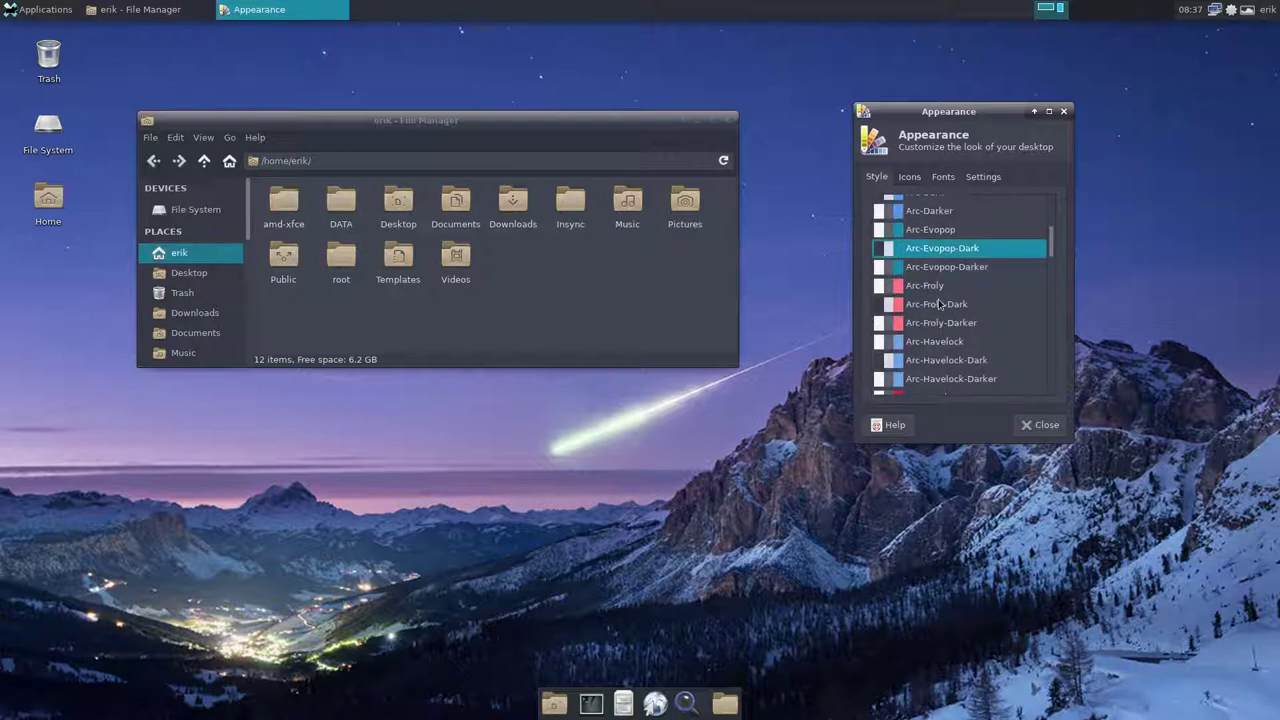
pyautogui.scroll(5, 952, 248)
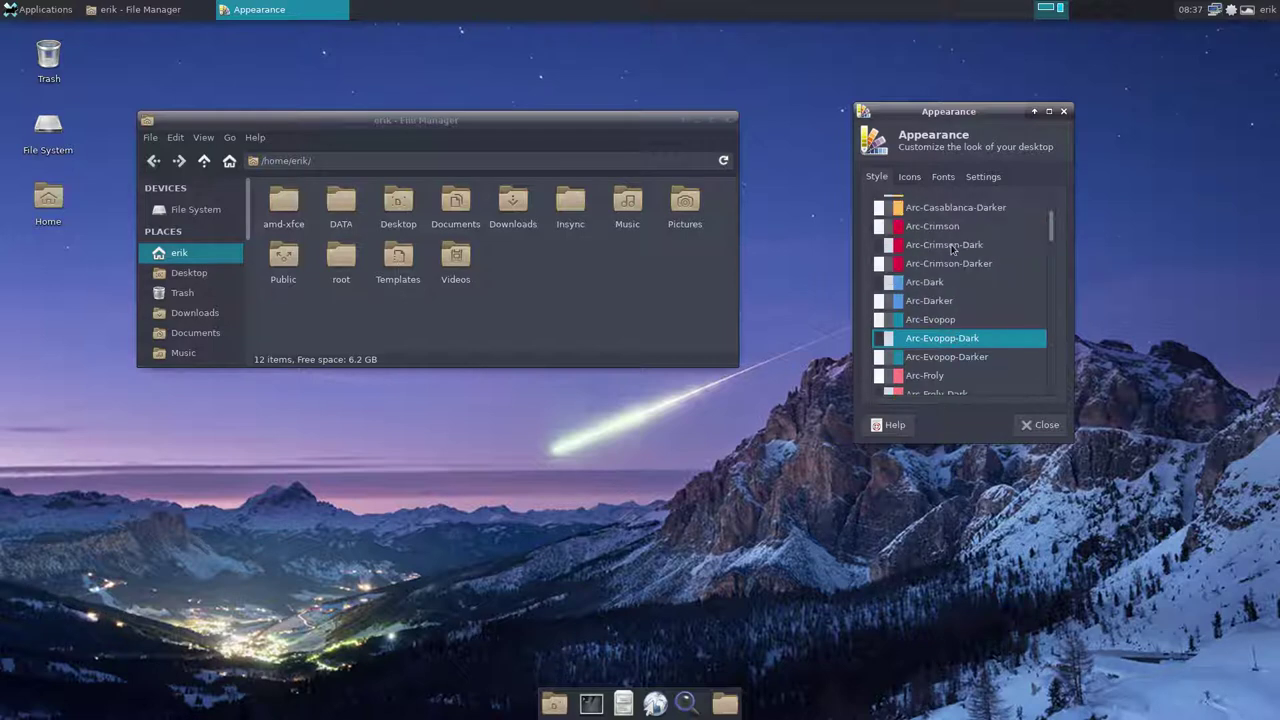
pyautogui.scroll(-7, 948, 305)
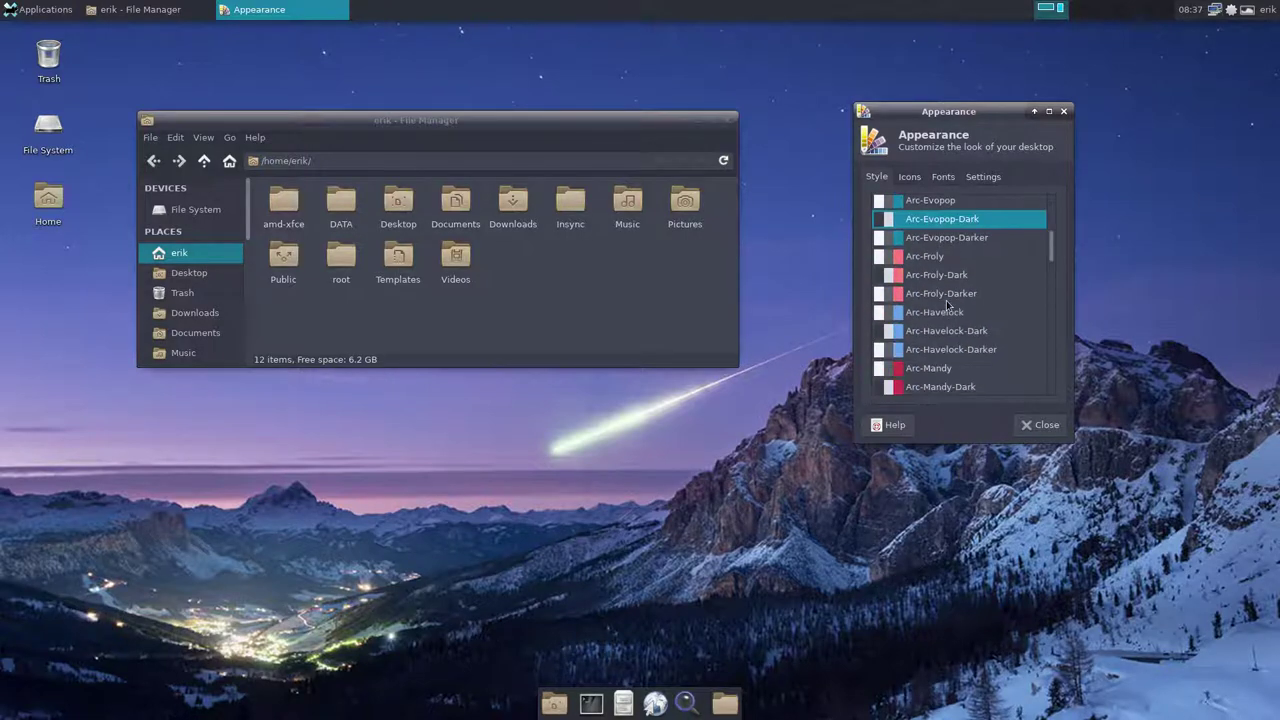
pyautogui.click(945, 297)
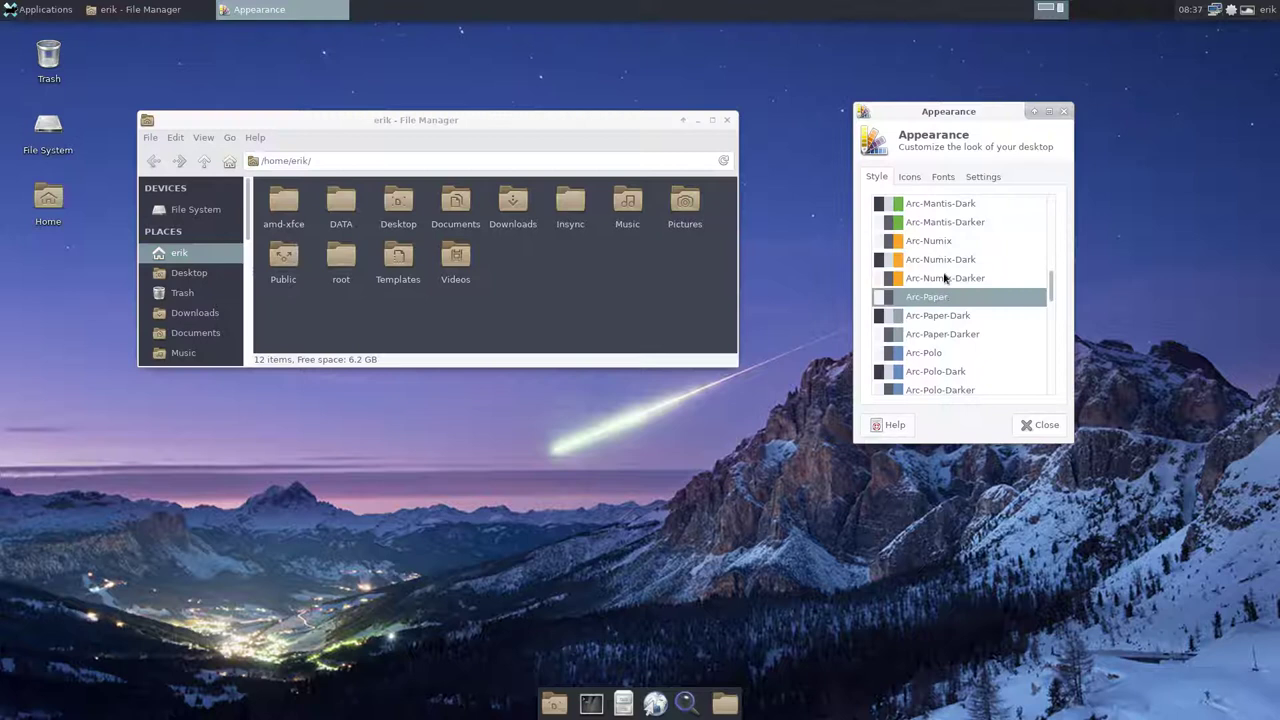
pyautogui.click(945, 259)
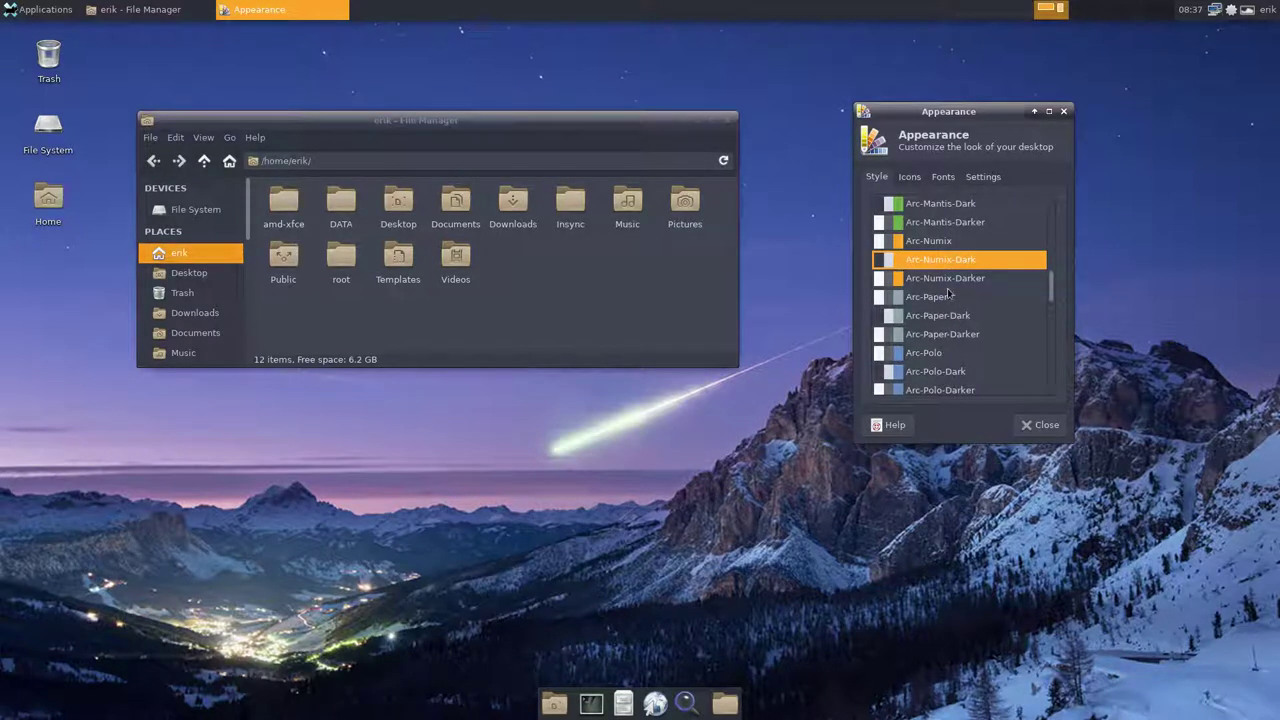
pyautogui.scroll(-3, 948, 292)
pyautogui.scroll(4, 948, 292)
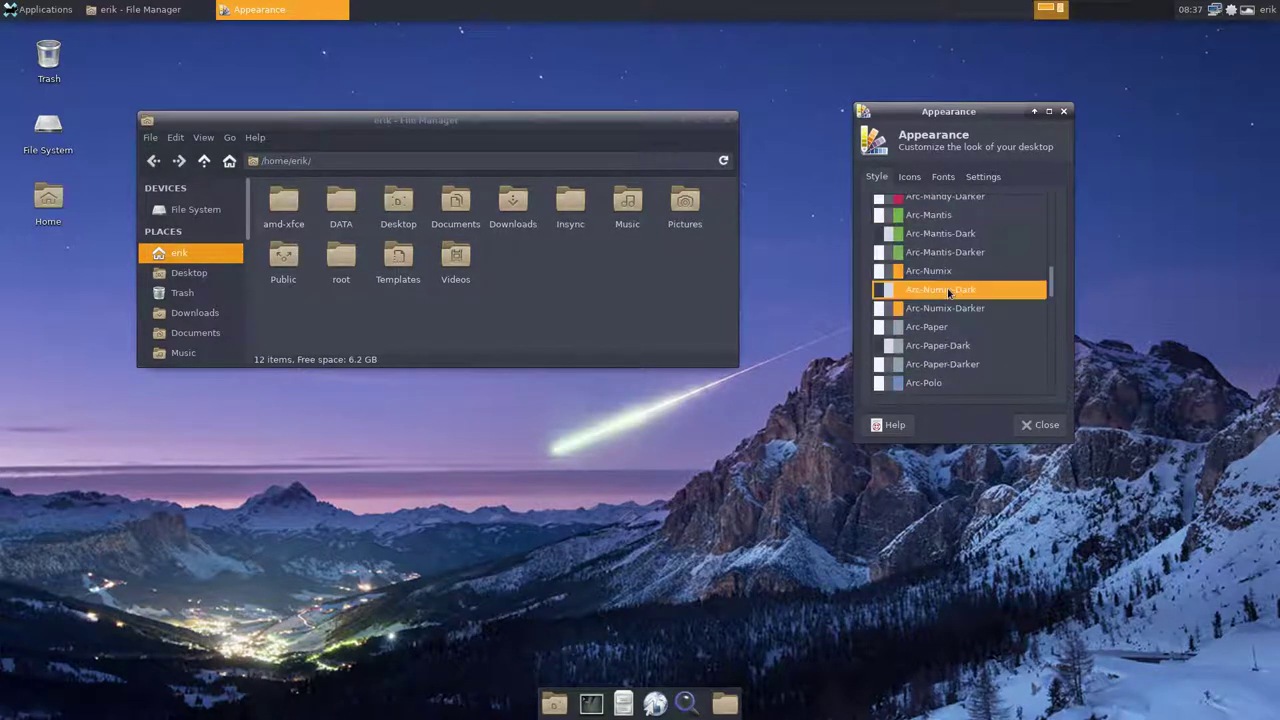
pyautogui.scroll(6, 948, 292)
pyautogui.click(947, 288)
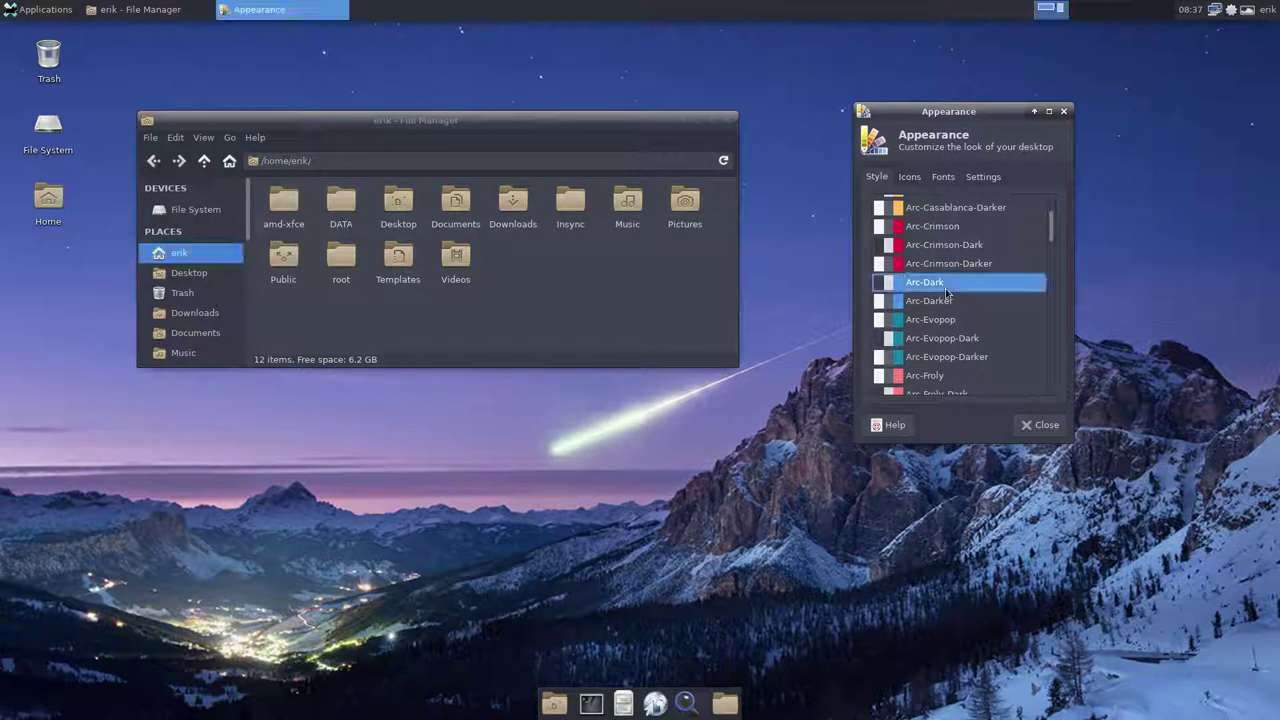
# Step: Preview the ePapirus, HighContrast and Numix Circle icon themes
pyautogui.click(910, 178)
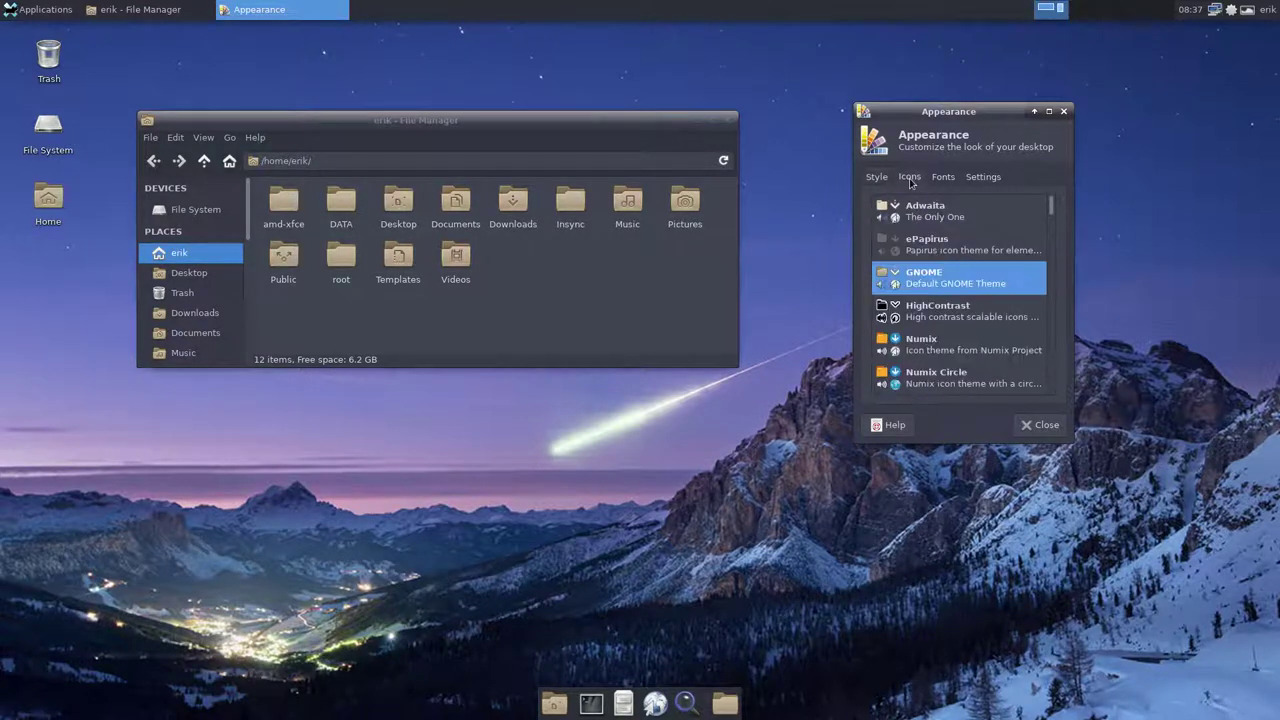
pyautogui.click(934, 245)
pyautogui.click(932, 313)
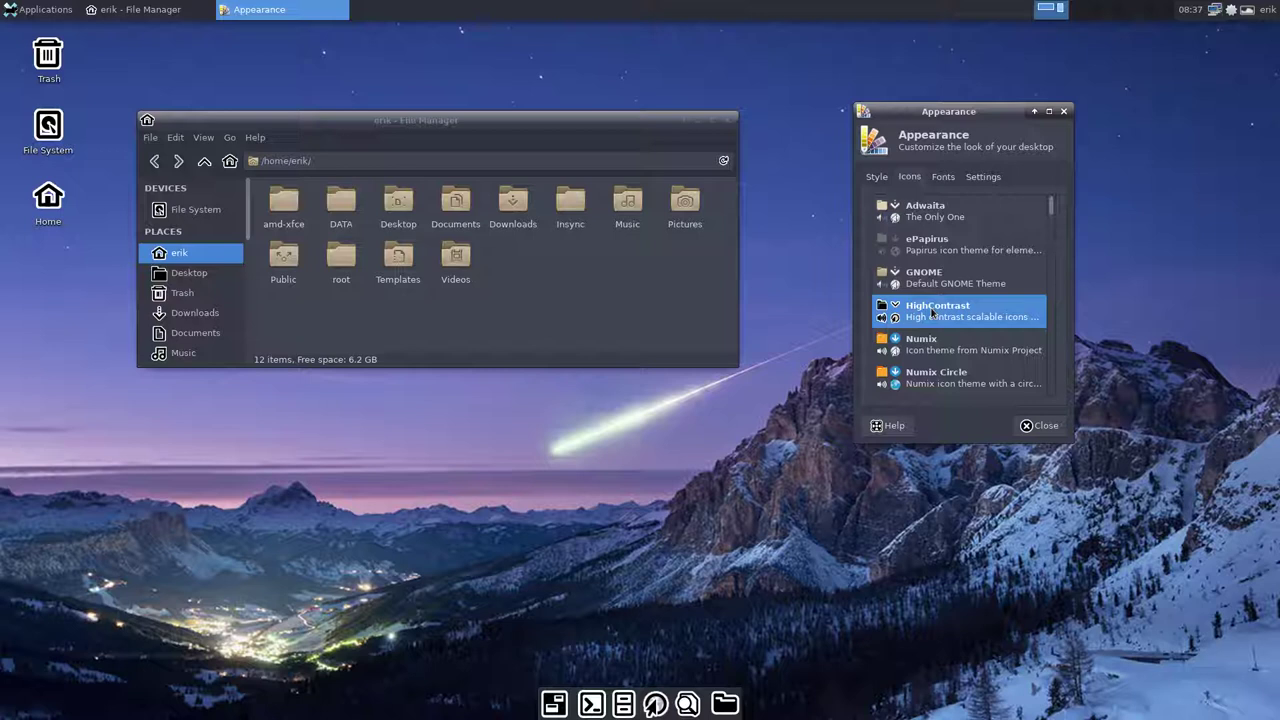
pyautogui.scroll(-2, 932, 313)
pyautogui.click(937, 290)
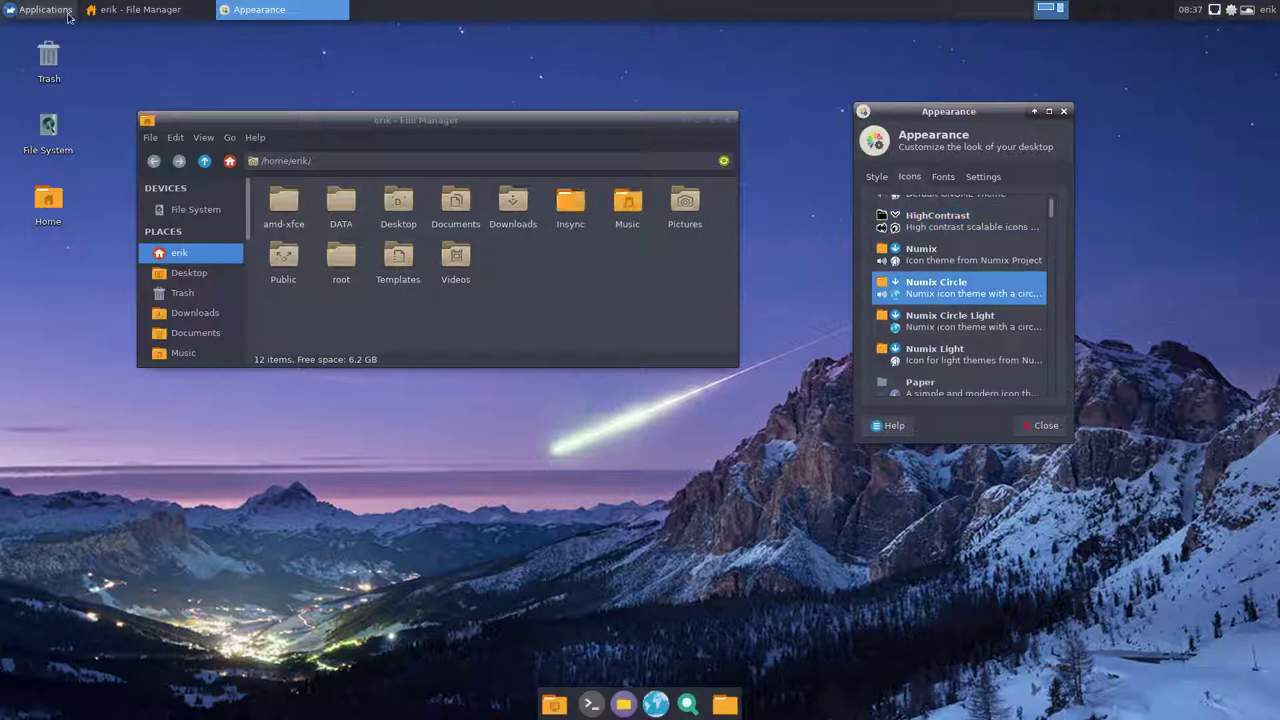
# Step: Check menu icons while trying Numix Circle Light, Paper, Paper-Mono-Dark and Papirus-Adapta-Nokto
pyautogui.click(42, 20)
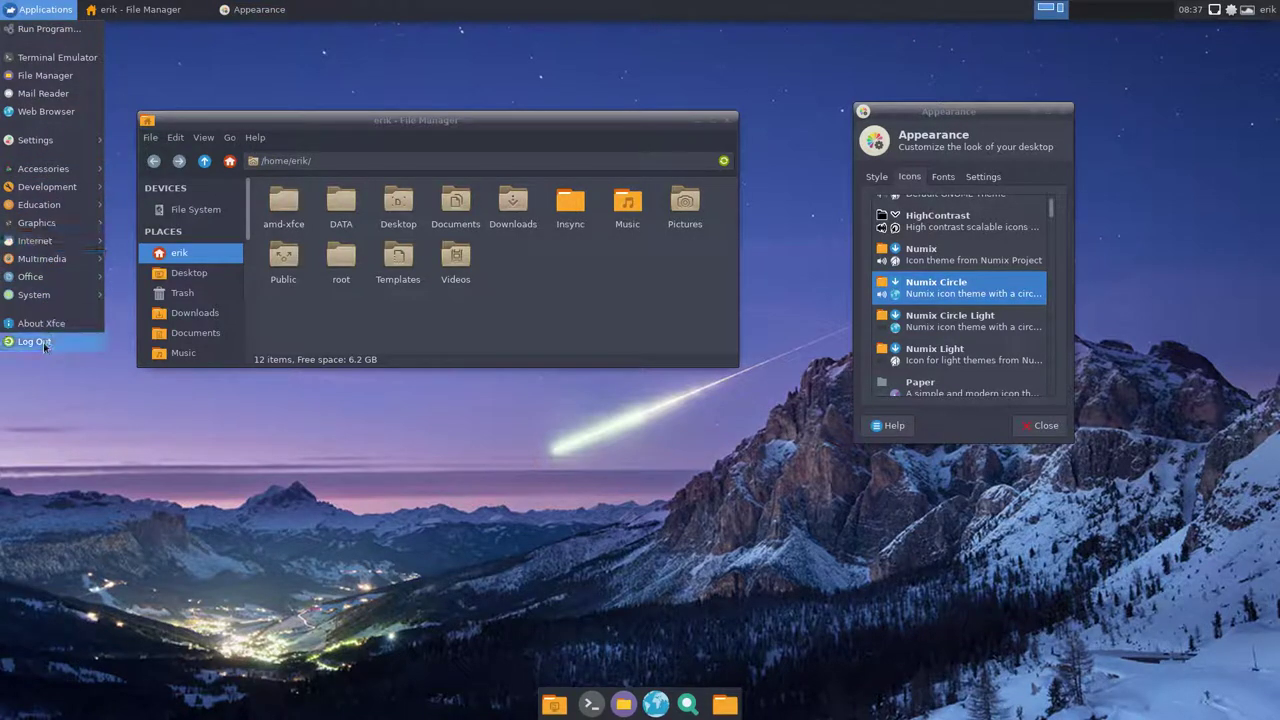
pyautogui.click(947, 326)
pyautogui.click(947, 326)
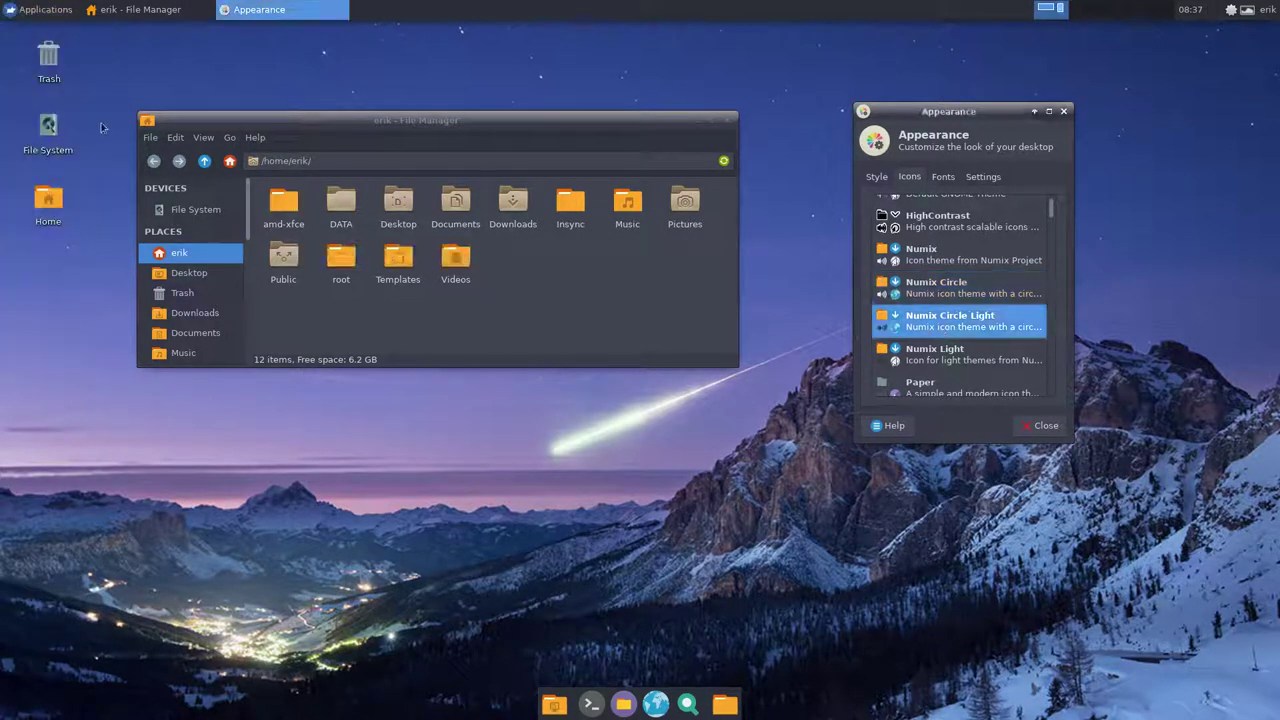
pyautogui.click(27, 13)
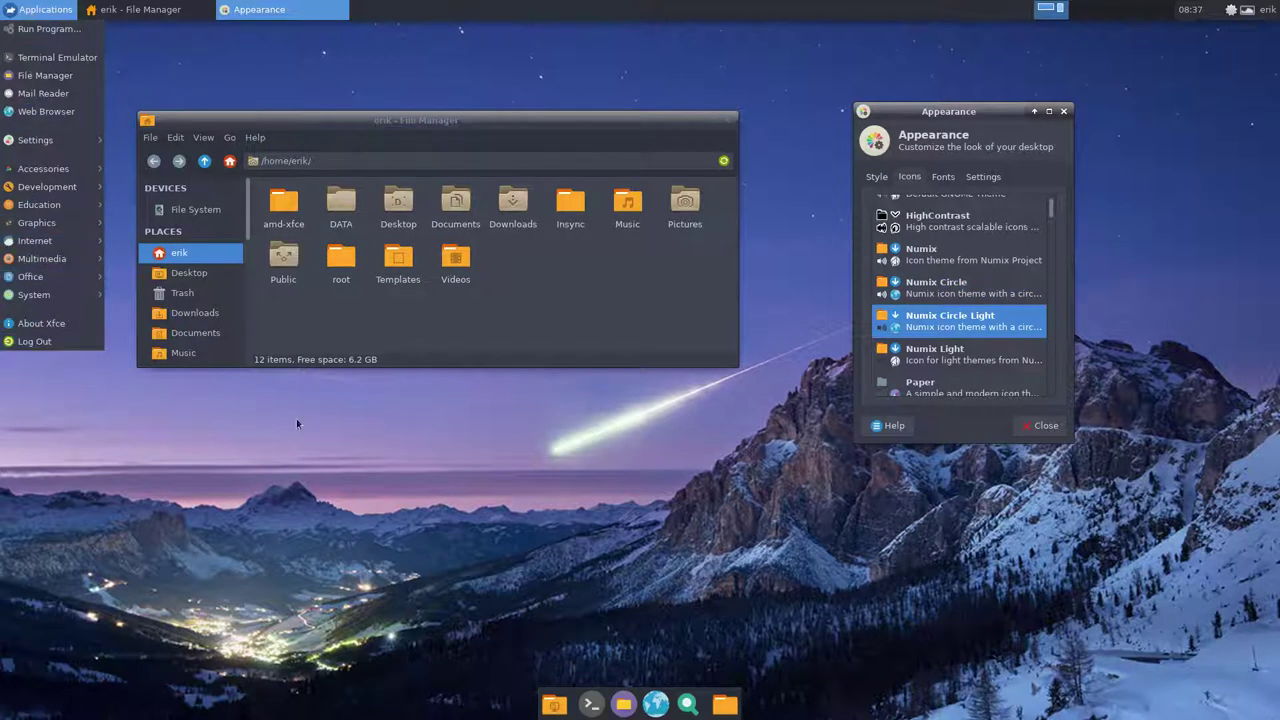
pyautogui.click(935, 360)
pyautogui.scroll(-2, 935, 360)
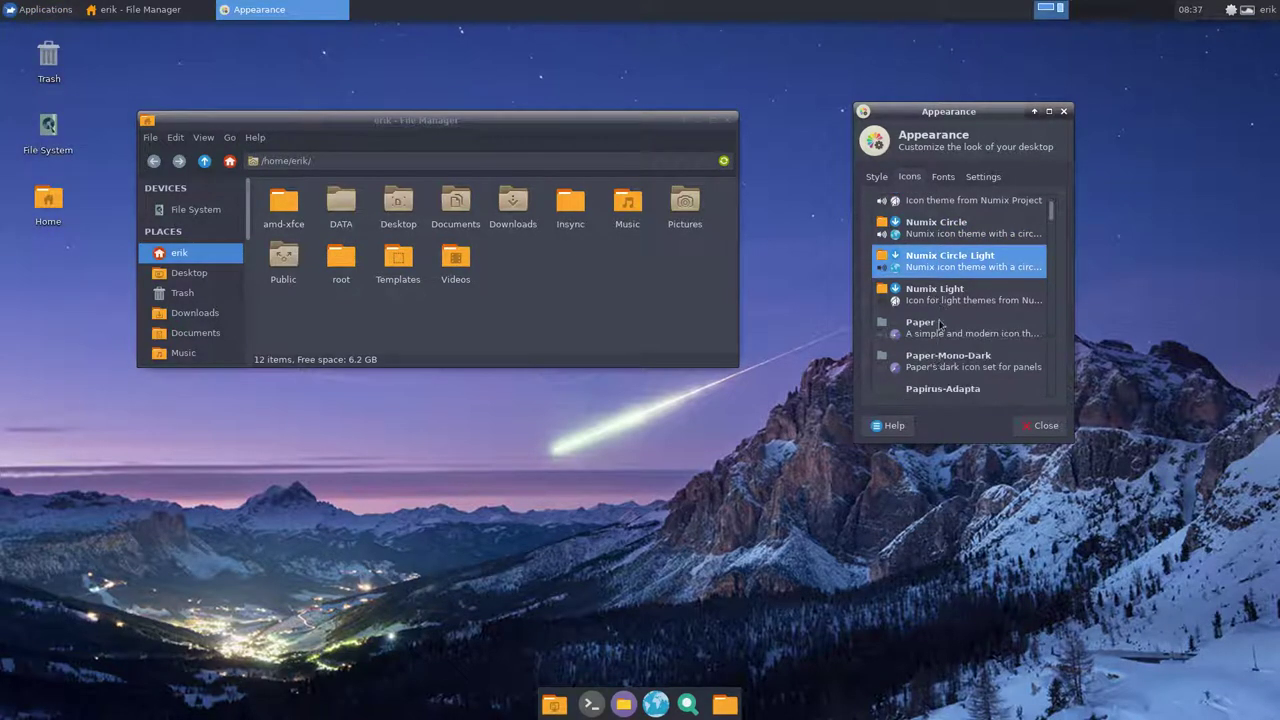
pyautogui.click(938, 328)
pyautogui.click(933, 362)
pyautogui.scroll(-4, 935, 362)
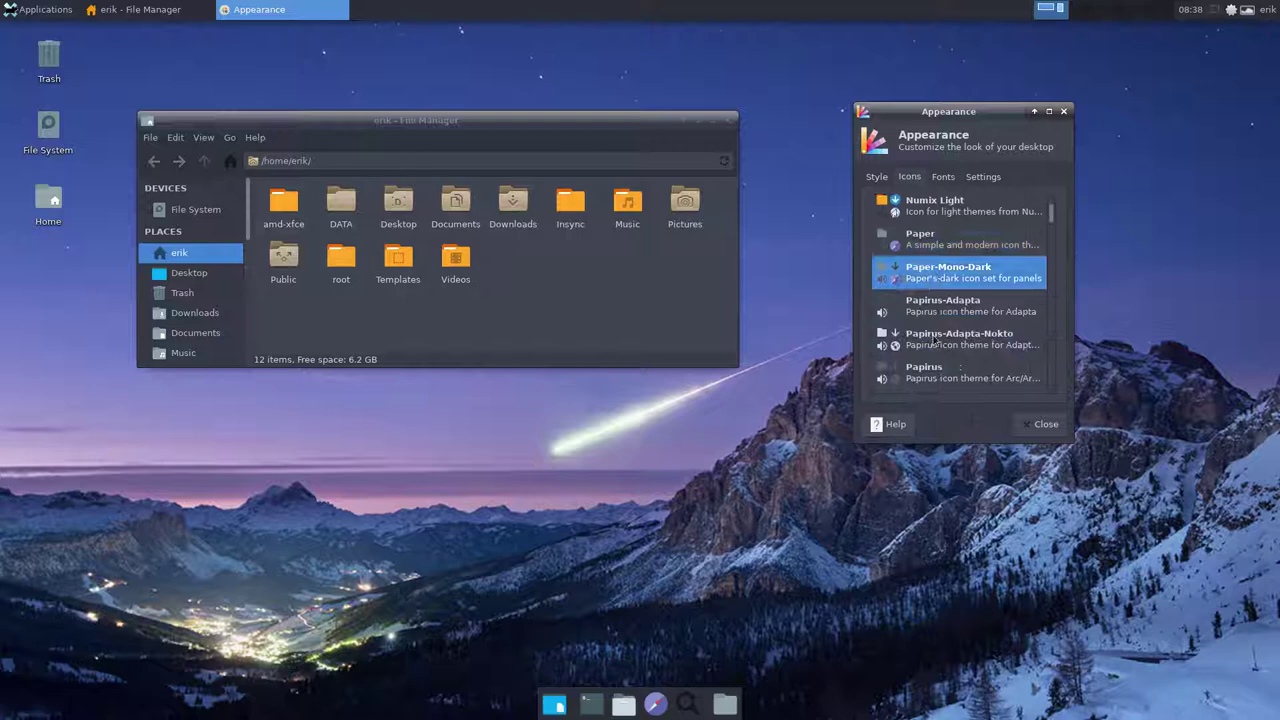
pyautogui.click(946, 305)
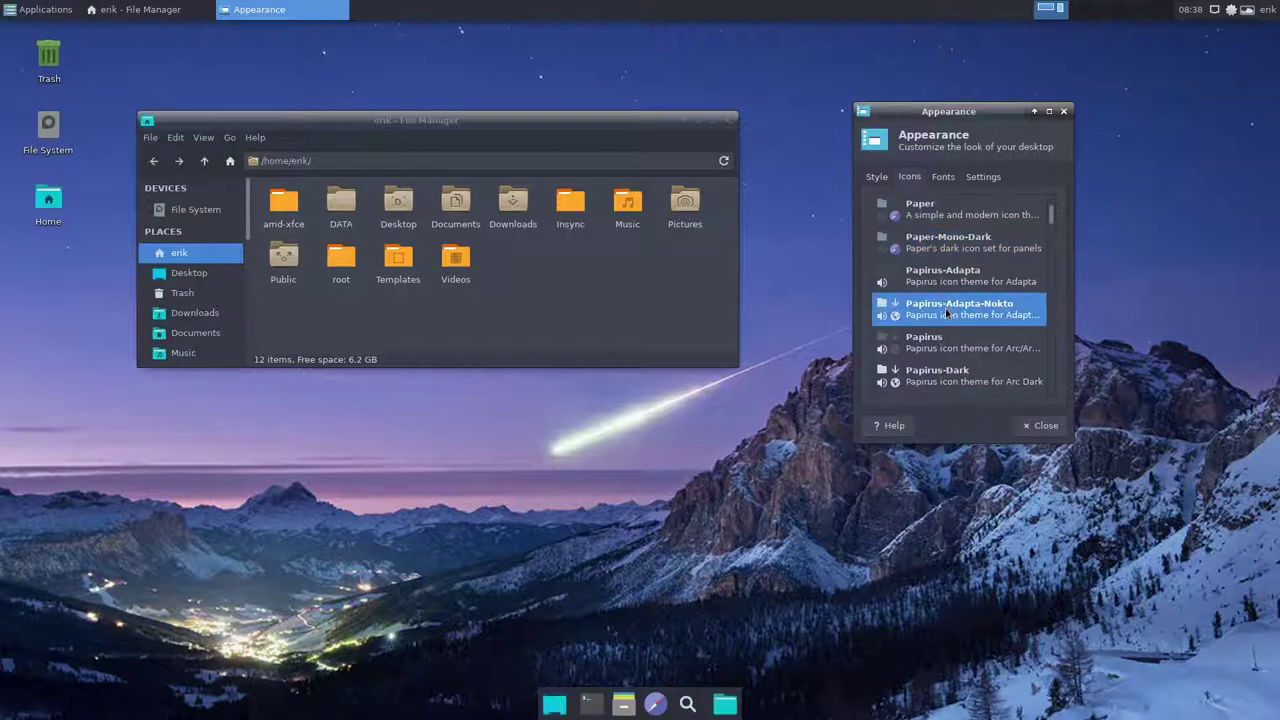
# Step: Check menu icons, then try the Papirus, Papirus-Dark and Sardi Arc icon themes
pyautogui.click(40, 9)
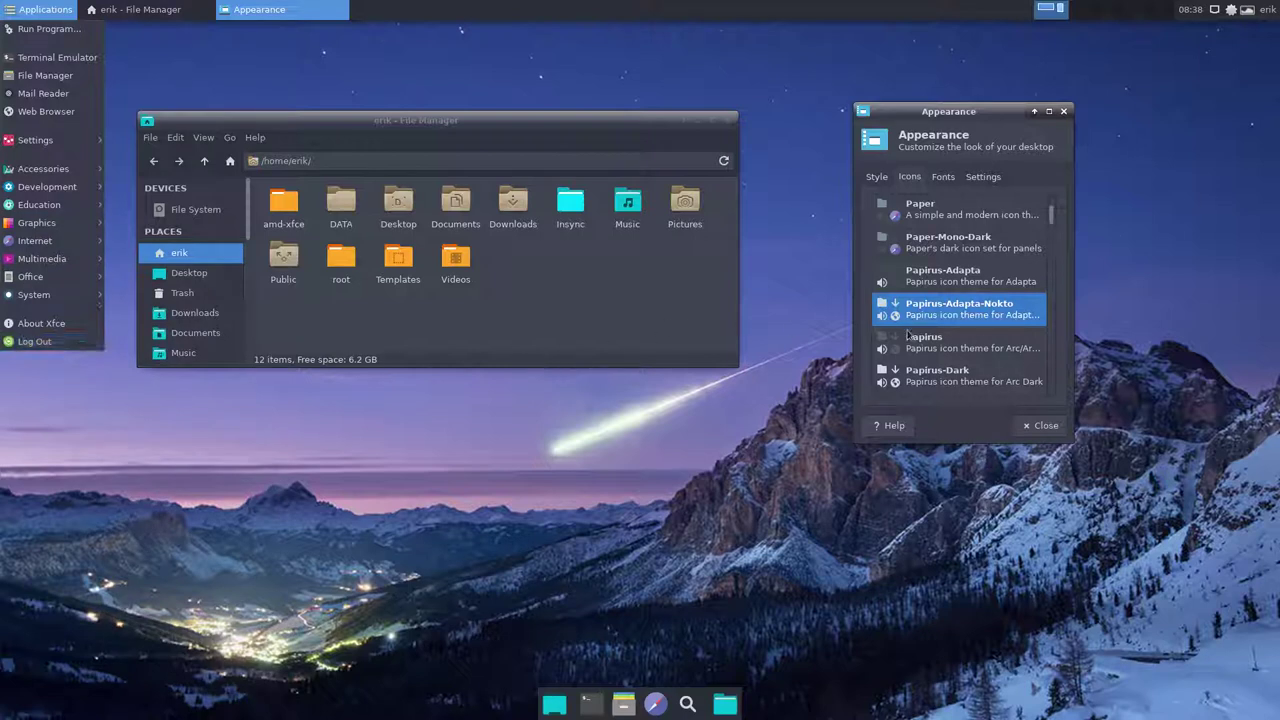
pyautogui.click(941, 357)
pyautogui.click(940, 358)
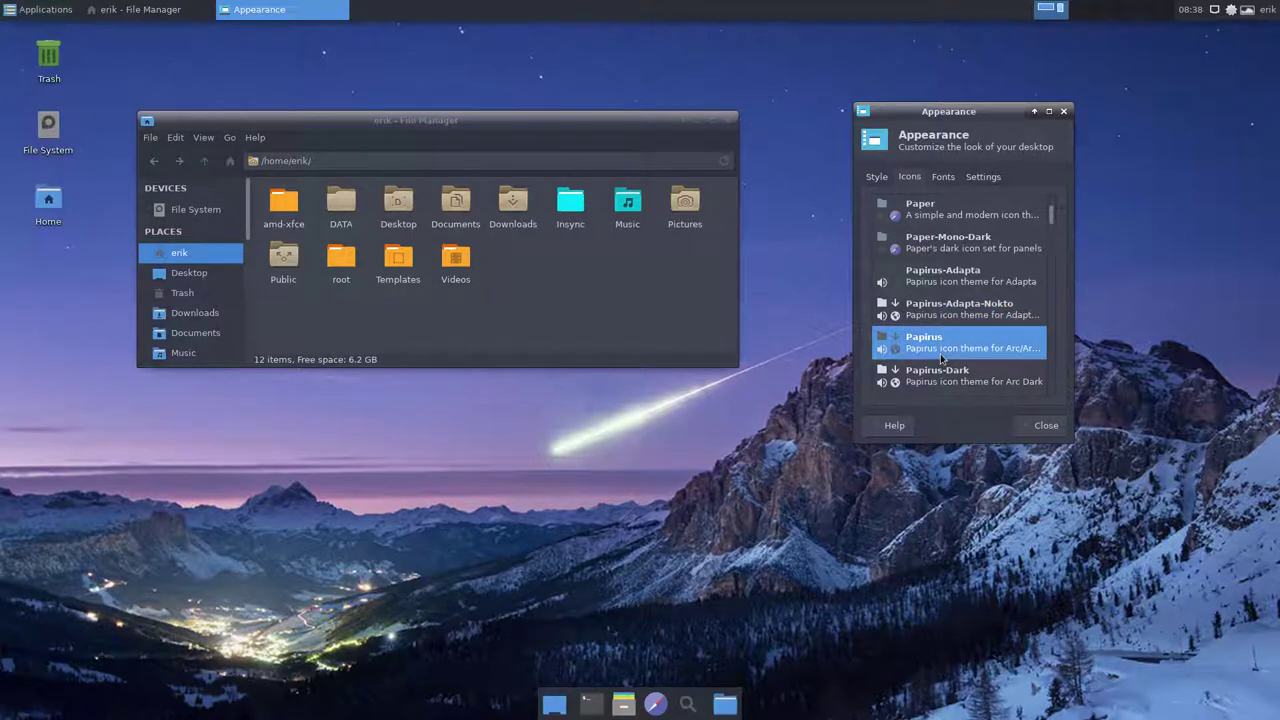
pyautogui.scroll(-2, 941, 358)
pyautogui.click(943, 322)
pyautogui.scroll(-3, 943, 335)
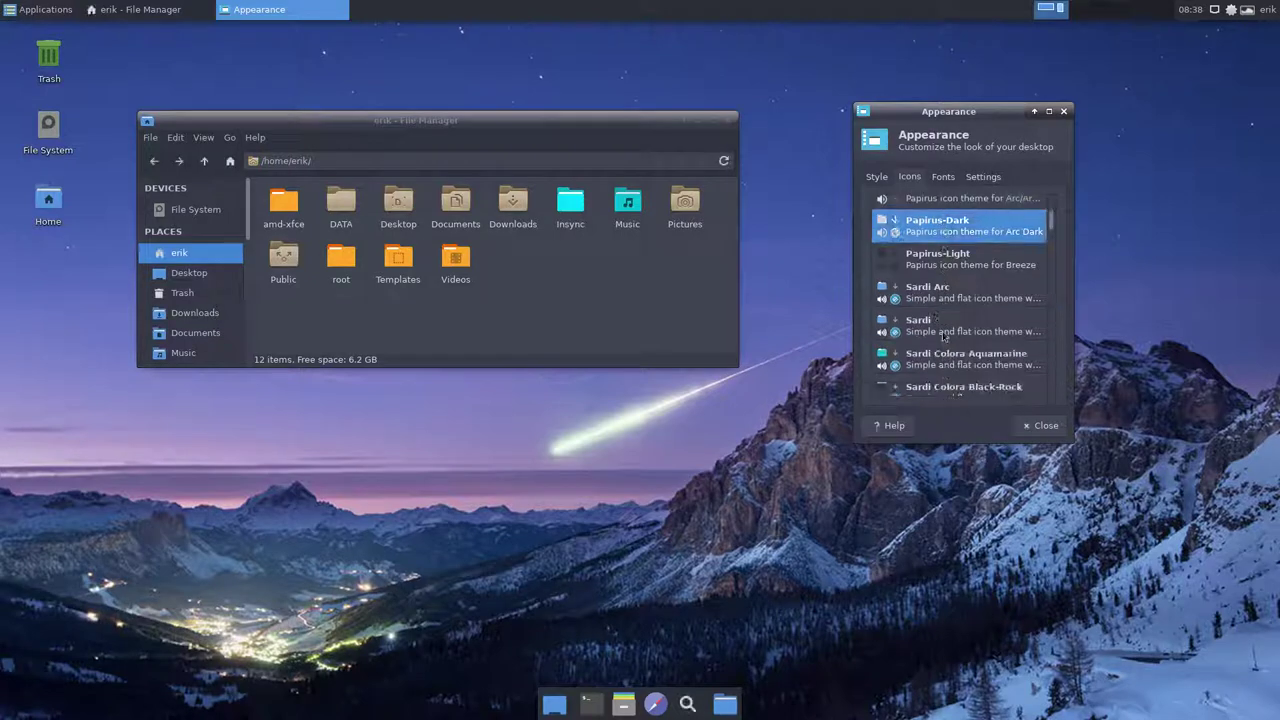
pyautogui.scroll(-1, 943, 337)
pyautogui.click(941, 272)
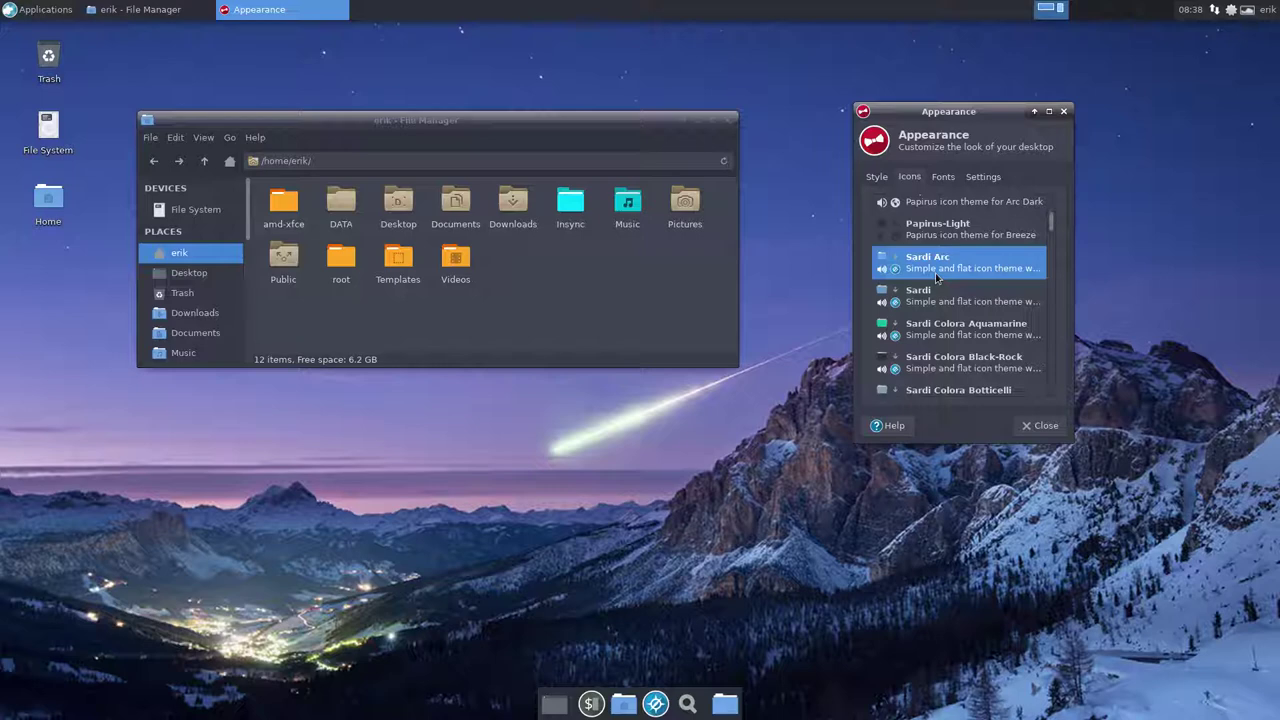
# Step: Inspect folder and menu icons, trying Sardi Colora Aquamarine and Sardi Colora Black-Rock
pyautogui.click(625, 284)
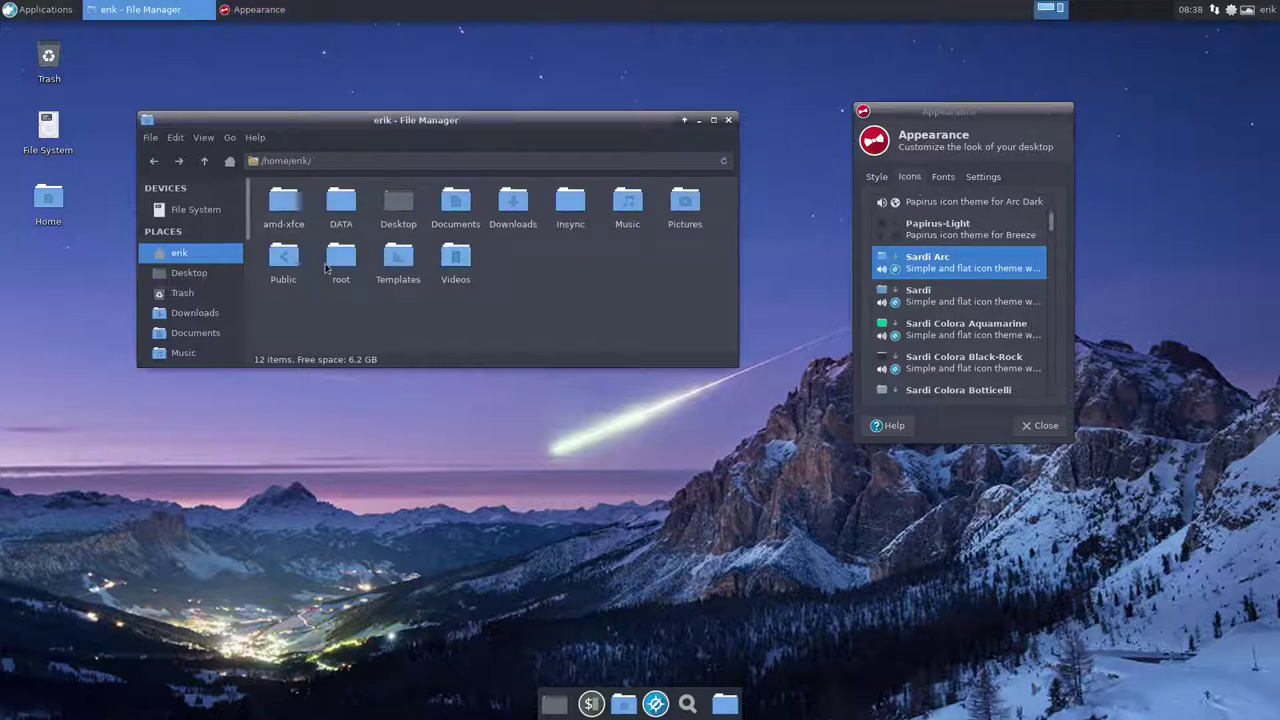
pyautogui.click(32, 11)
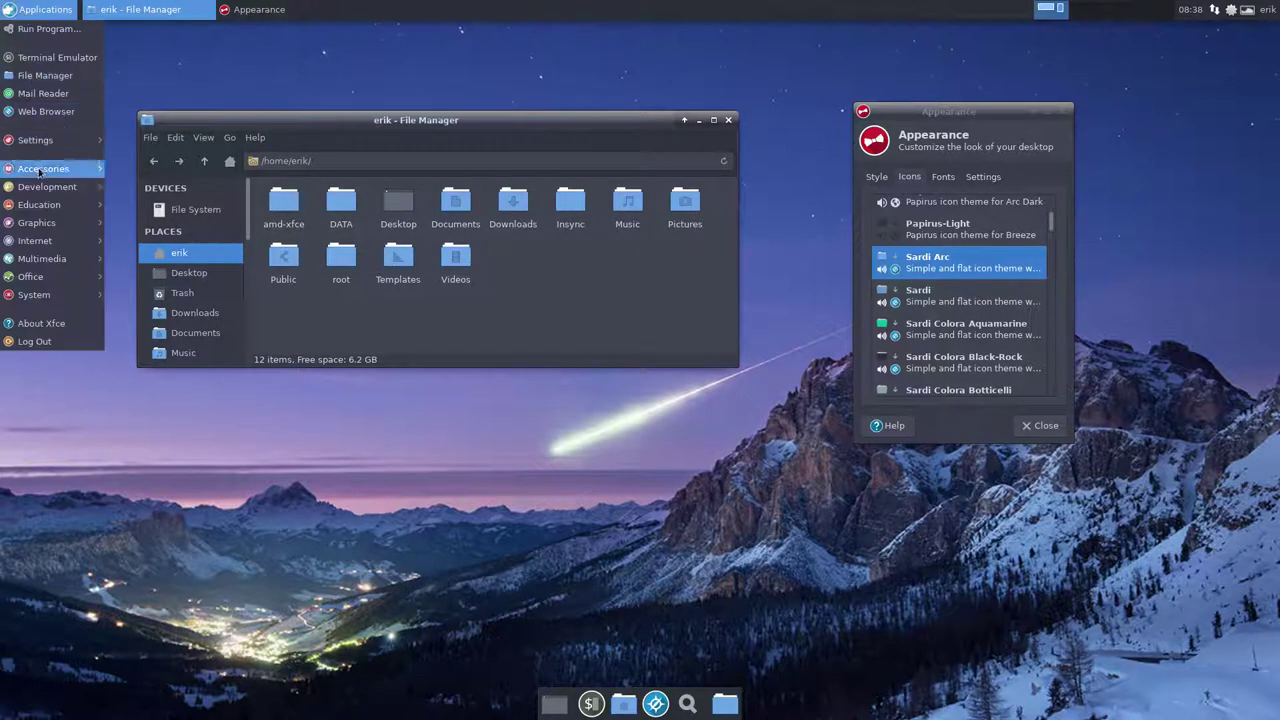
pyautogui.moveTo(38, 172)
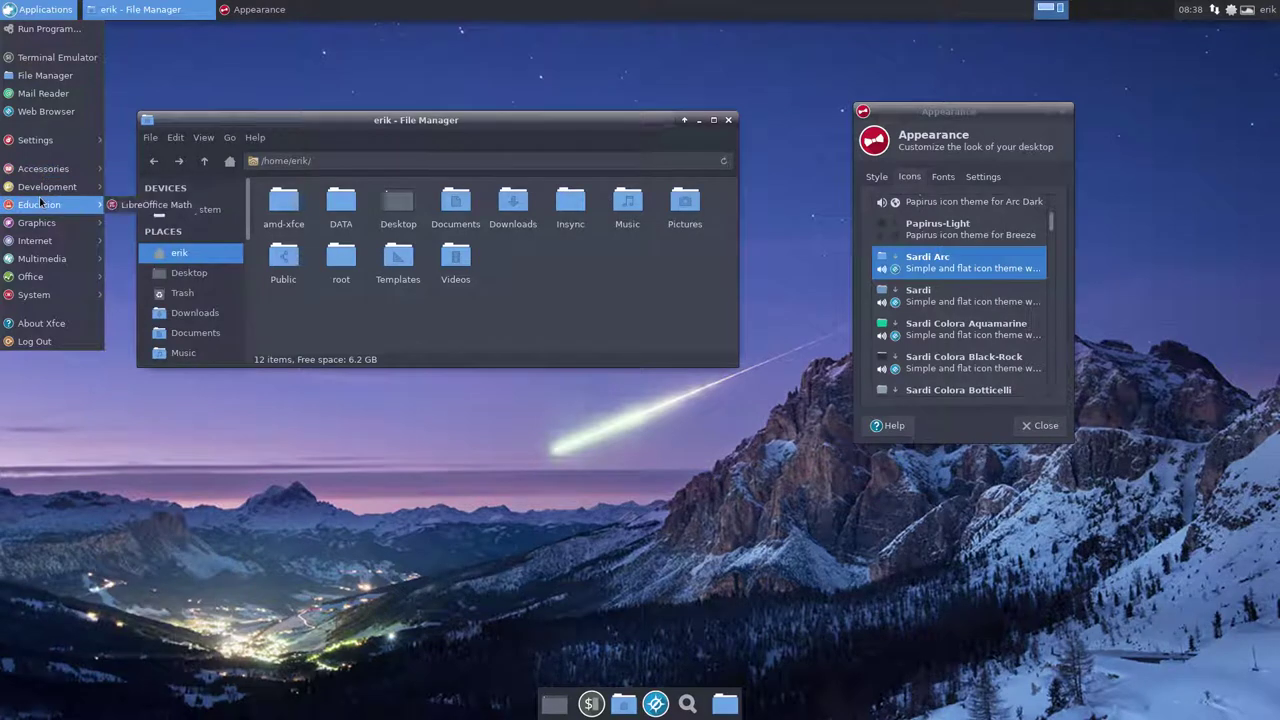
pyautogui.click(655, 316)
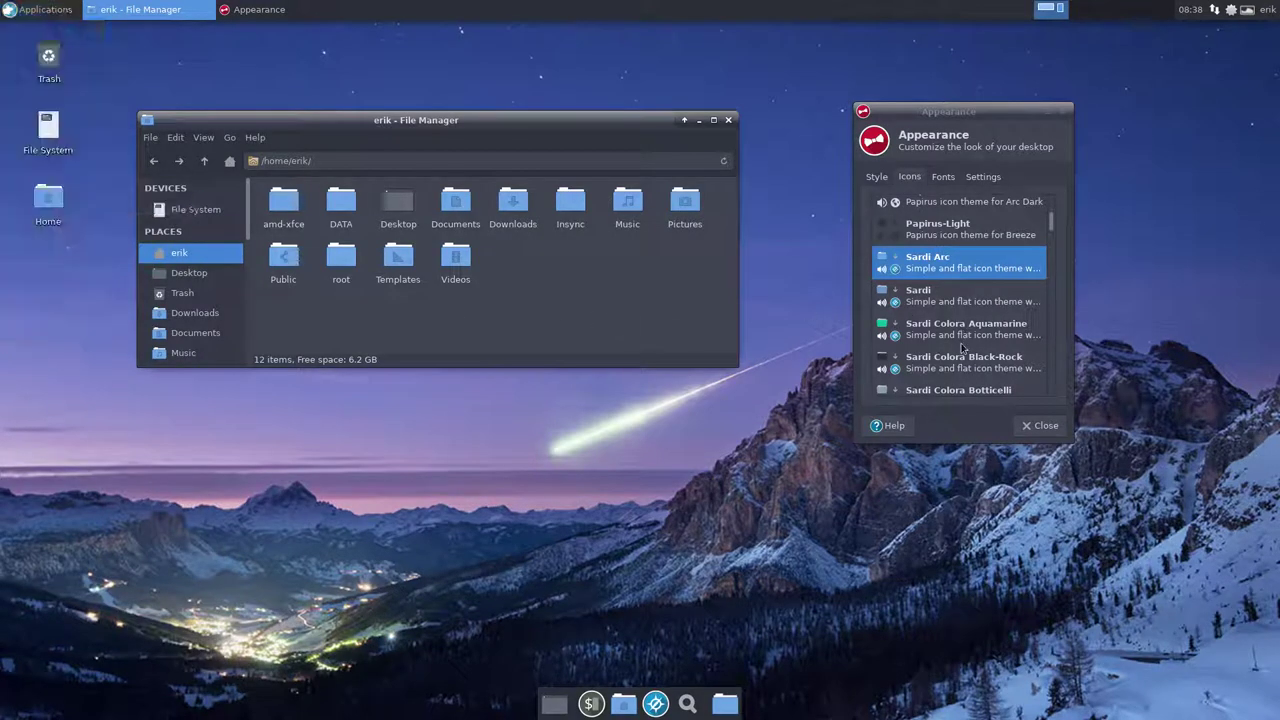
pyautogui.click(964, 338)
pyautogui.click(407, 315)
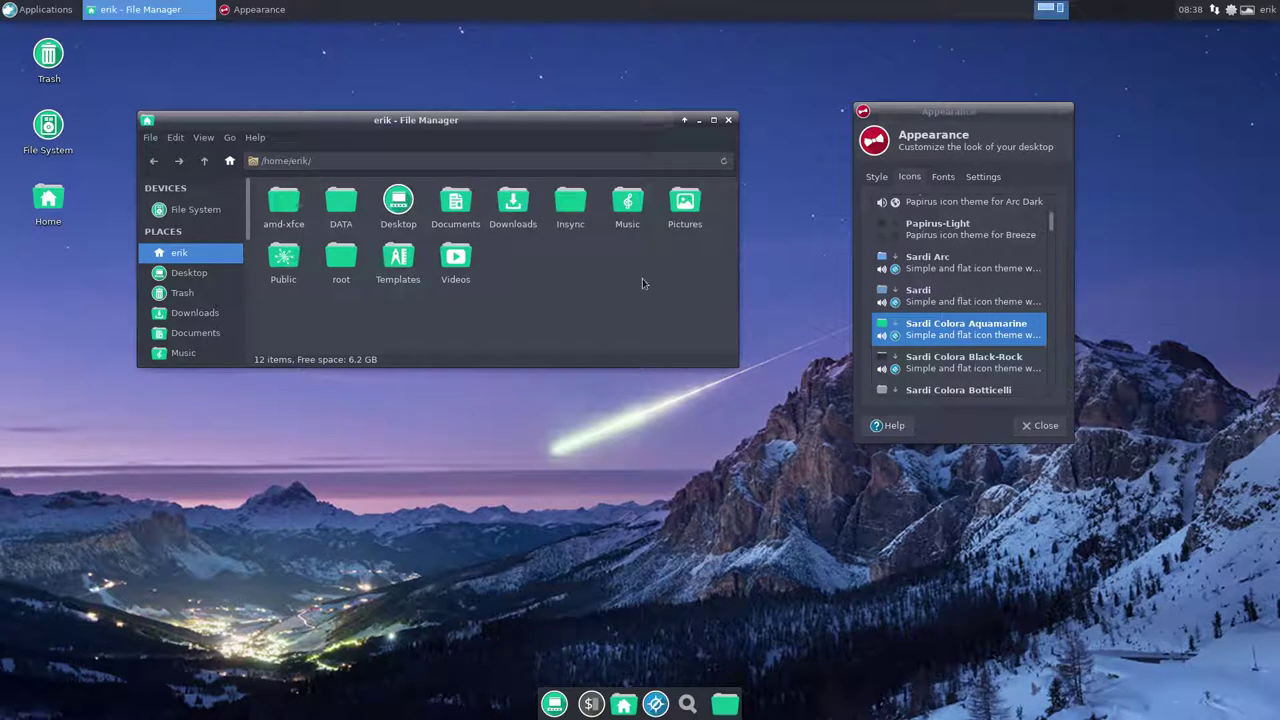
pyautogui.click(988, 358)
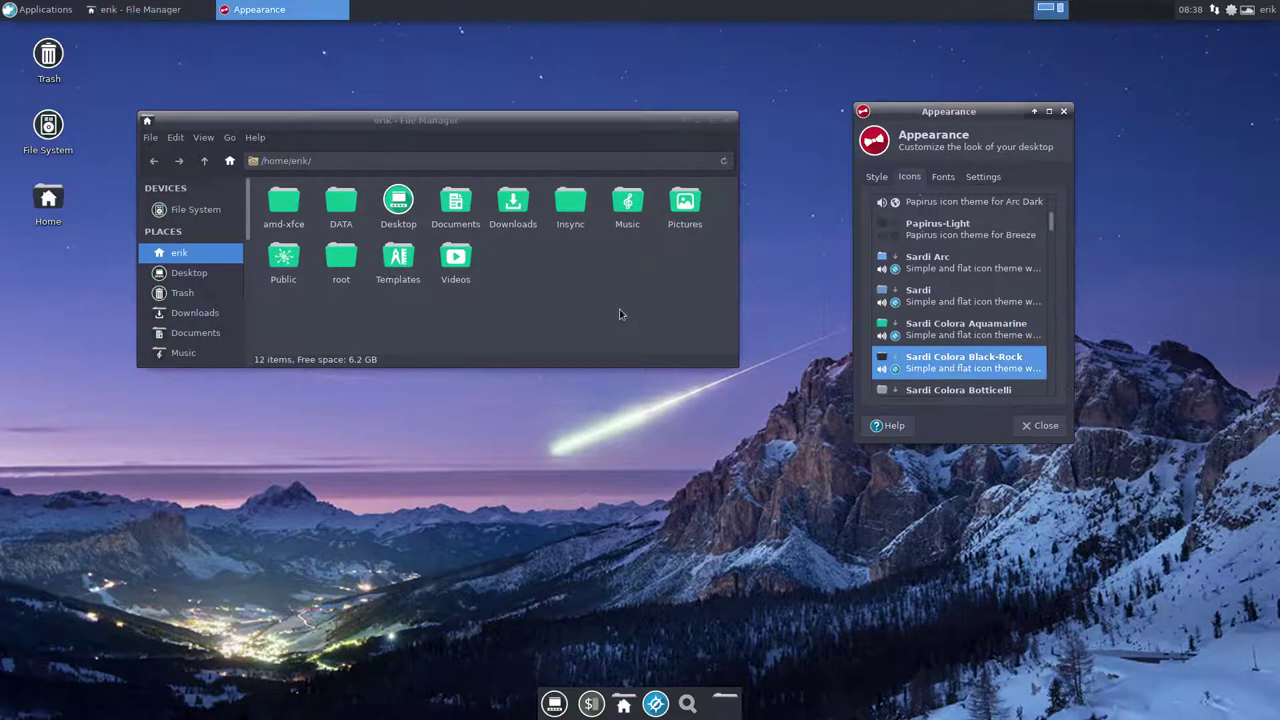
# Step: Try Sardi Flat Colora Deep-Sky, Portage, Sardi Flexible and Bahama, then apply Sardi Flexible Hibiscus
pyautogui.scroll(-10, 942, 303)
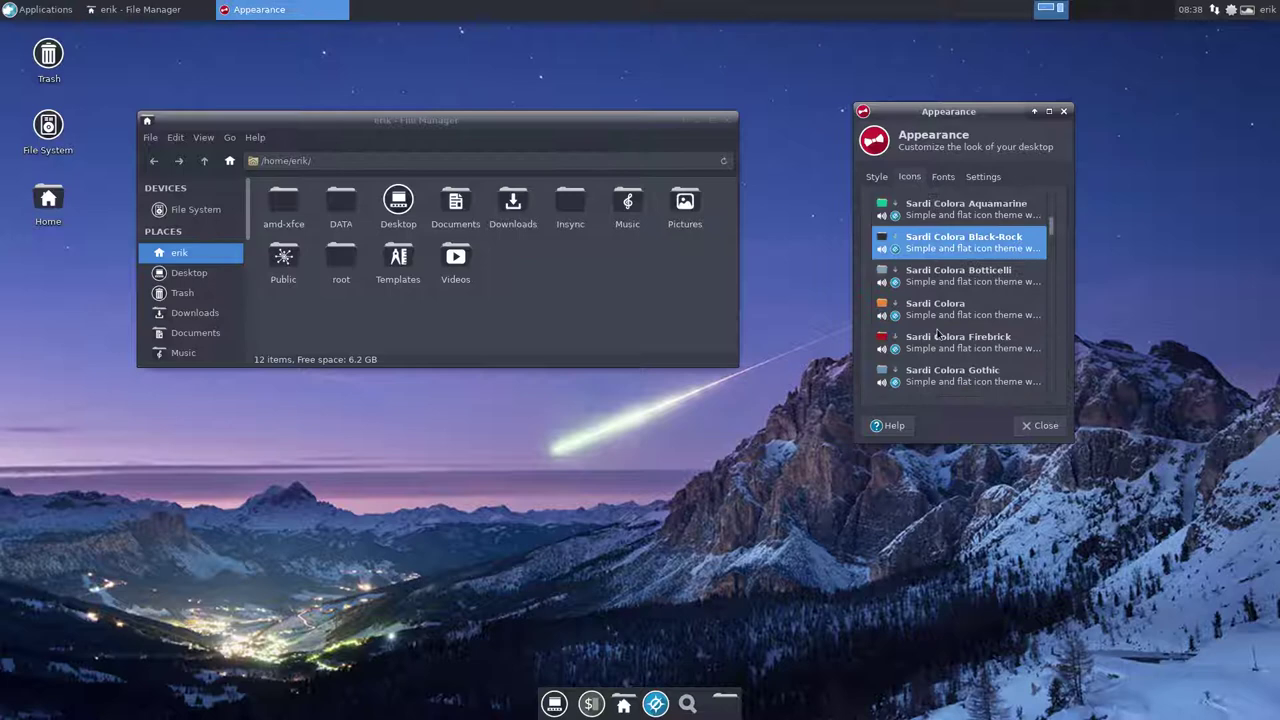
pyautogui.click(942, 300)
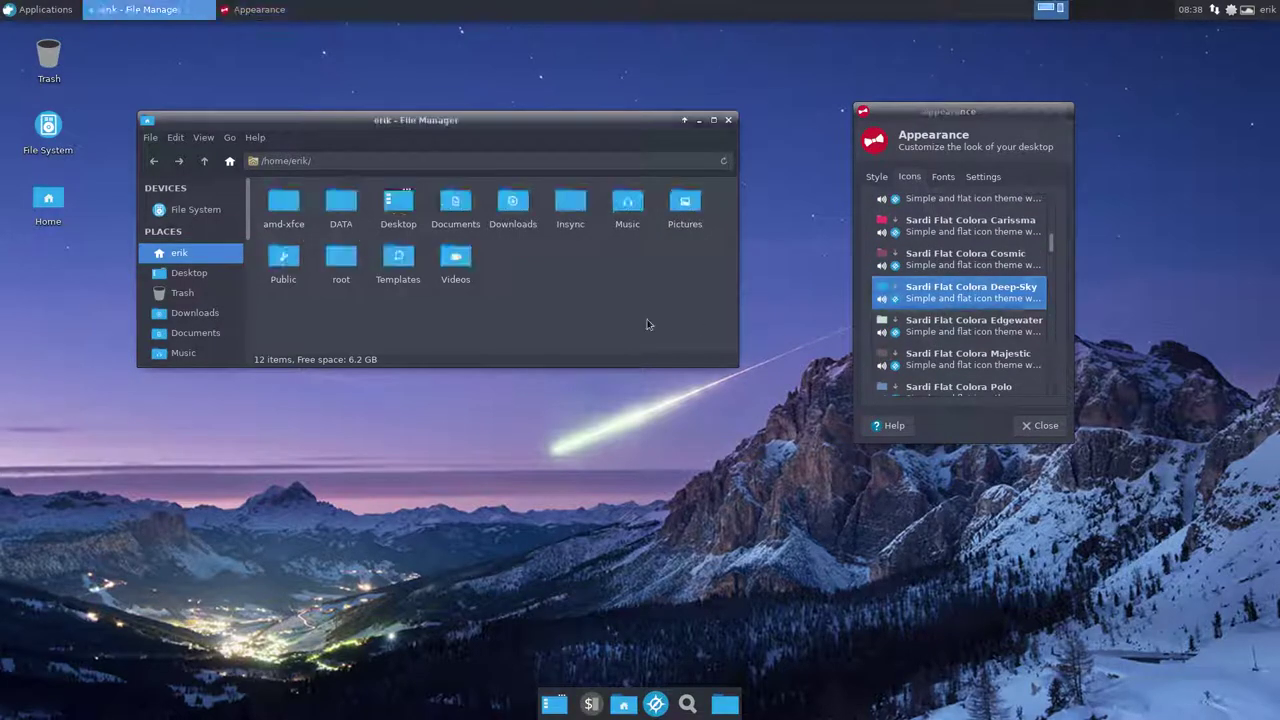
pyautogui.scroll(-3, 943, 325)
pyautogui.click(943, 310)
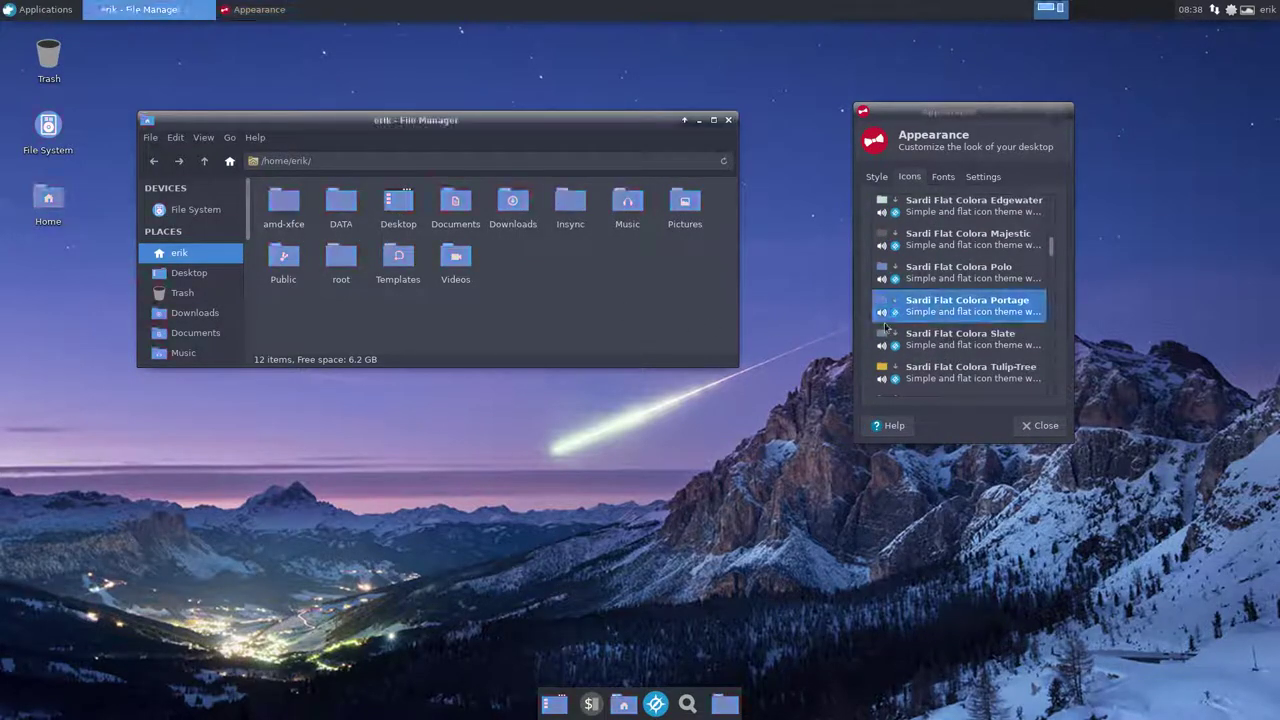
pyautogui.scroll(-5, 930, 315)
pyautogui.click(928, 314)
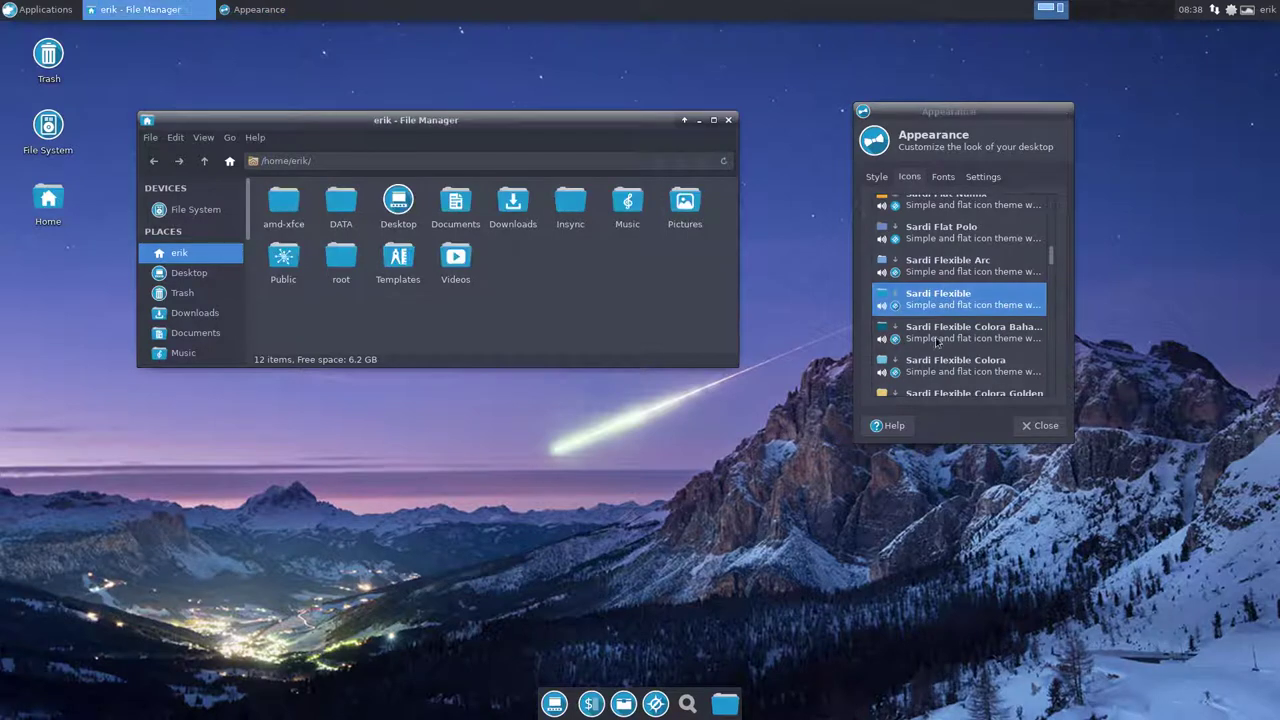
pyautogui.click(935, 335)
pyautogui.scroll(-3, 900, 320)
pyautogui.click(940, 228)
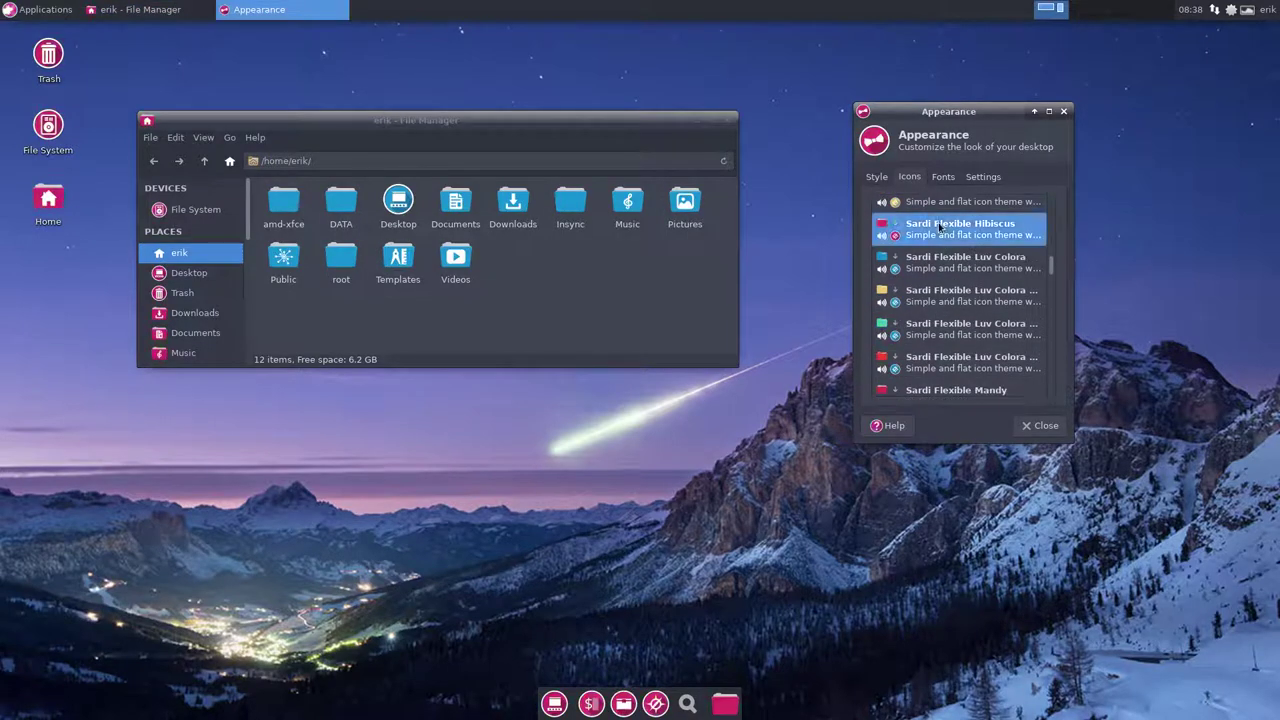
pyautogui.scroll(-8, 940, 305)
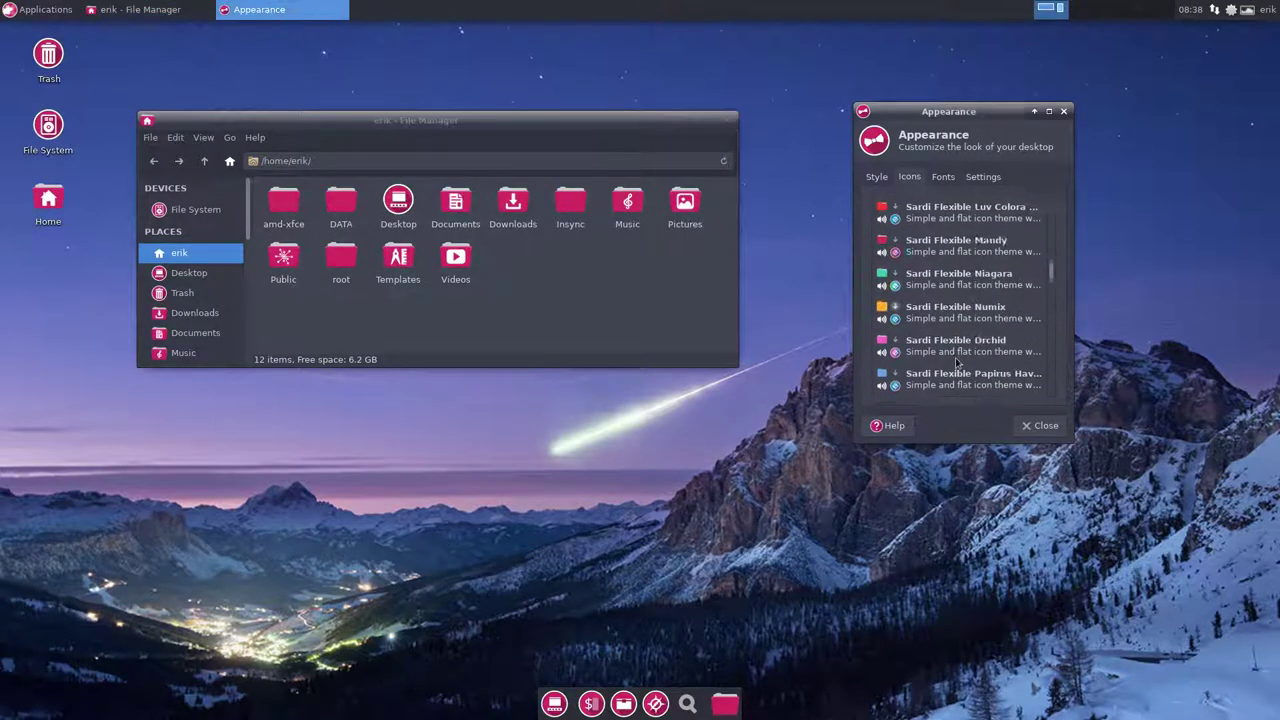
pyautogui.scroll(-10, 940, 310)
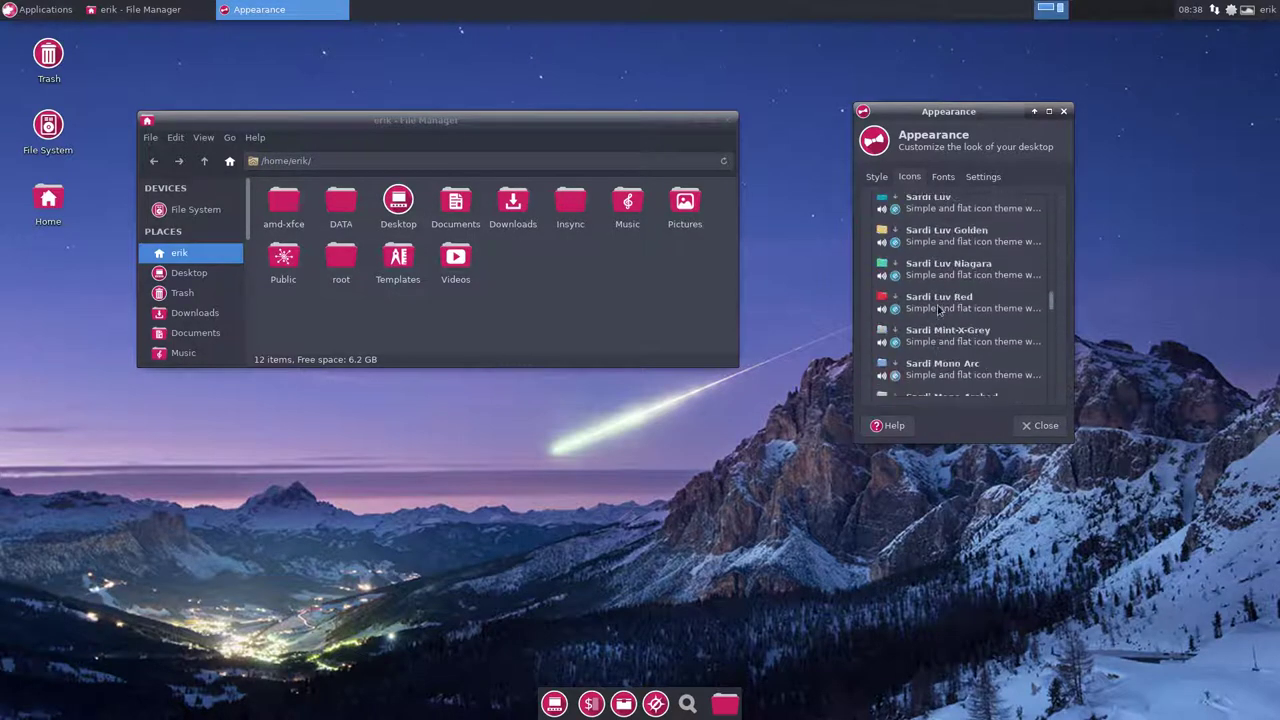
# Step: Apply Sardi Orb Colora Aquamarine, then orange Surfn Numix, and inspect folder and menu icons
pyautogui.click(938, 305)
pyautogui.scroll(-10, 938, 310)
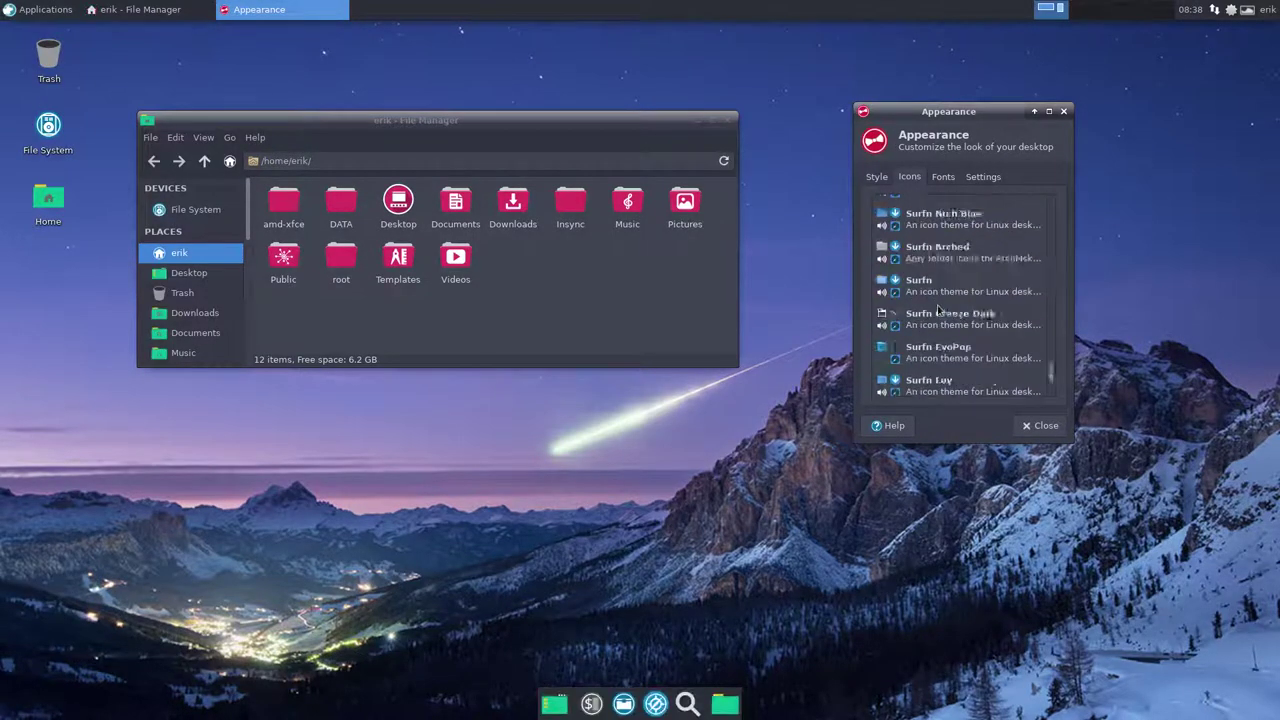
pyautogui.click(938, 320)
pyautogui.click(628, 309)
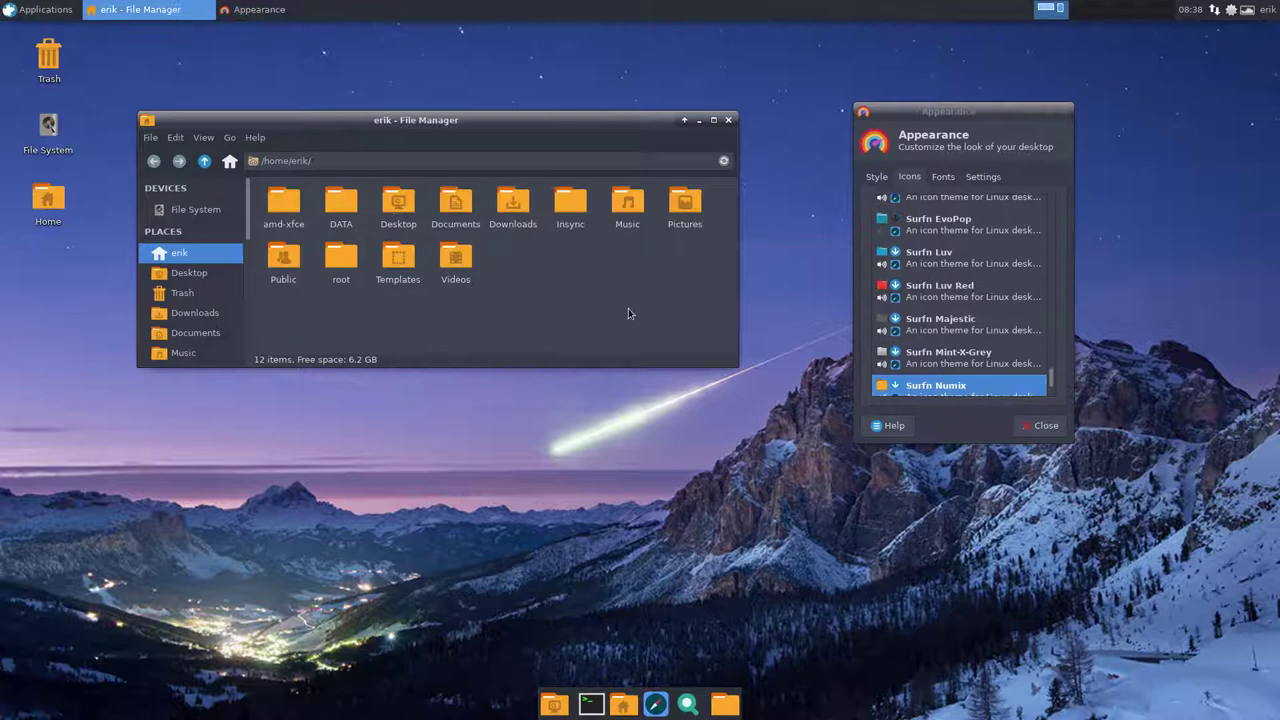
pyautogui.click(40, 11)
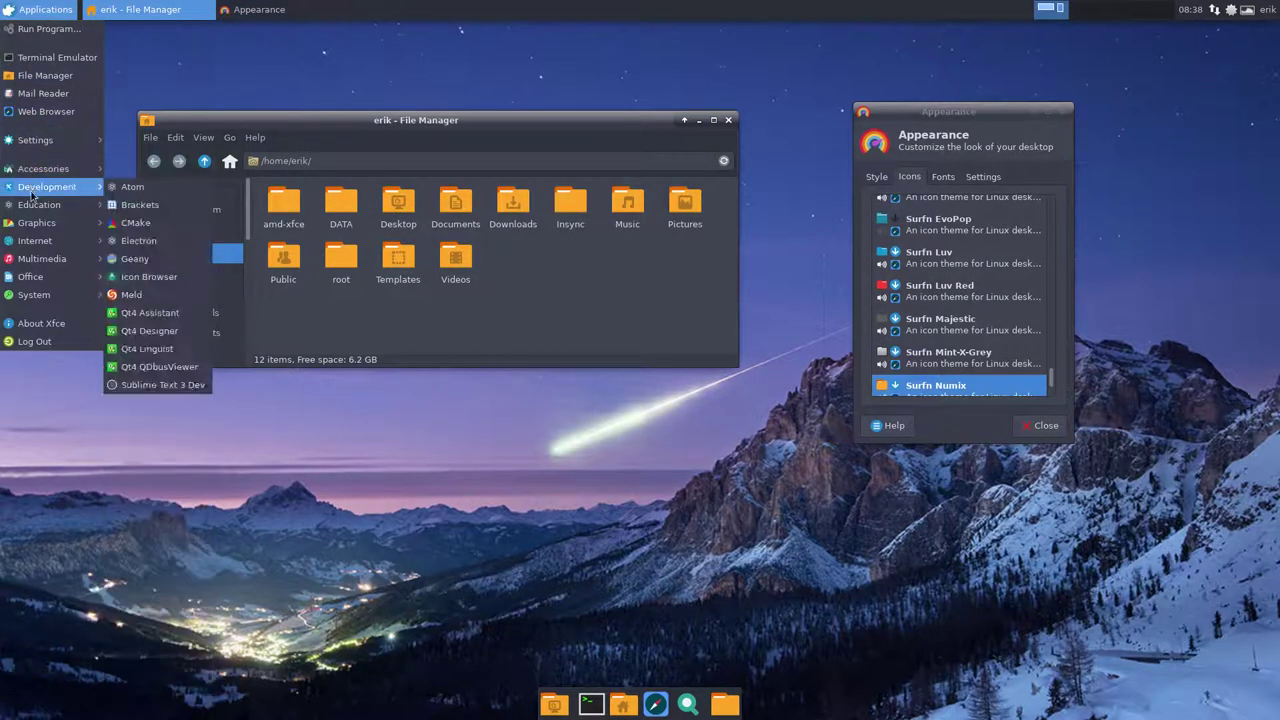
pyautogui.moveTo(34, 208)
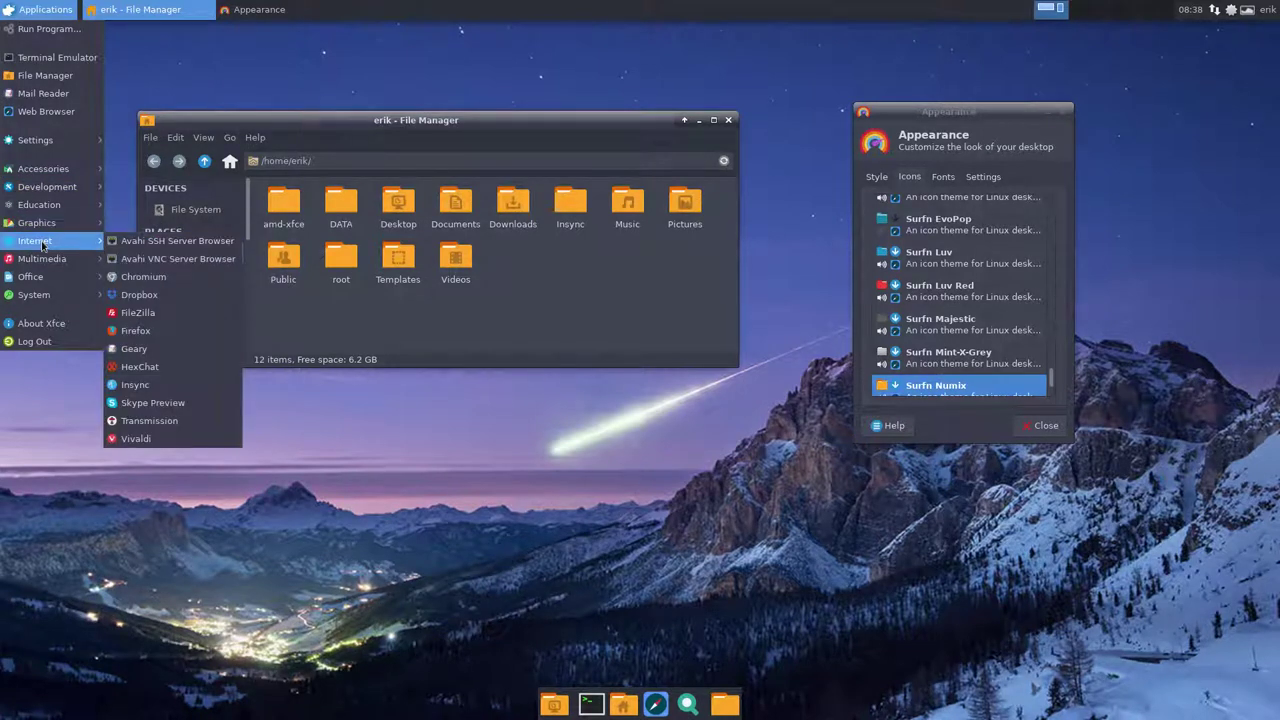
pyautogui.moveTo(47, 268)
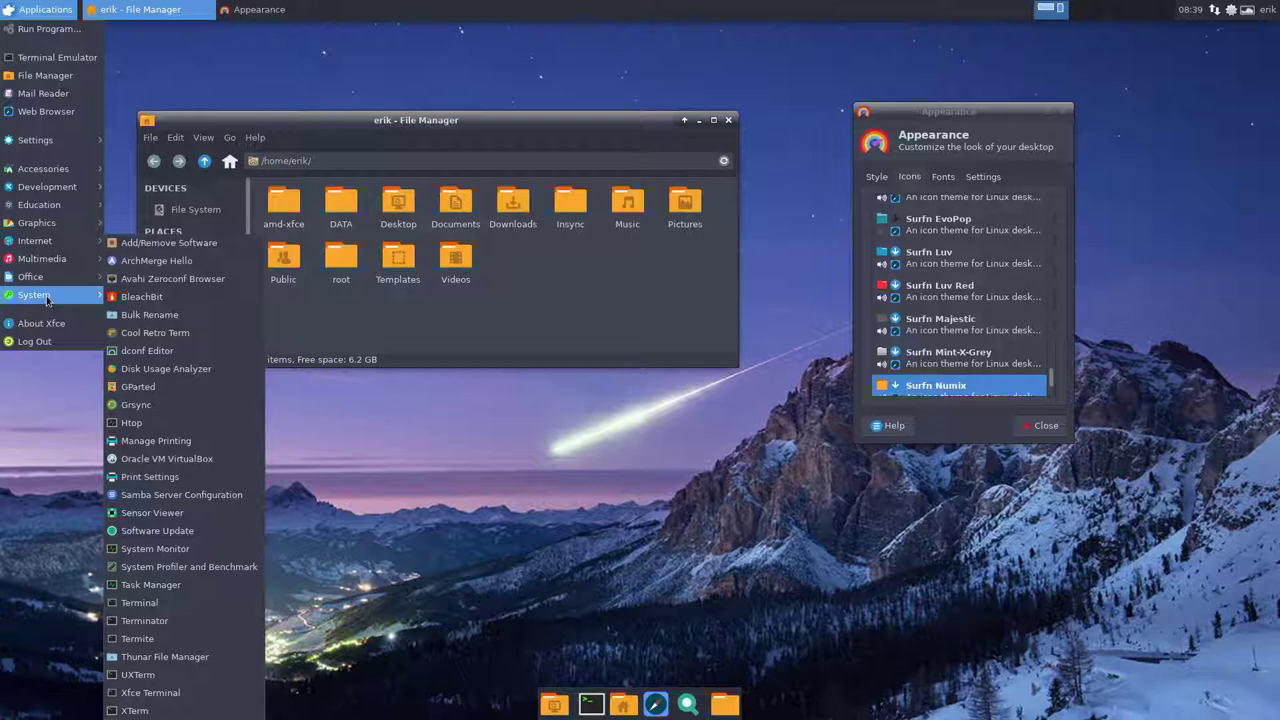
pyautogui.click(966, 387)
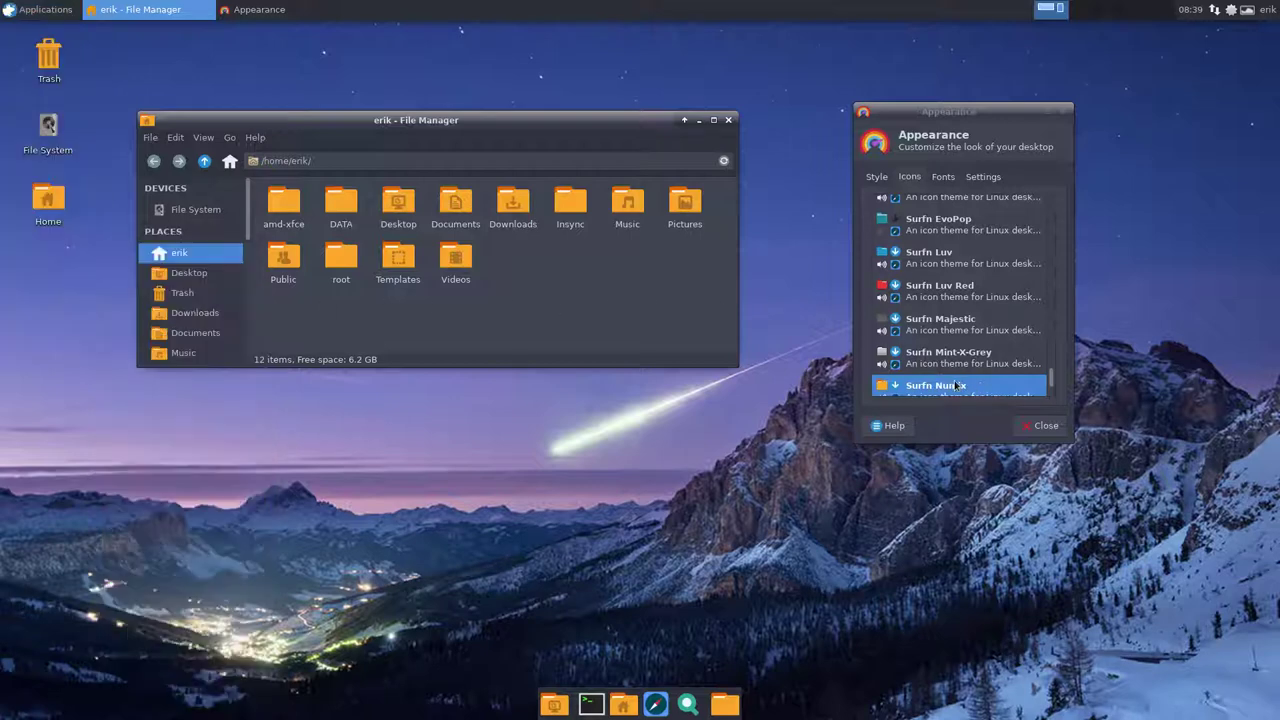
# Step: Try red Surfn Luv Red, then apply blue Surfn Arc and check the menu icons
pyautogui.click(936, 288)
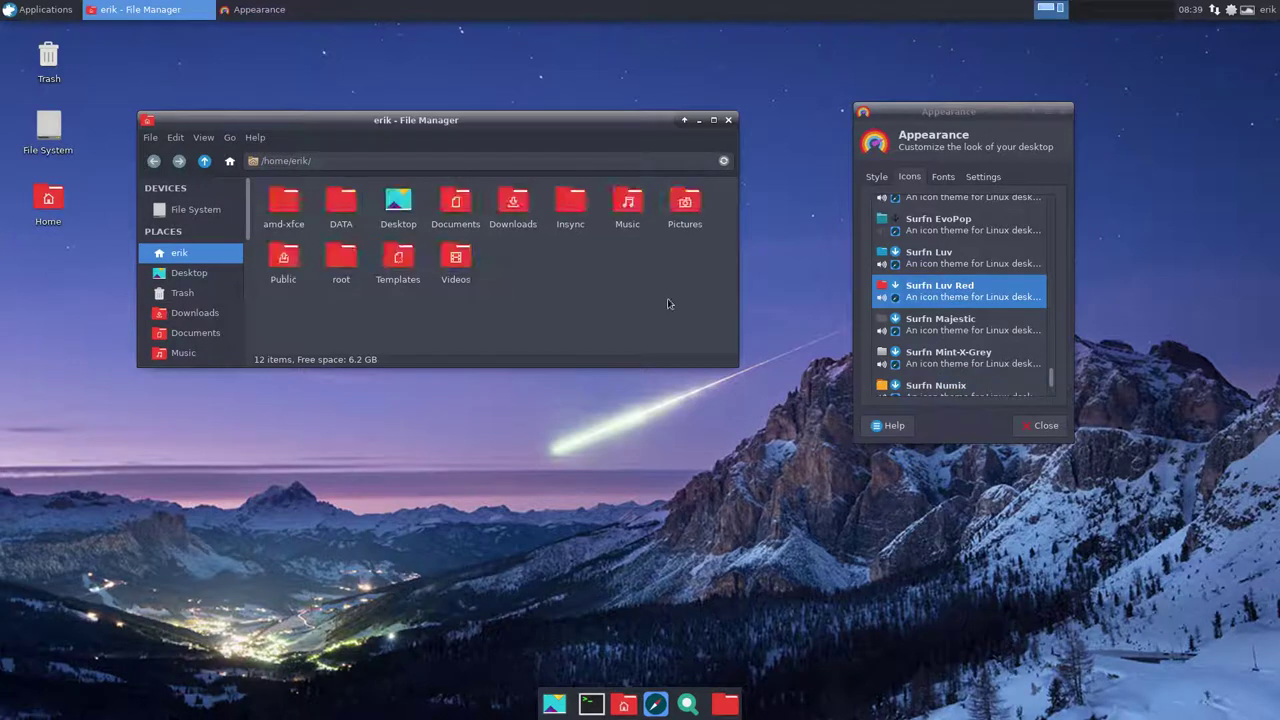
pyautogui.scroll(3, 980, 312)
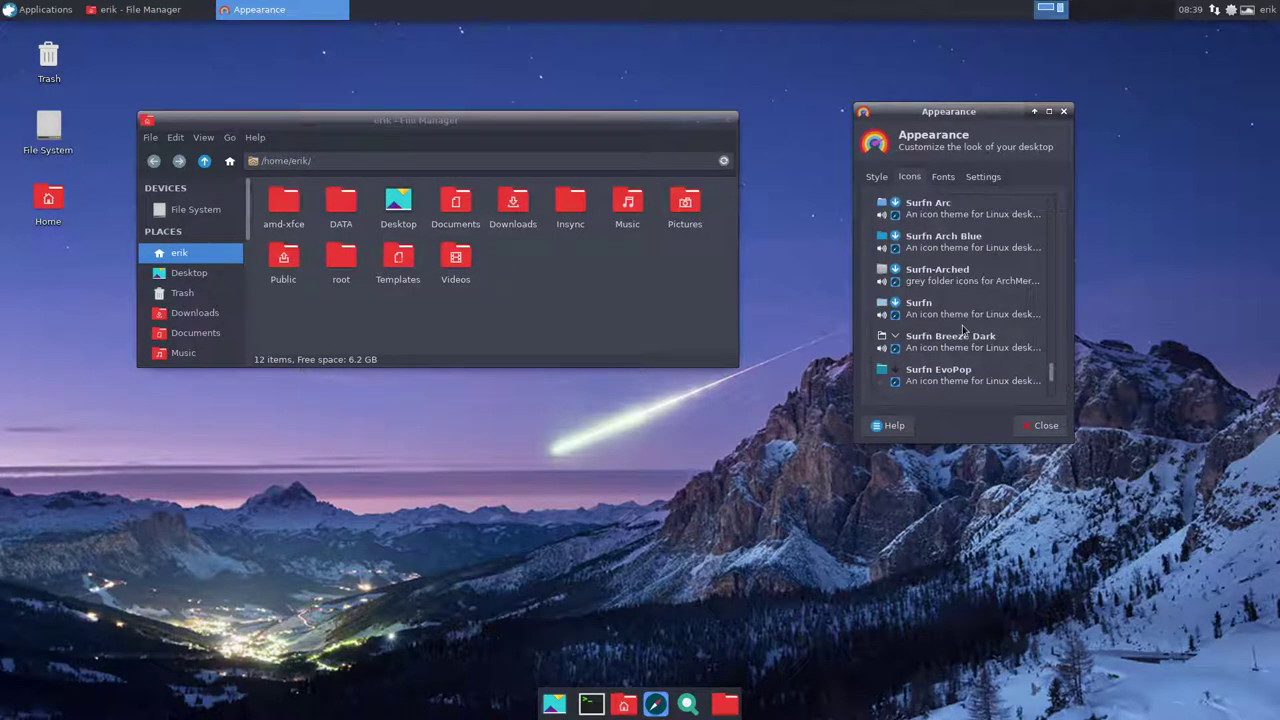
pyautogui.click(940, 212)
pyautogui.click(610, 282)
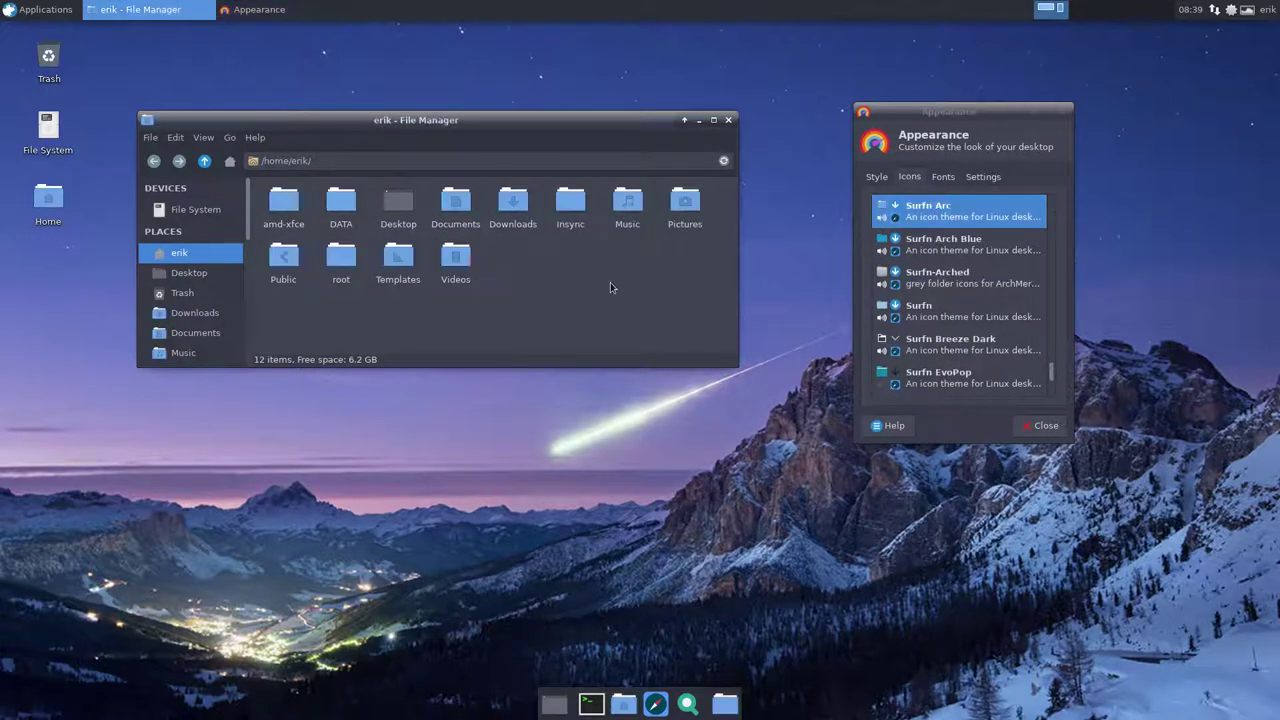
pyautogui.moveTo(452, 120)
pyautogui.mouseDown()
pyautogui.moveTo(504, 130)
pyautogui.moveTo(459, 97)
pyautogui.mouseUp()
pyautogui.click(10, 9)
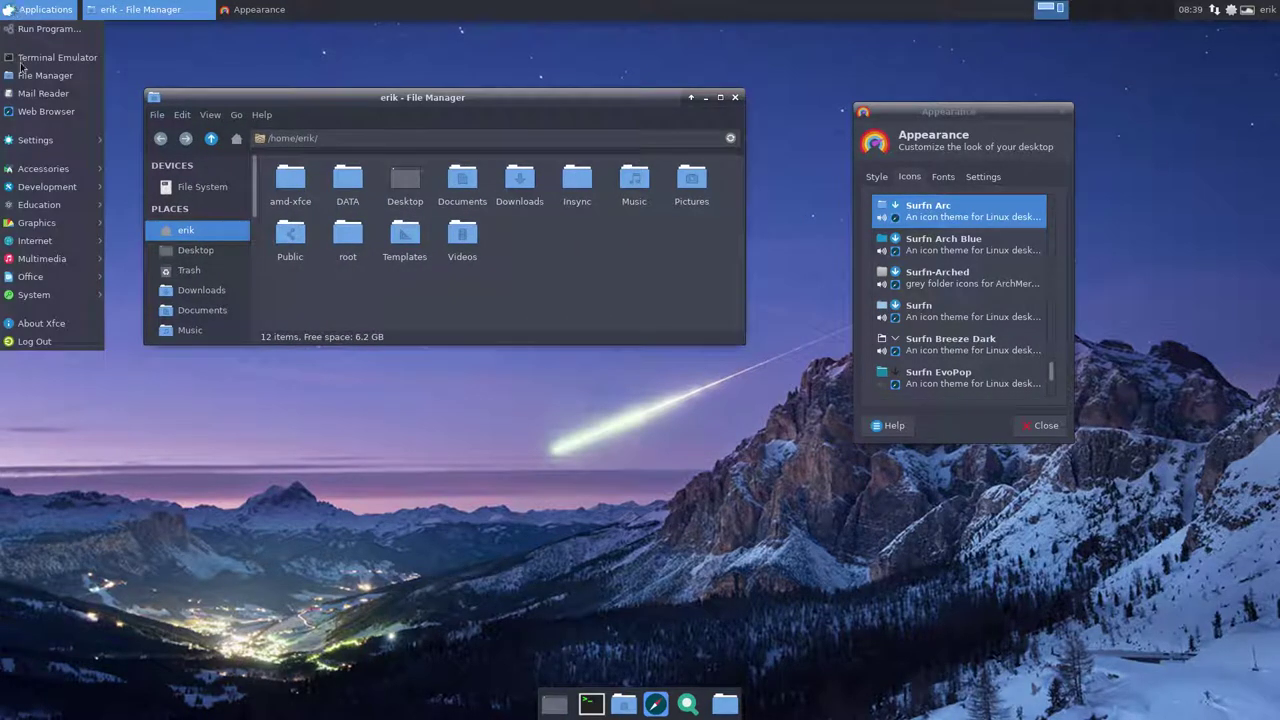
pyautogui.click(297, 302)
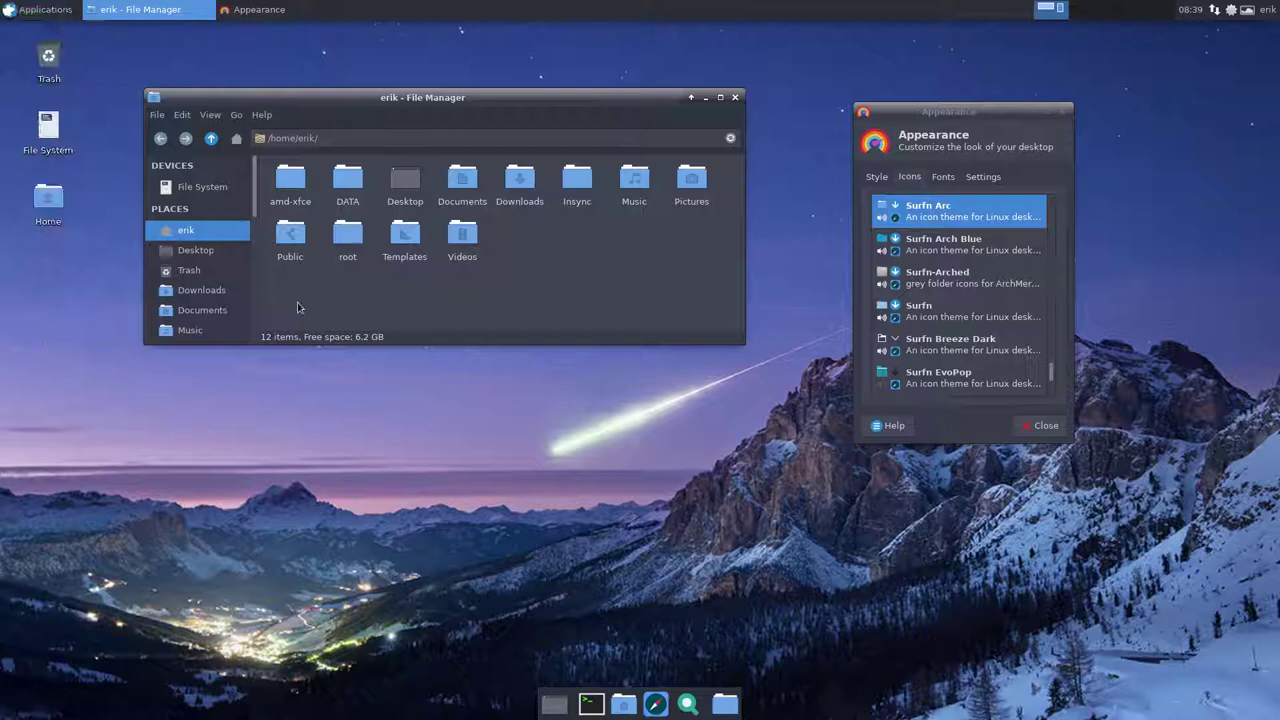
# Step: Inspect the 12 home folders and the Applications menu with Surfn Arc icons
pyautogui.moveTo(290, 304); pyautogui.dragTo(691, 178)
pyautogui.click(474, 250)
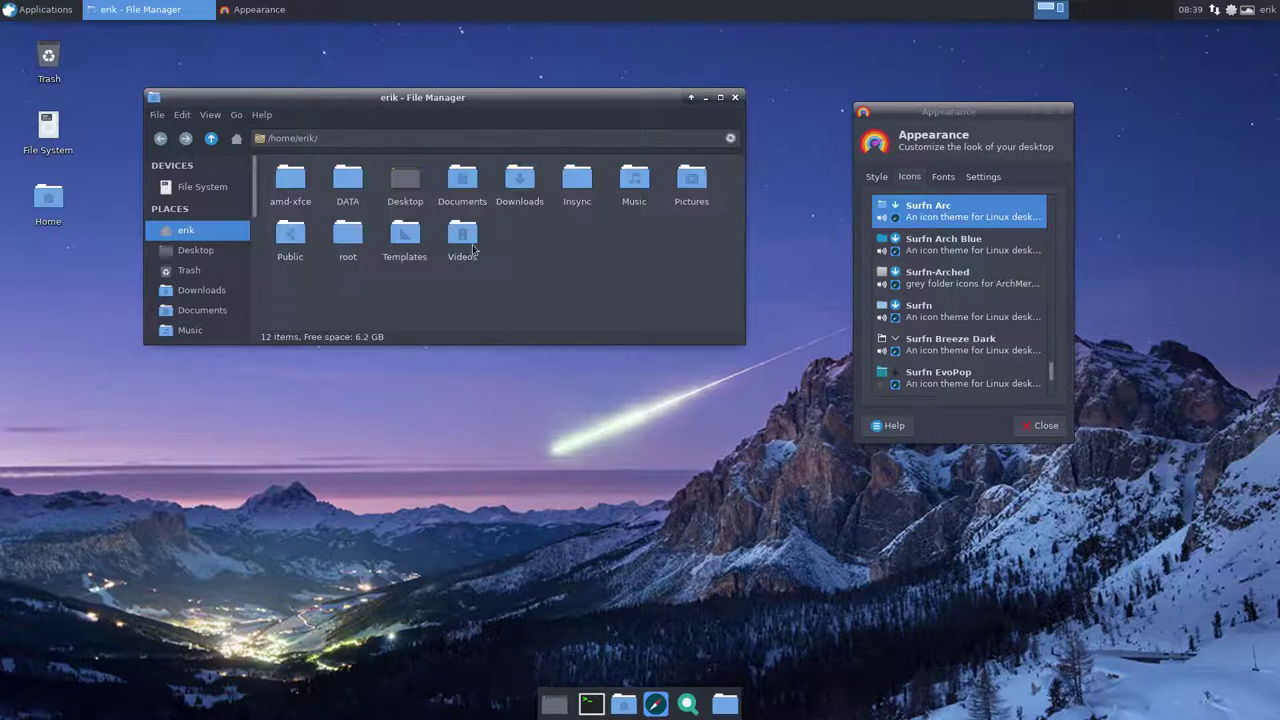
pyautogui.click(40, 12)
pyautogui.moveTo(35, 296)
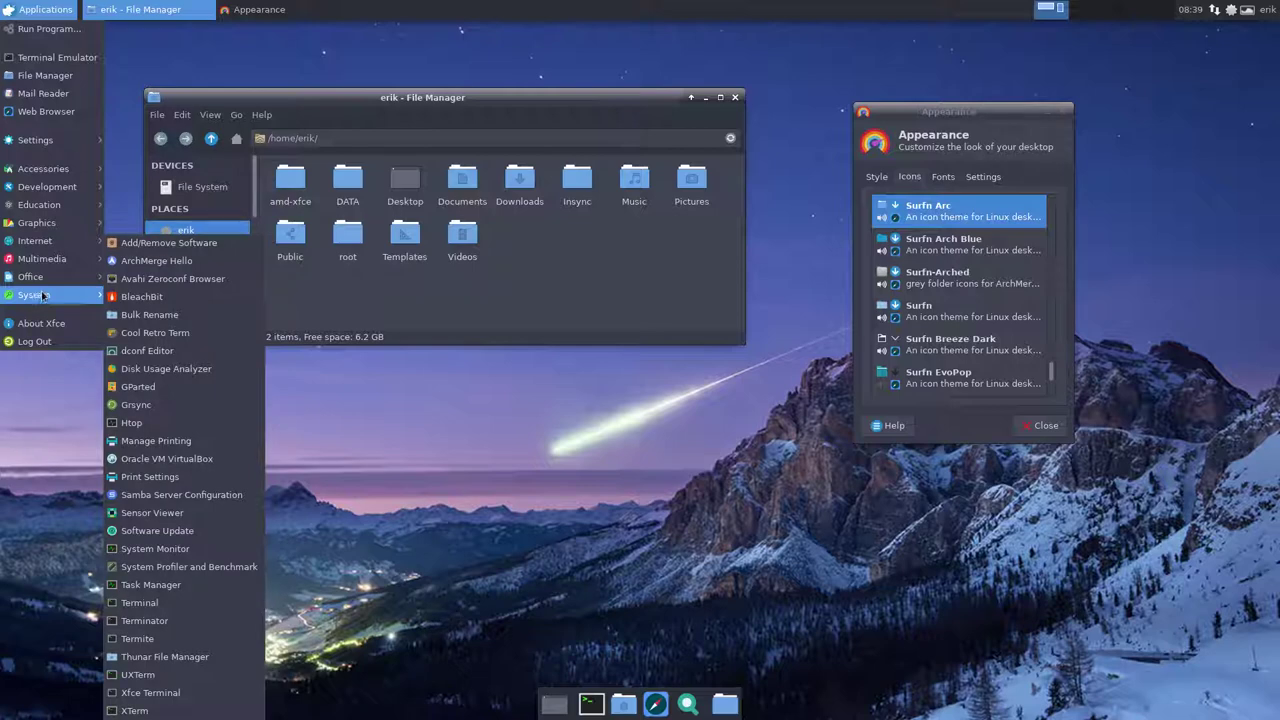
pyautogui.click(308, 289)
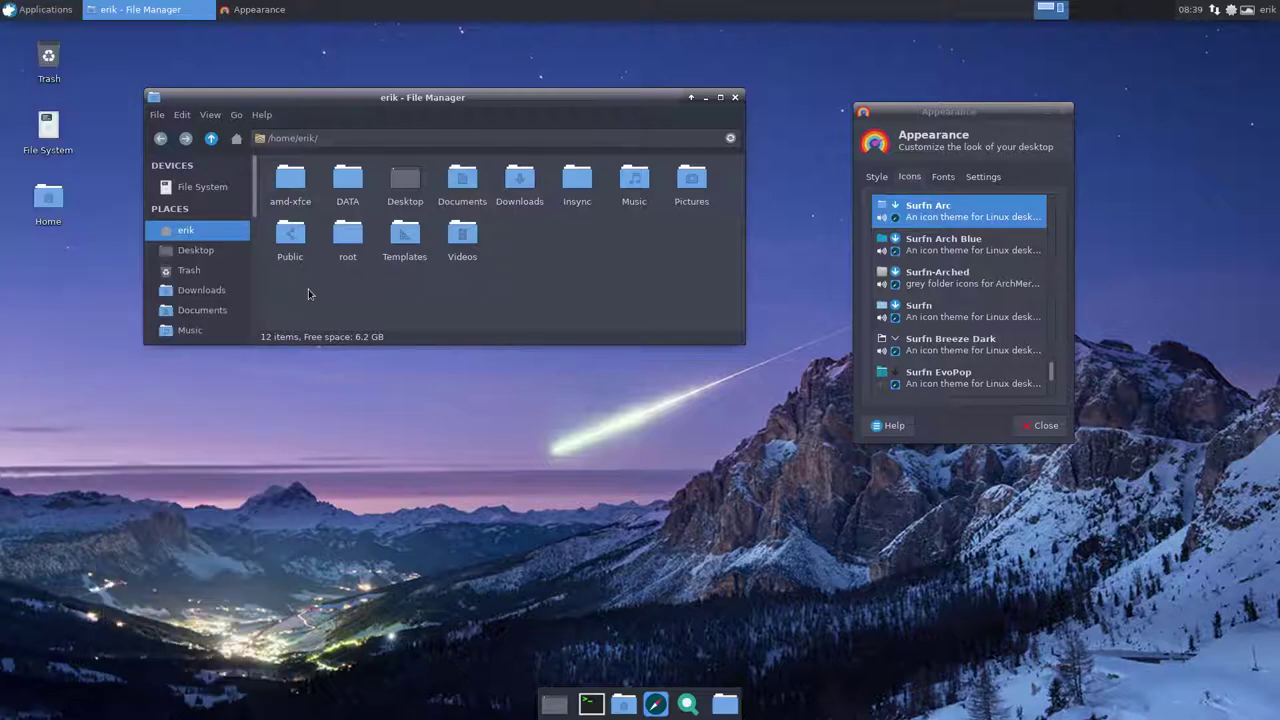
# Step: Set the default font to Noto Sans at size 11
pyautogui.click(943, 180)
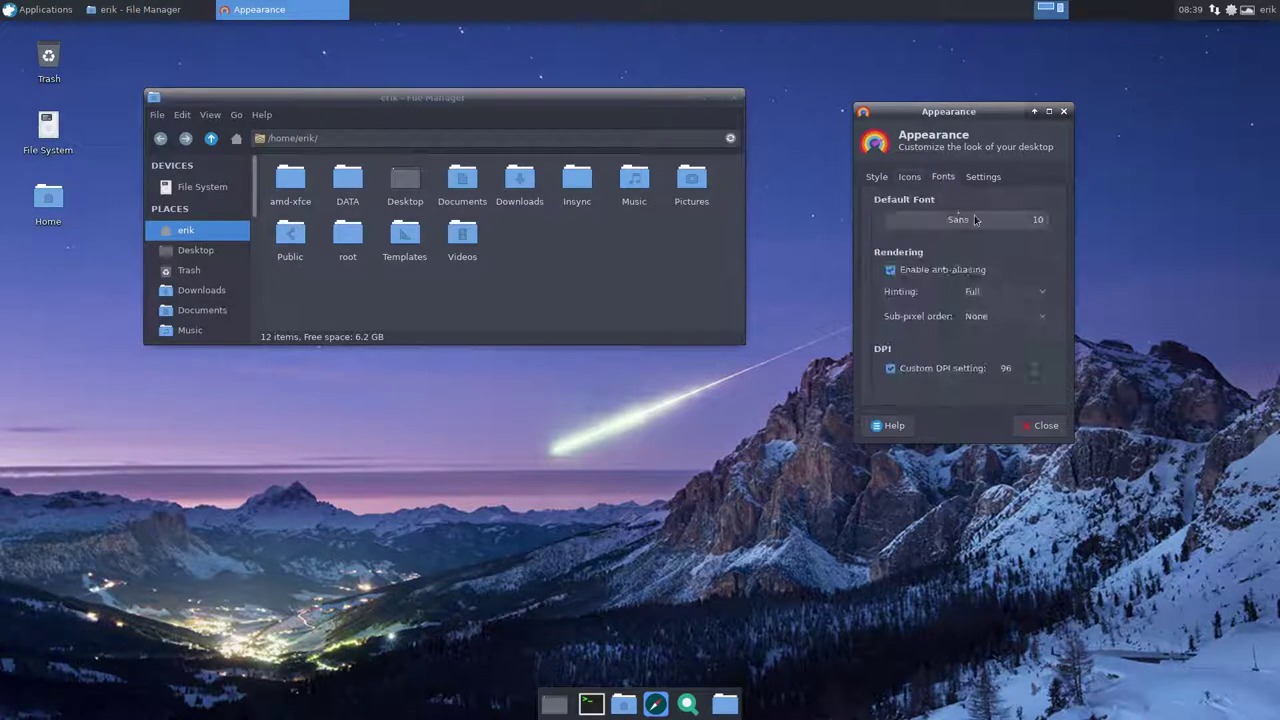
pyautogui.click(1036, 220)
pyautogui.click(1090, 296)
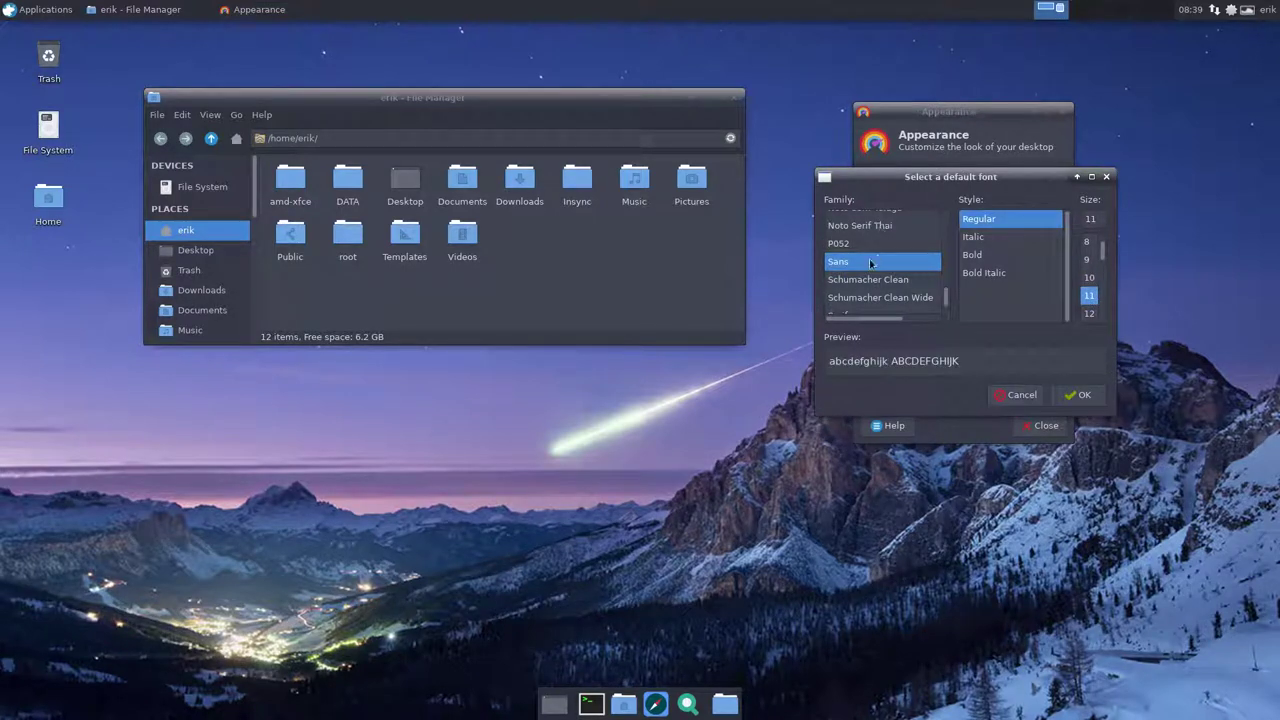
pyautogui.scroll(5, 860, 262)
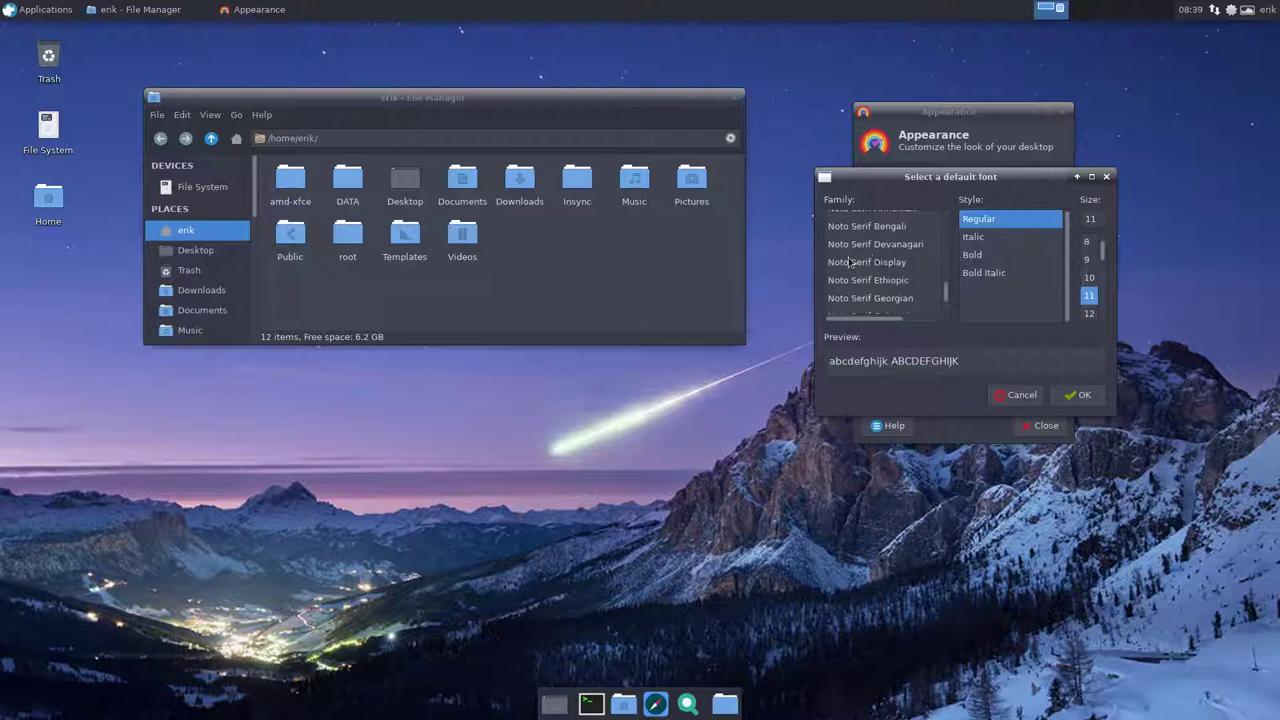
pyautogui.click(849, 262)
pyautogui.write('not')
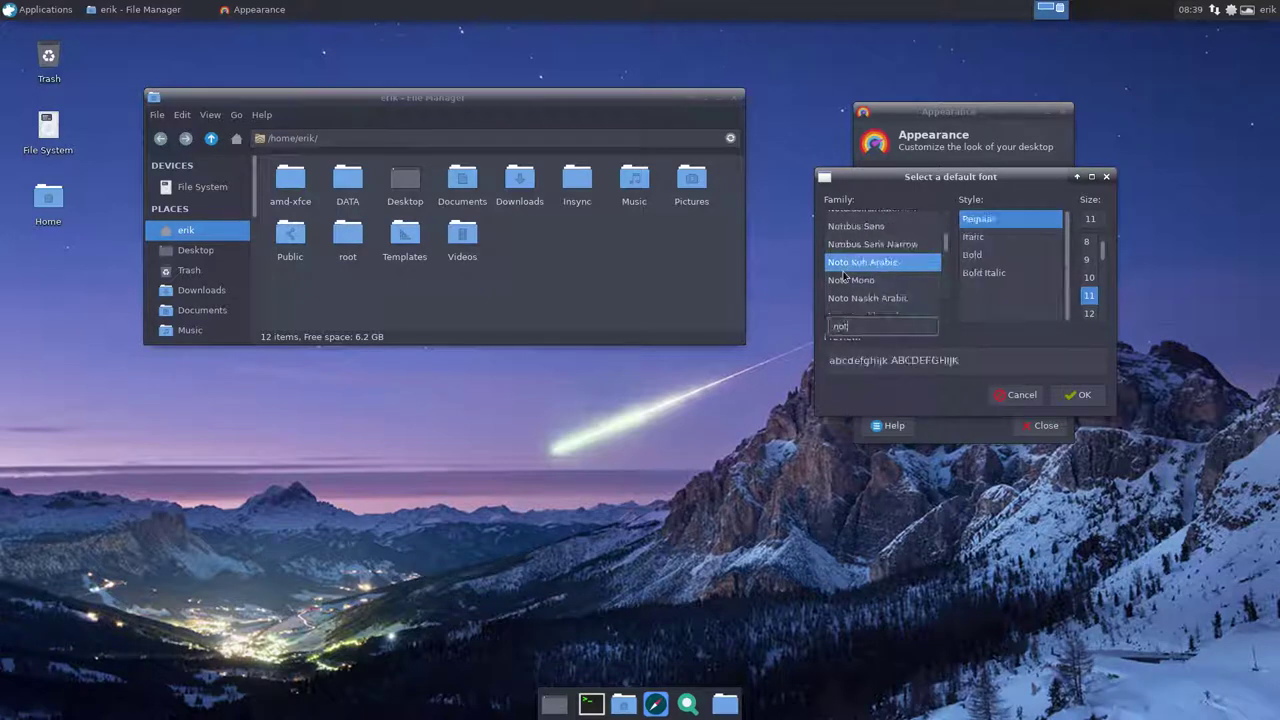
pyautogui.write('o san')
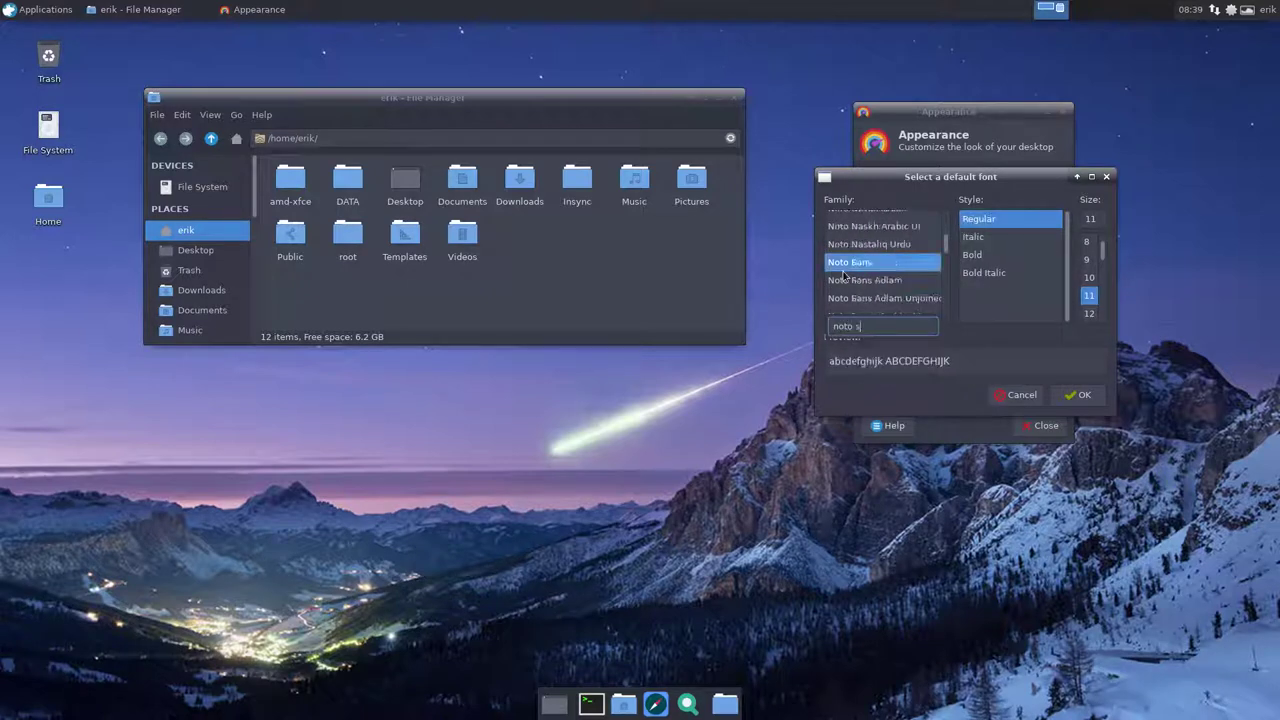
pyautogui.click(860, 266)
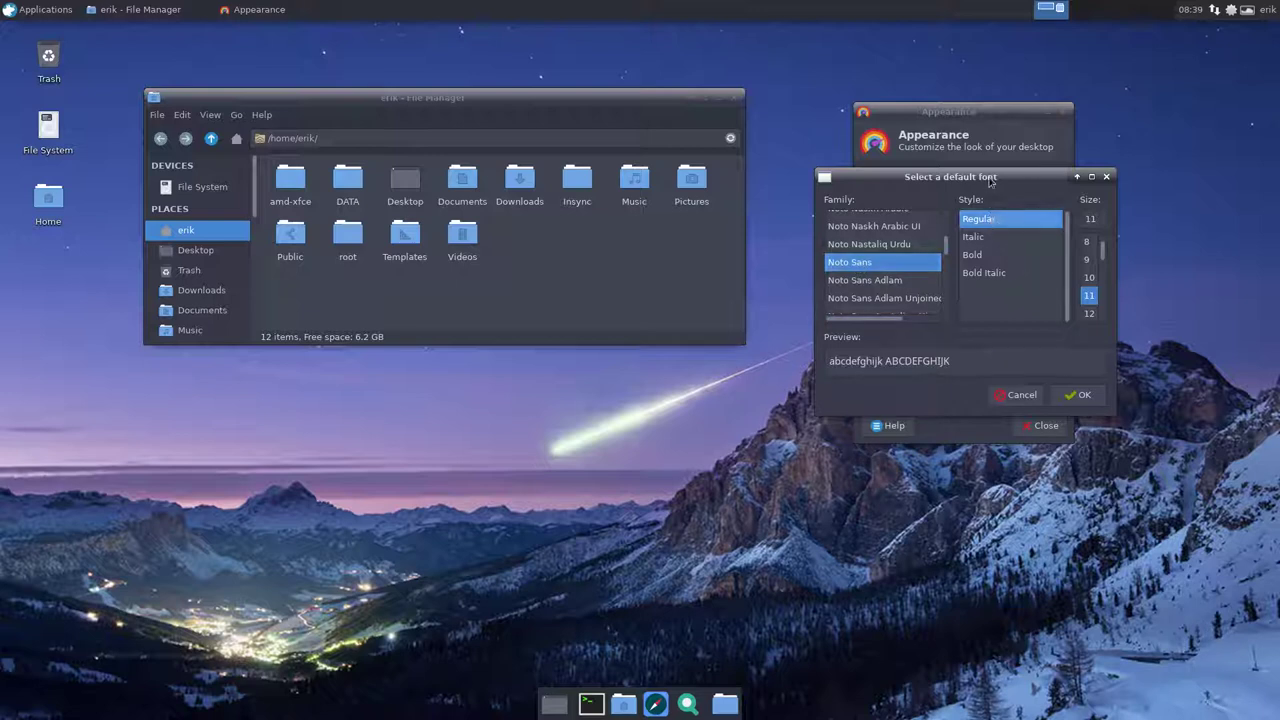
pyautogui.moveTo(989, 186); pyautogui.dragTo(997, 264)
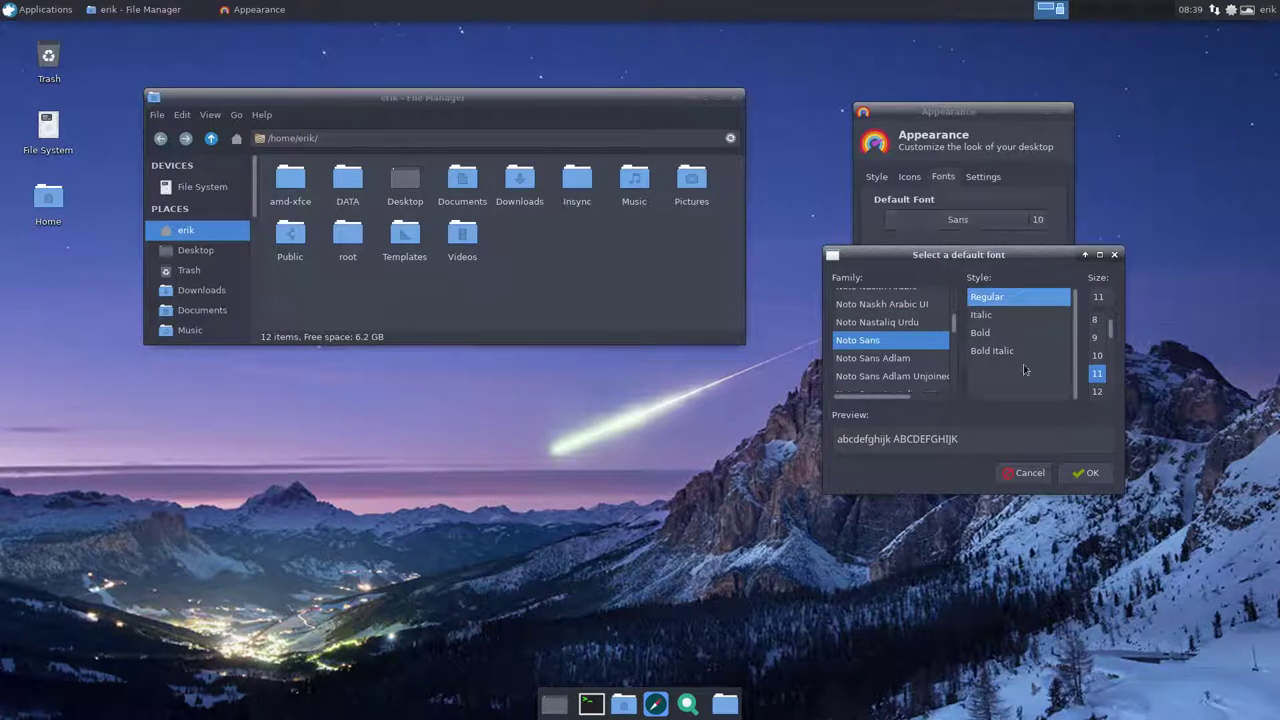
pyautogui.click(1089, 474)
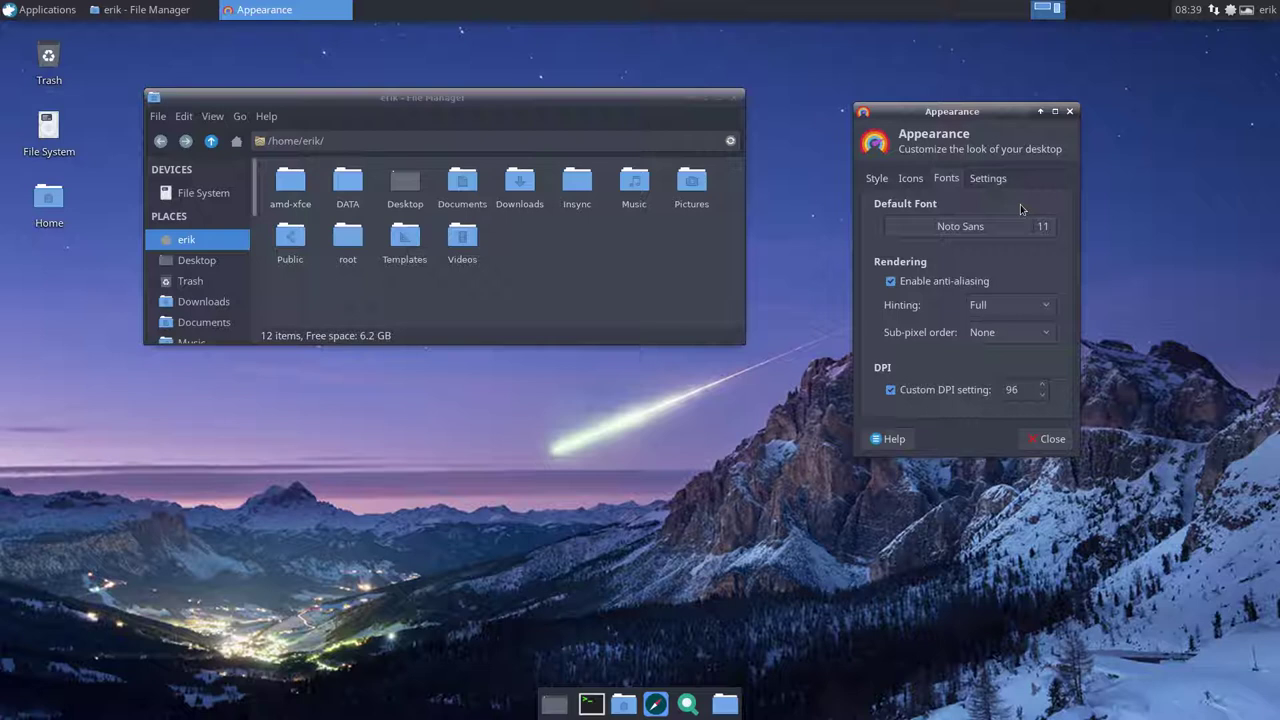
# Step: Review the Settings, Fonts, Icons and Style tabs, then close Appearance settings
pyautogui.click(988, 178)
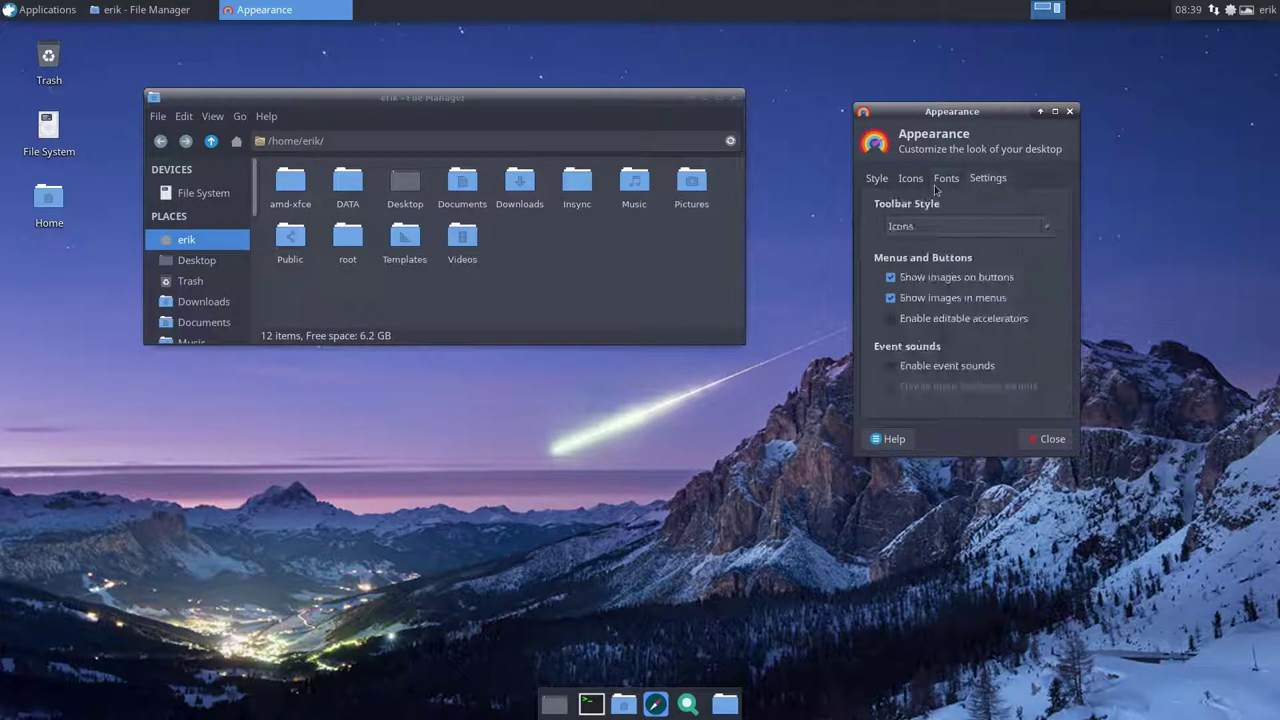
pyautogui.click(948, 180)
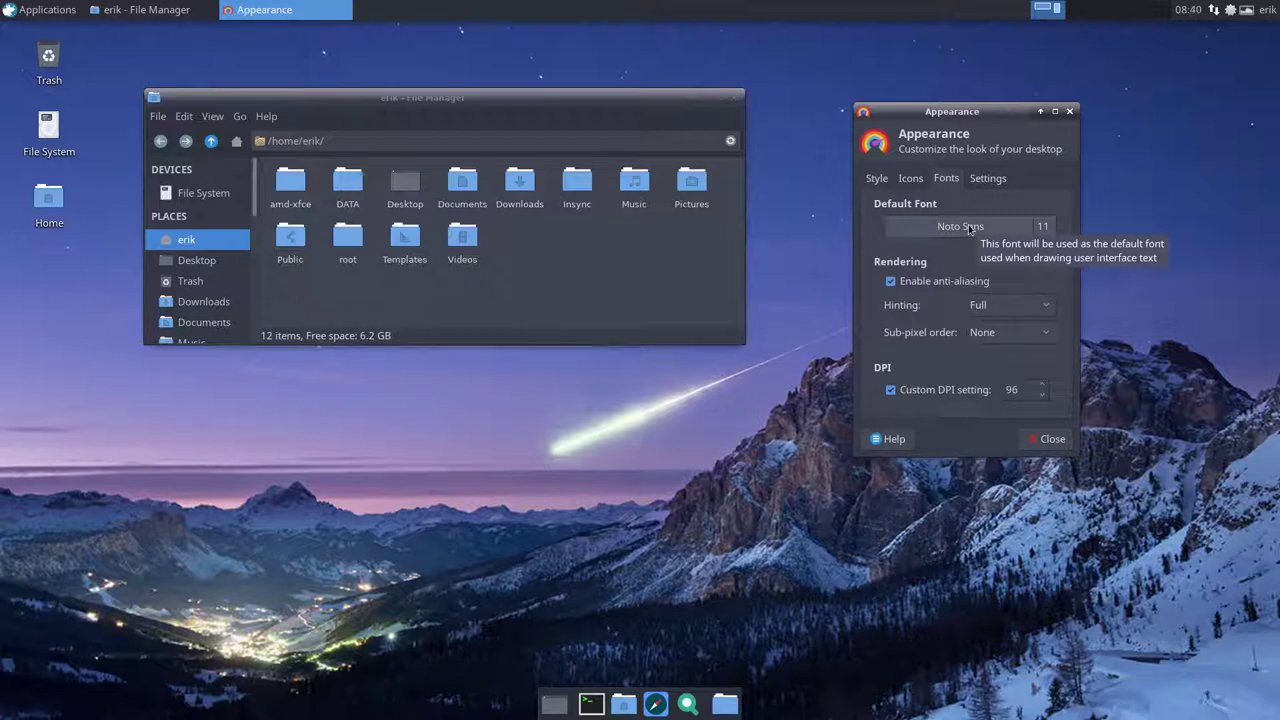
pyautogui.click(912, 179)
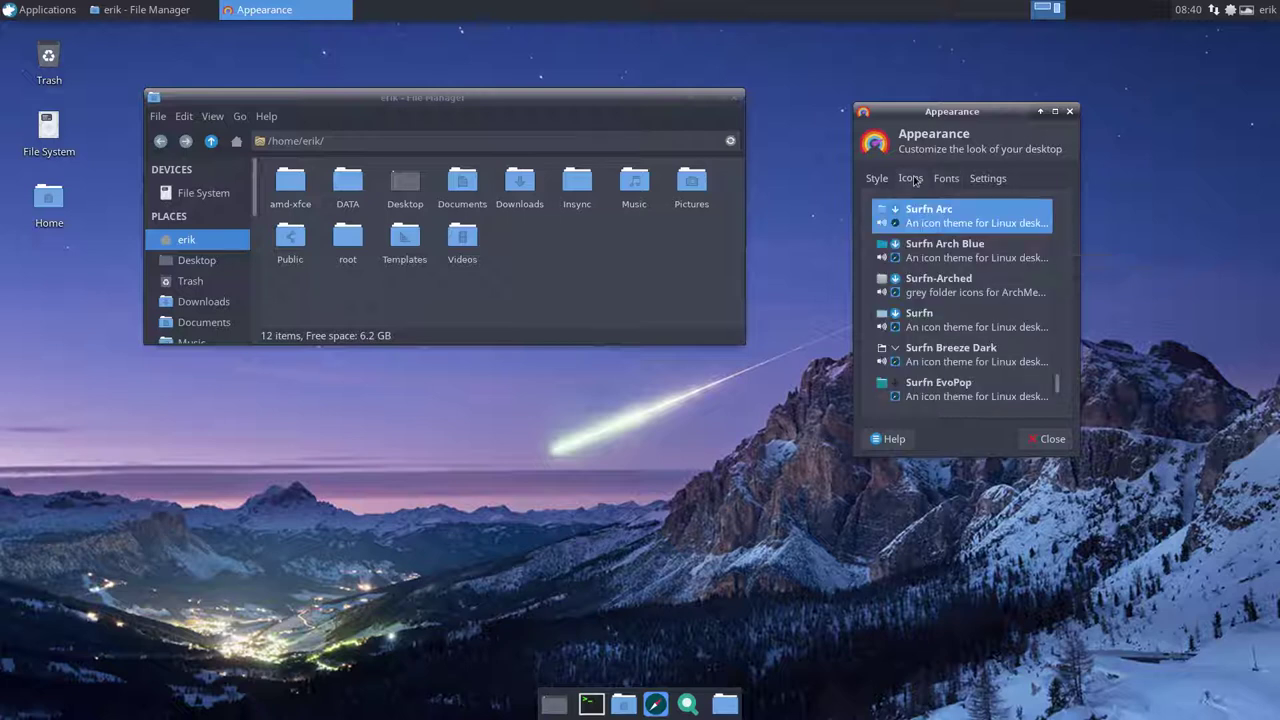
pyautogui.click(878, 179)
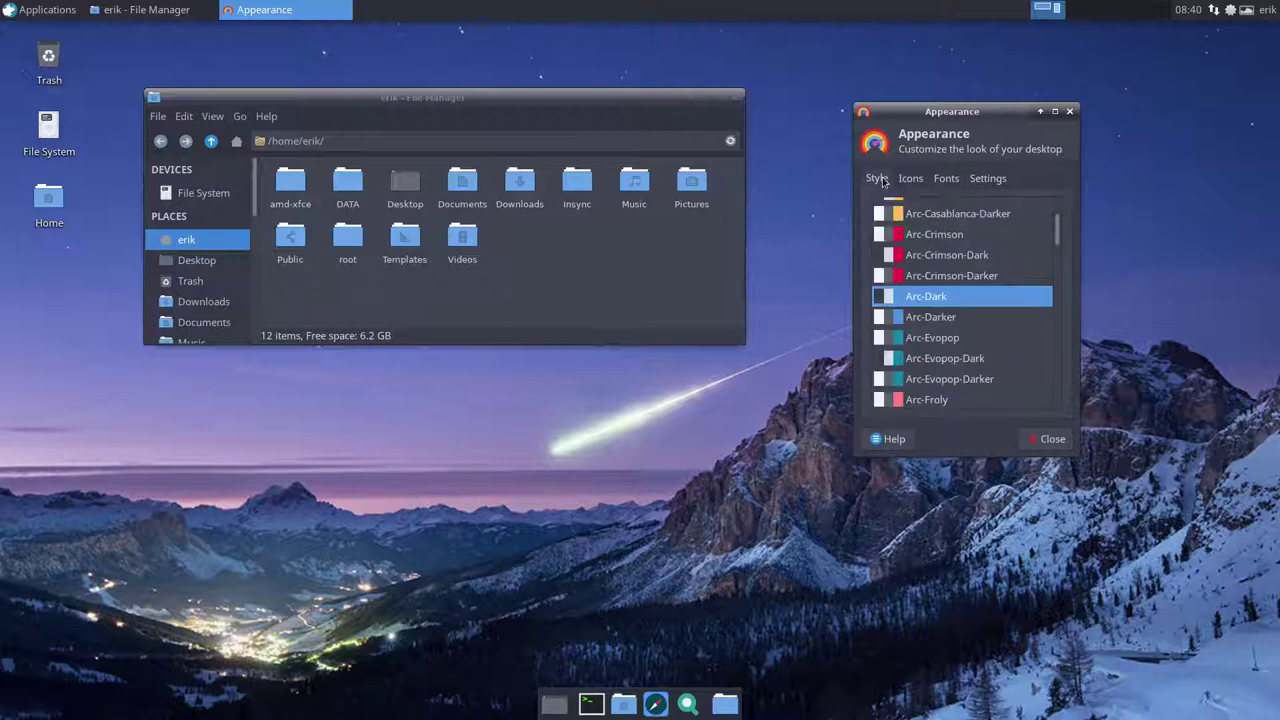
pyautogui.click(912, 179)
pyautogui.click(946, 179)
pyautogui.click(988, 179)
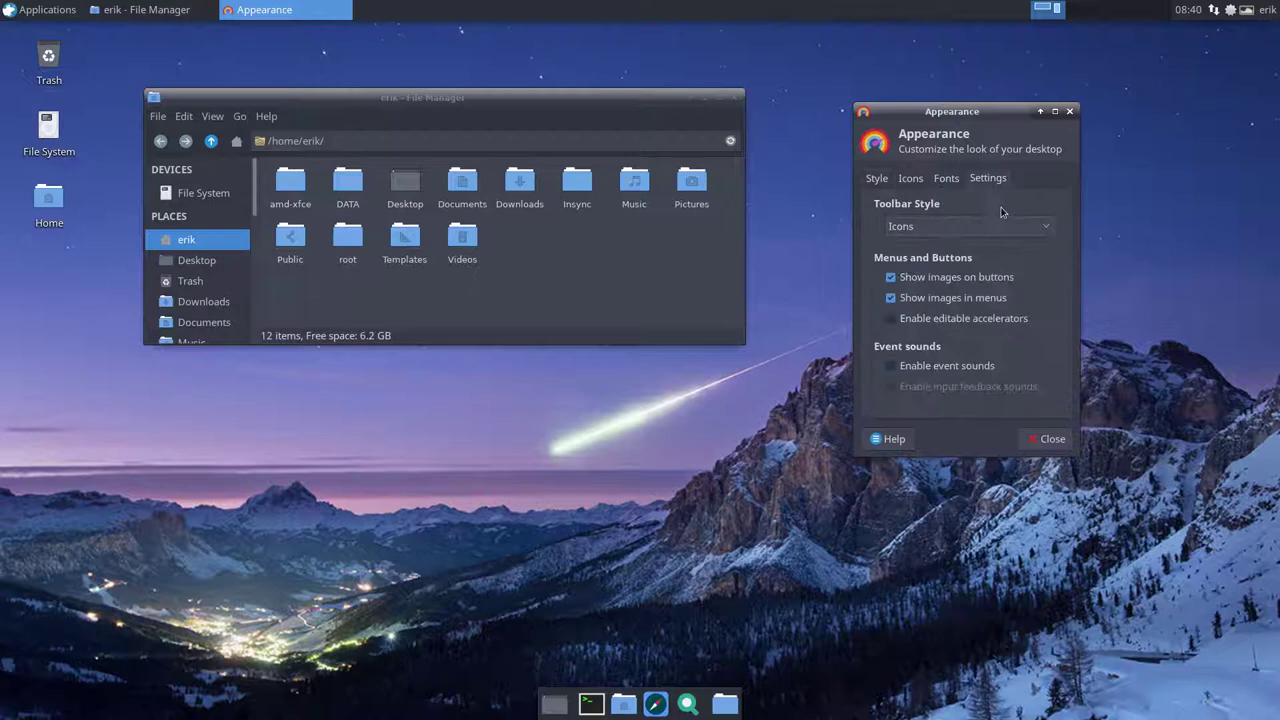
pyautogui.click(1050, 439)
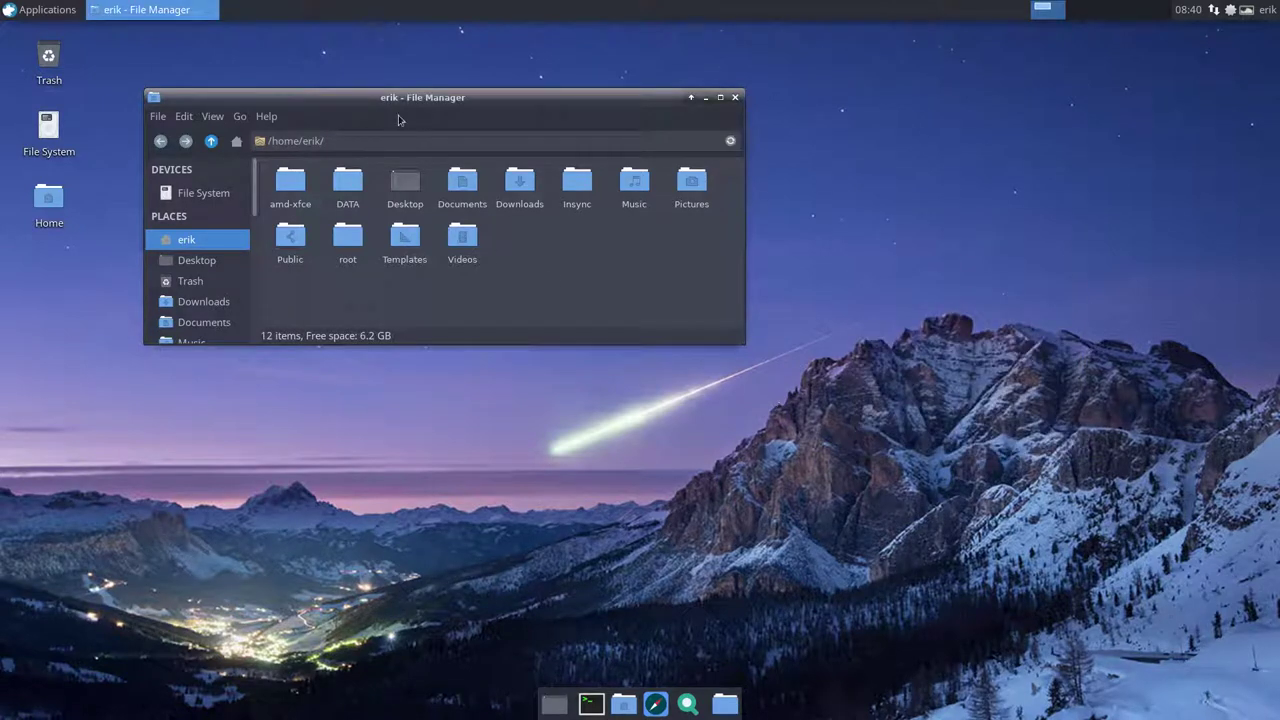
# Step: Move the file manager aside and launch Window Manager settings from the Settings menu
pyautogui.moveTo(388, 104); pyautogui.dragTo(516, 137)
pyautogui.click(50, 12)
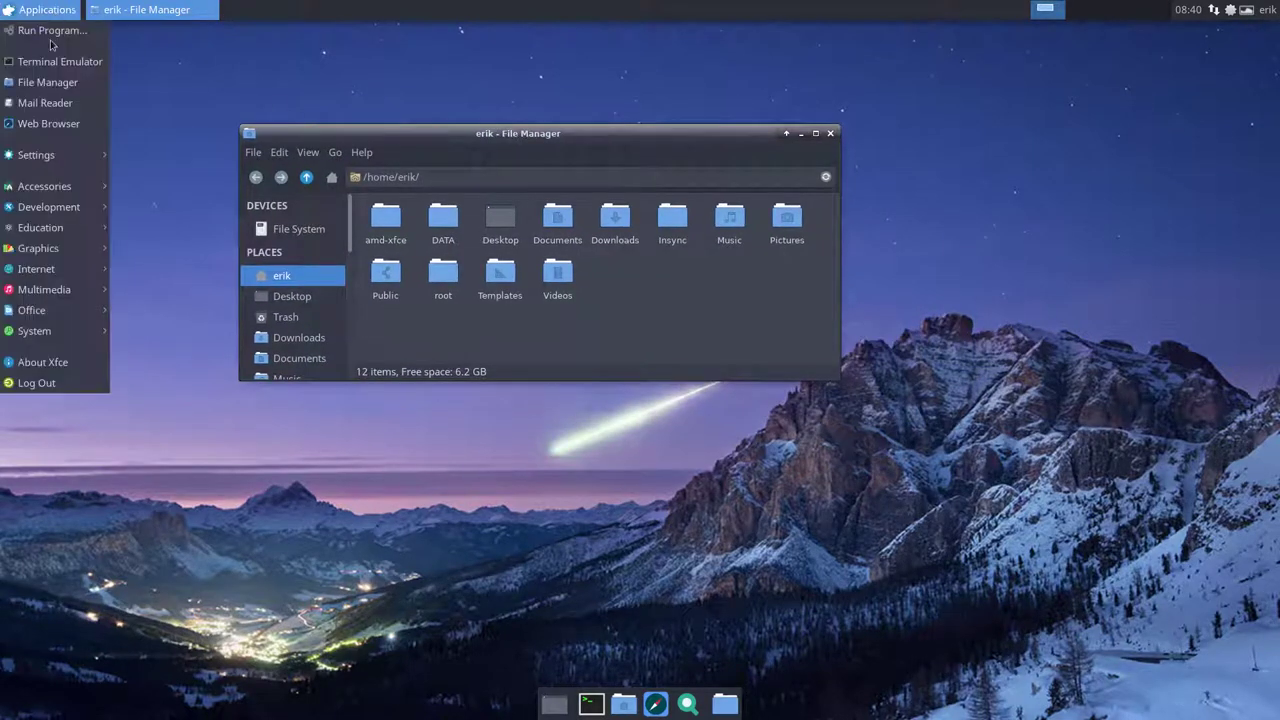
pyautogui.moveTo(65, 163)
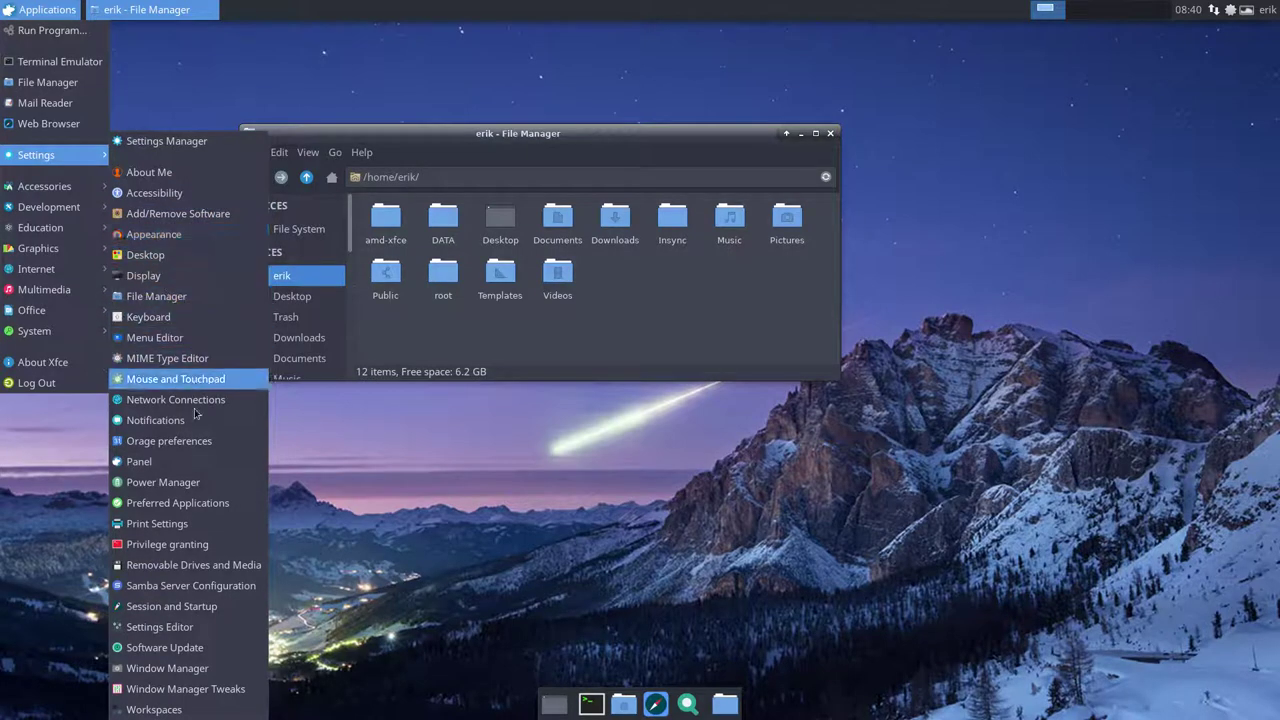
pyautogui.click(166, 668)
# Step: Preview the Arc-Casablanca and Arc-Crimson border theme variants, then Arc-Havelock
pyautogui.click(525, 400)
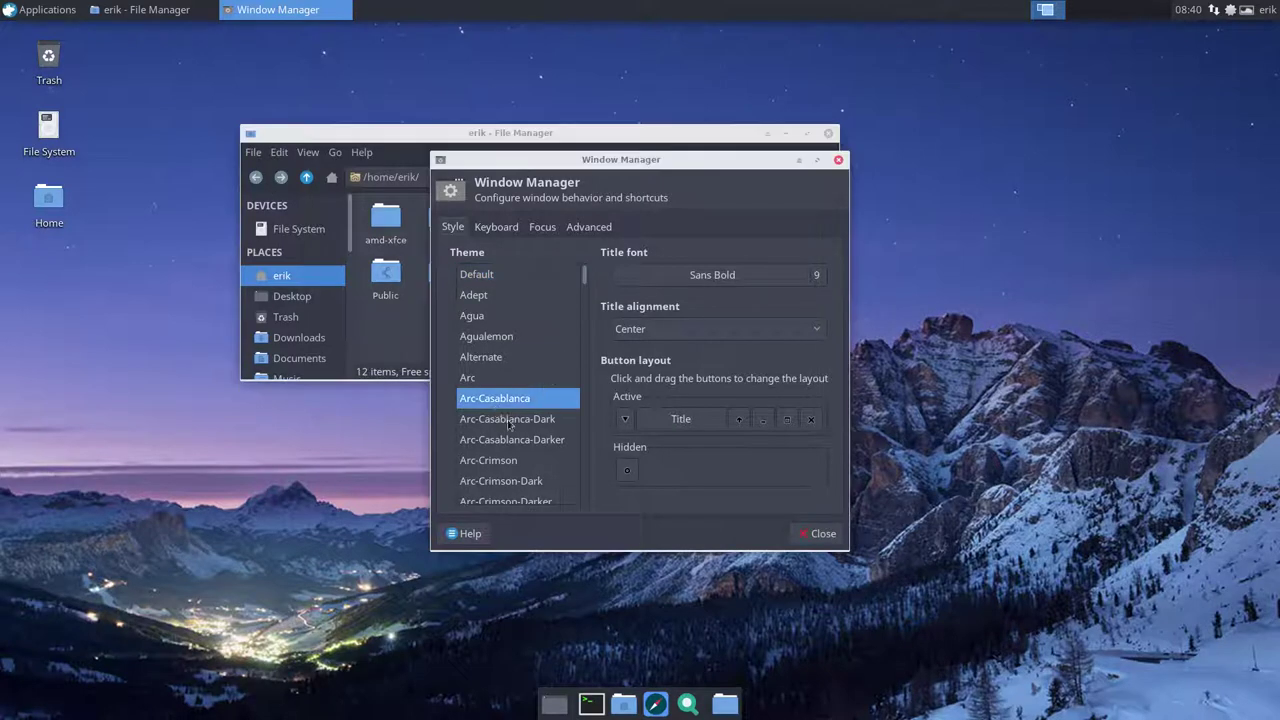
pyautogui.click(508, 419)
pyautogui.click(508, 440)
pyautogui.click(508, 460)
pyautogui.click(508, 481)
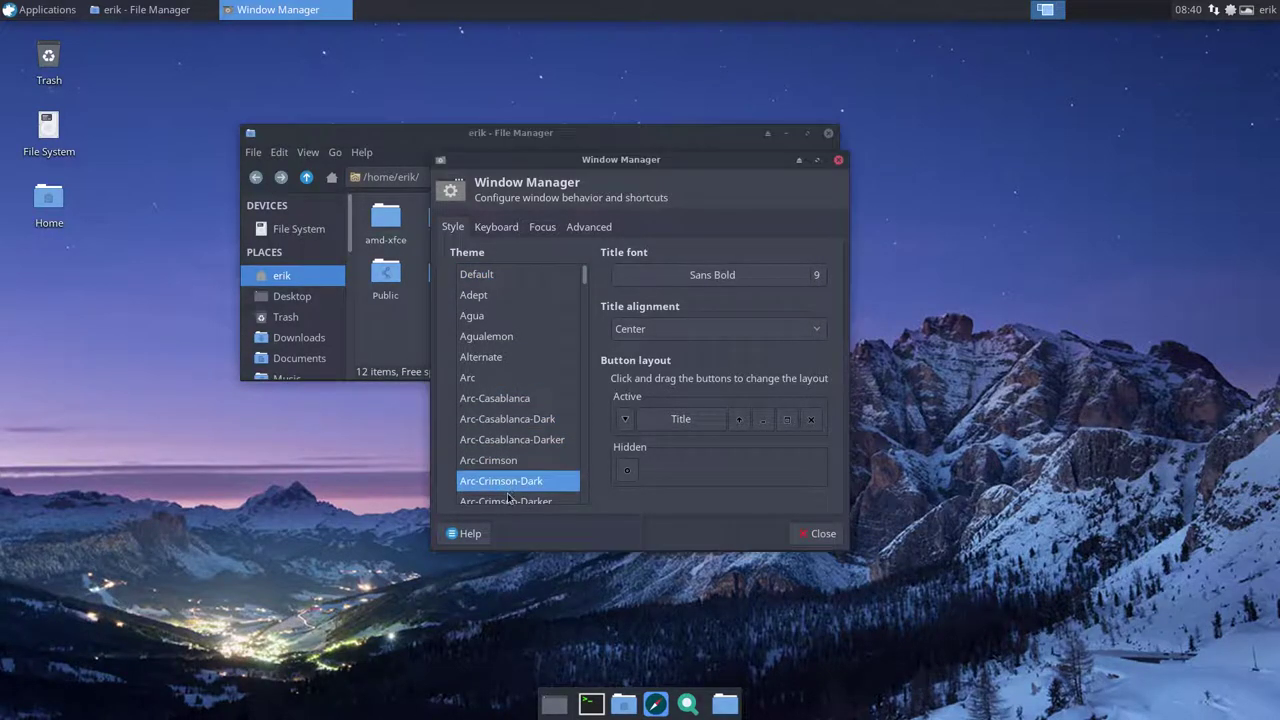
pyautogui.scroll(-5, 528, 450)
pyautogui.click(491, 405)
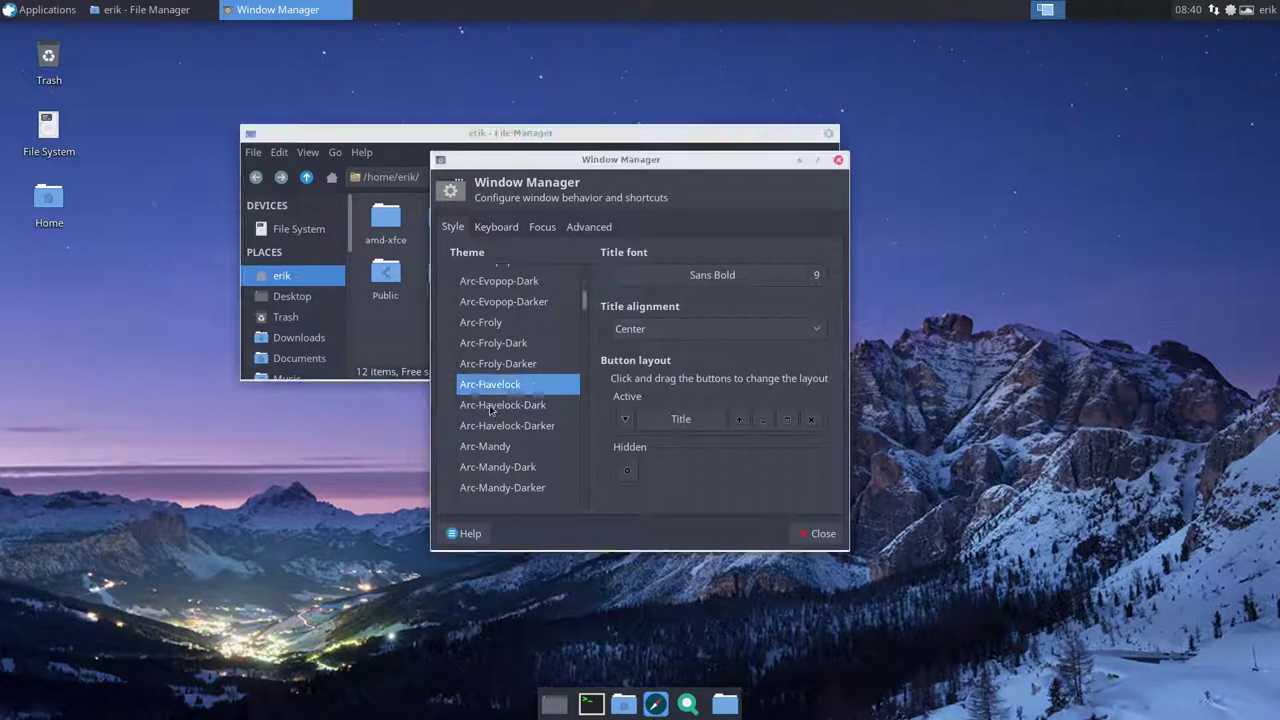
# Step: Step through neighbouring border themes such as Arc-Numix-Darker, Arc-Smoke and Arc-Numix-Dark
pyautogui.press('Up')
pyautogui.press('Up')
pyautogui.press('Up')
pyautogui.press('Up')
pyautogui.press('Down')
pyautogui.press('Down')
pyautogui.press('Down')
pyautogui.press('Down')
pyautogui.press('Down')
pyautogui.press('Down')
pyautogui.press('Down')
pyautogui.press('Down')
pyautogui.press('Down')
pyautogui.press('Down')
pyautogui.press('Down')
pyautogui.press('Down')
pyautogui.press('Down')
pyautogui.press('Down')
pyautogui.press('Down')
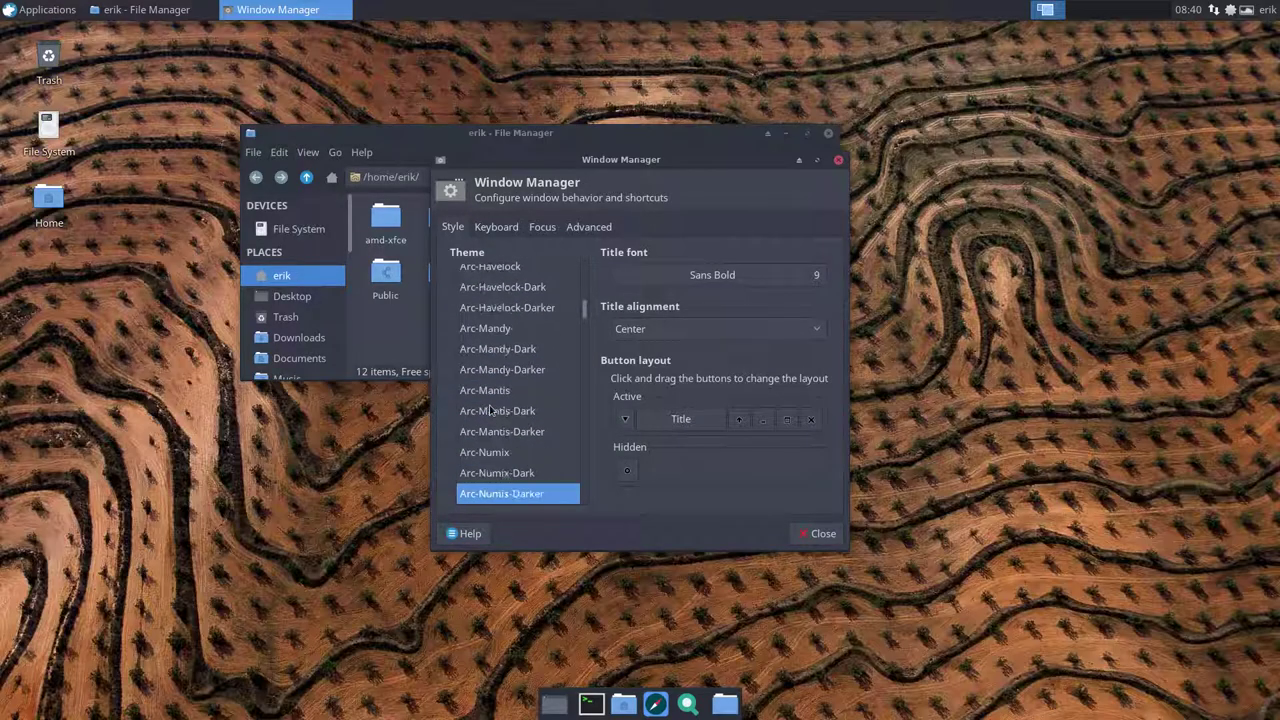
pyautogui.press('Down')
pyautogui.press('Down')
pyautogui.press('Down')
pyautogui.press('Down')
pyautogui.press('Down')
pyautogui.press('Down')
pyautogui.press('Down')
pyautogui.press('Down')
pyautogui.press('Down')
pyautogui.press('Down')
pyautogui.press('Down')
pyautogui.press('Down')
pyautogui.press('Down')
pyautogui.press('Down')
pyautogui.press('Down')
pyautogui.press('Down')
pyautogui.press('Down')
pyautogui.press('Down')
pyautogui.press('Down')
pyautogui.press('Down')
pyautogui.press('Up')
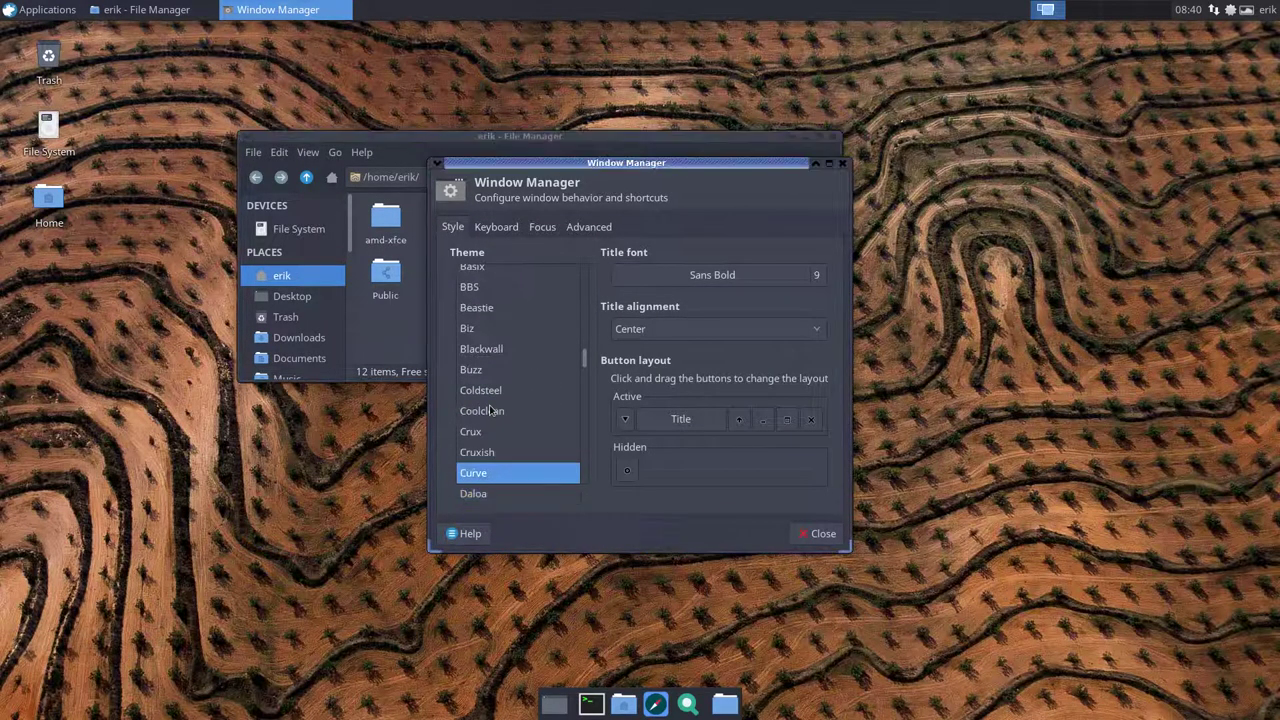
pyautogui.press('Up')
pyautogui.press('Up')
pyautogui.press('Up')
pyautogui.press('Up')
pyautogui.press('Up')
pyautogui.press('Down')
pyautogui.press('Down')
pyautogui.press('Down')
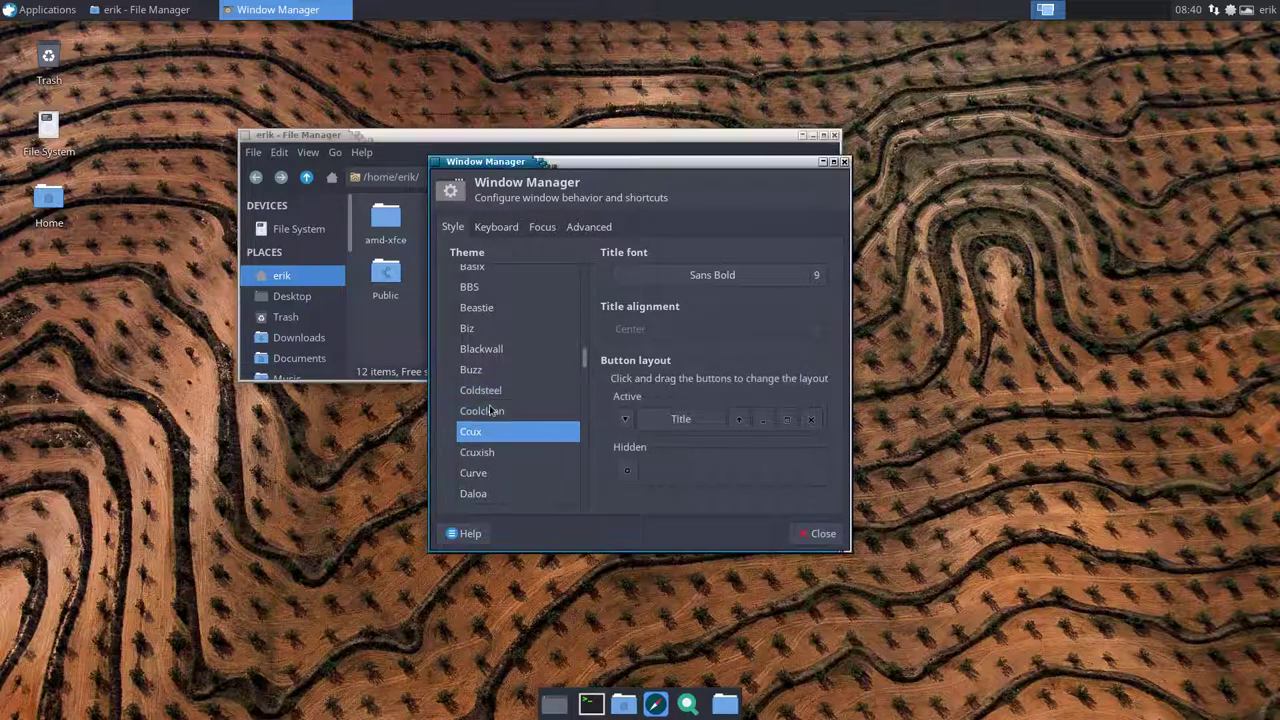
pyautogui.press('Down')
pyautogui.press('Up')
pyautogui.press('Up')
pyautogui.press('Up')
pyautogui.press('Up')
pyautogui.press('Up')
pyautogui.press('Up')
pyautogui.press('Up')
pyautogui.press('Up')
pyautogui.press('Up')
pyautogui.press('Up')
pyautogui.press('Up')
pyautogui.press('Up')
pyautogui.press('Up')
pyautogui.press('Up')
pyautogui.press('Up')
pyautogui.press('Up')
pyautogui.press('Up')
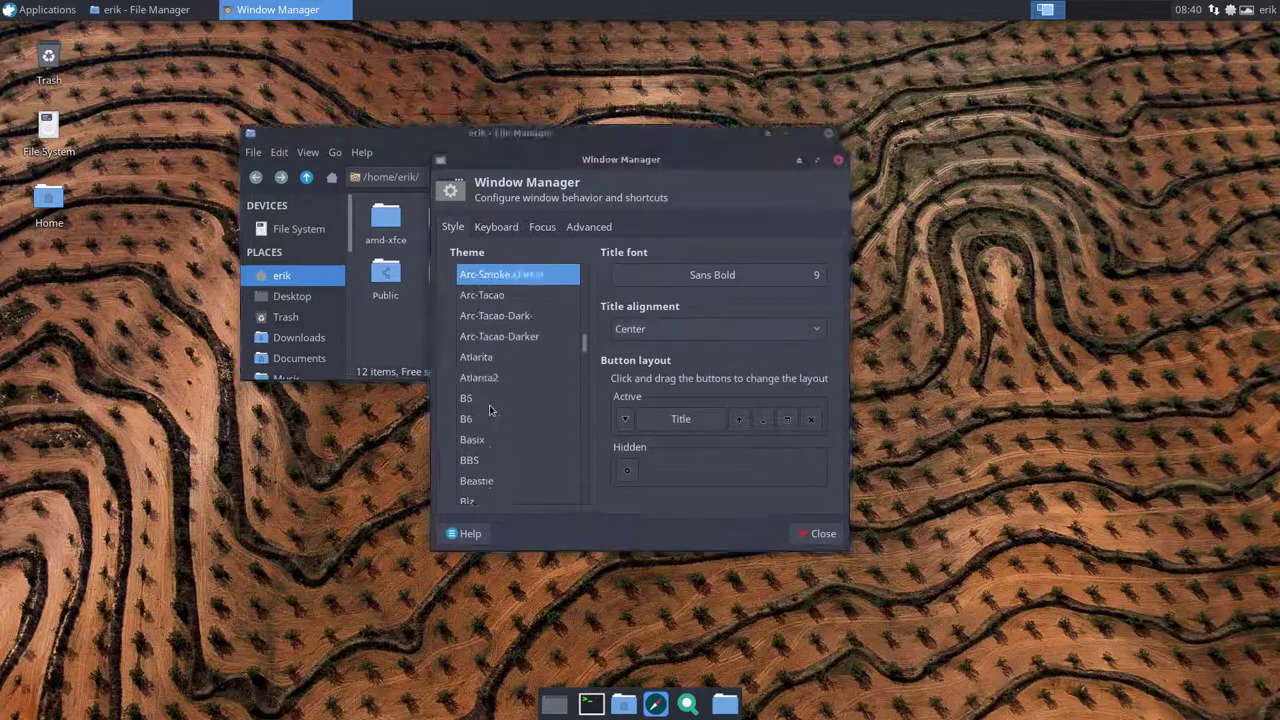
pyautogui.press('Up')
pyautogui.press('Up')
pyautogui.press('Up')
pyautogui.press('Up')
pyautogui.press('Up')
pyautogui.press('Up')
pyautogui.press('Up')
pyautogui.press('Up')
pyautogui.press('Up')
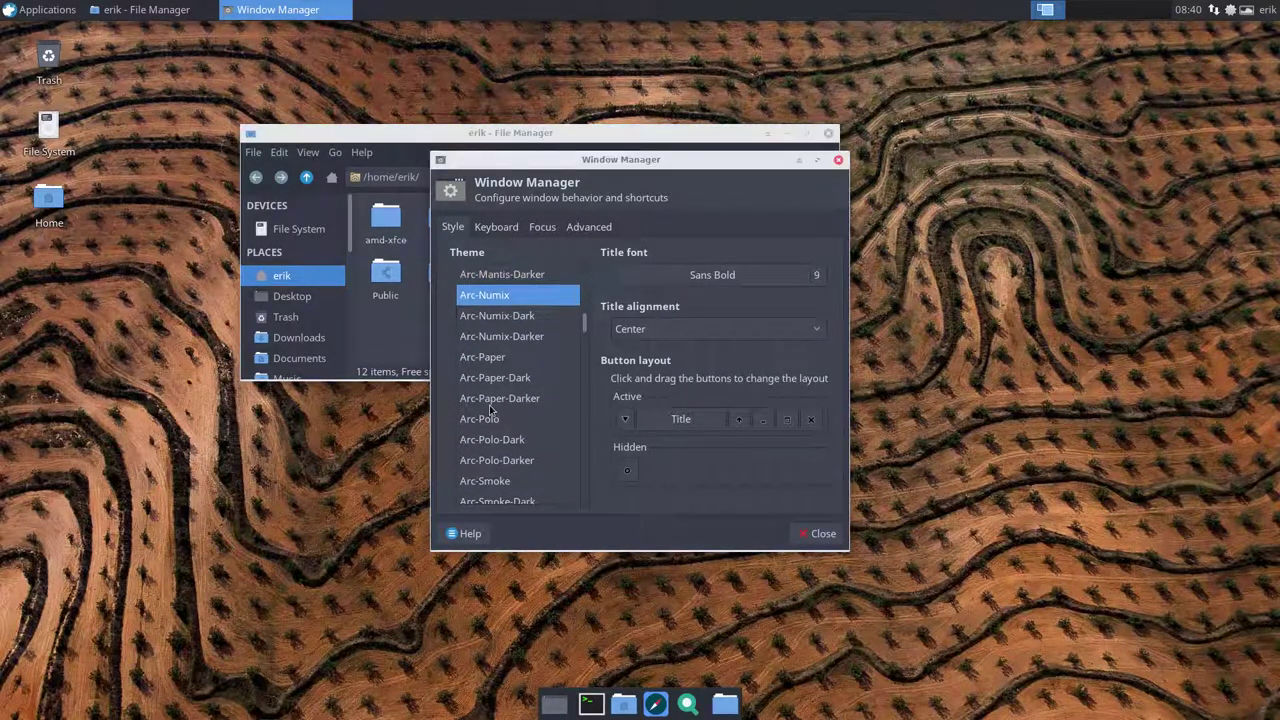
pyautogui.press('Down')
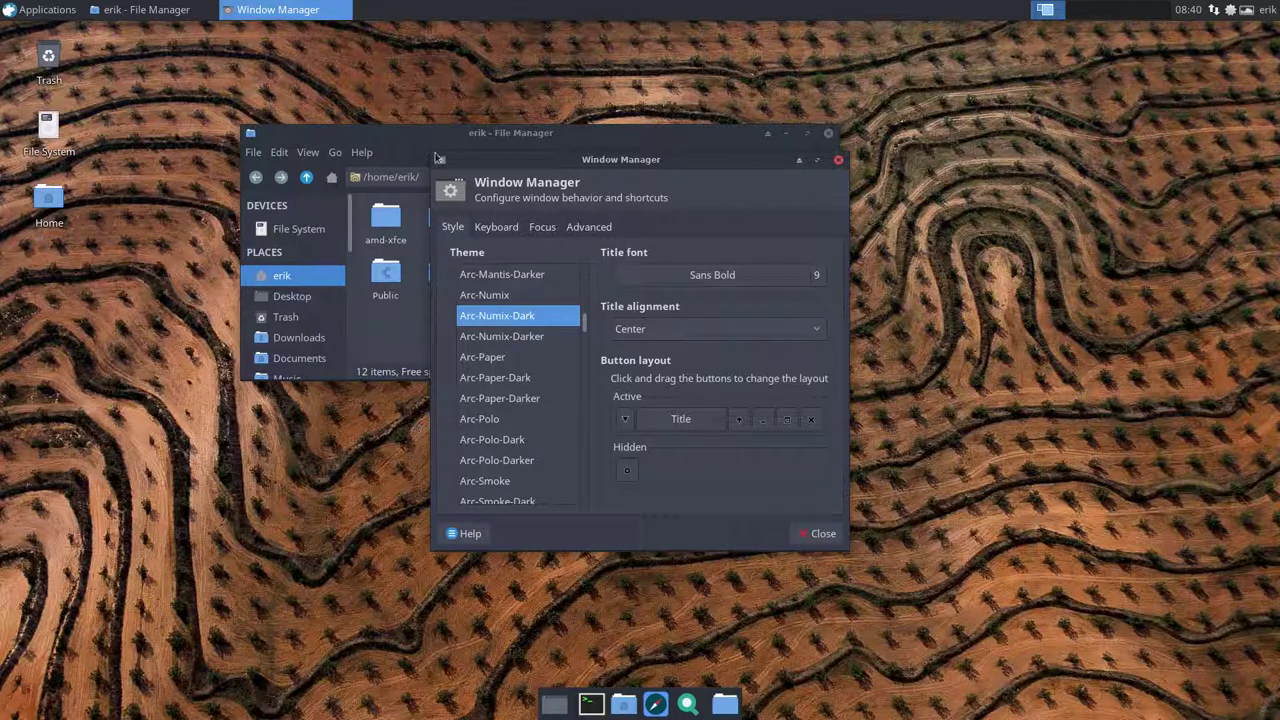
# Step: Compare the Arc-Froly variants and apply Arc-Froly-Dark as the window border theme
pyautogui.scroll(5, 505, 330)
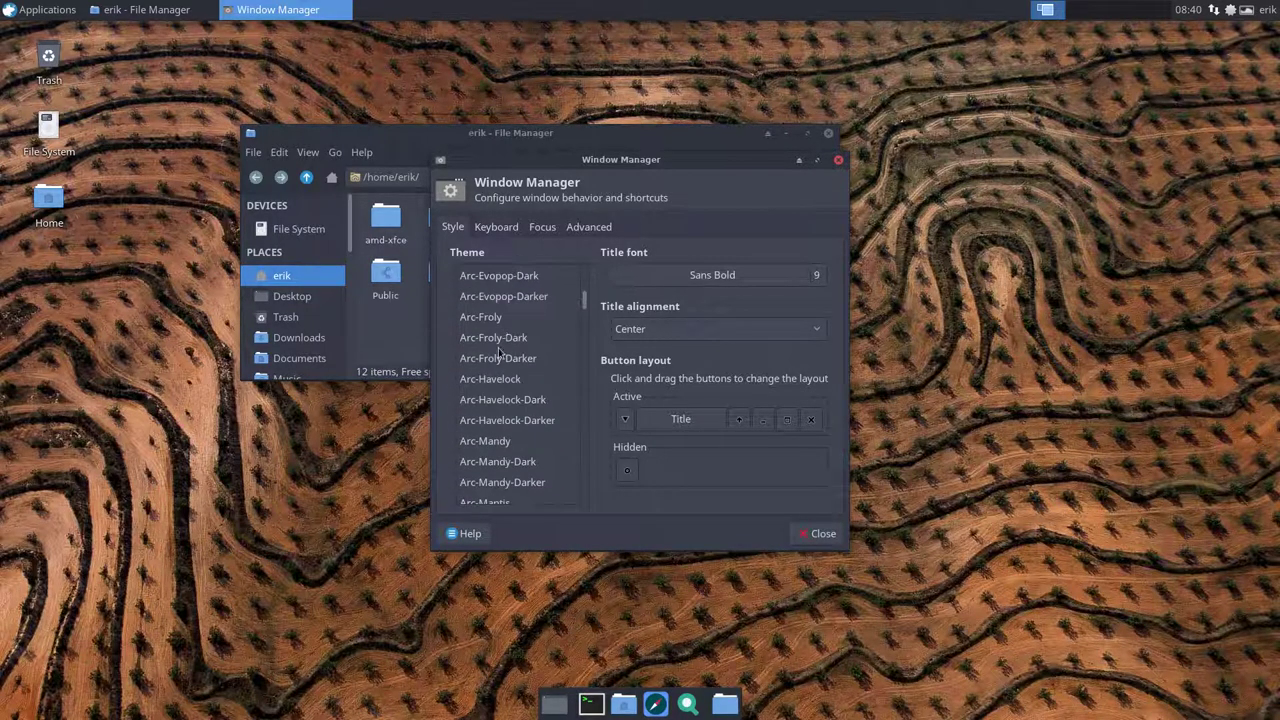
pyautogui.click(501, 342)
pyautogui.click(514, 360)
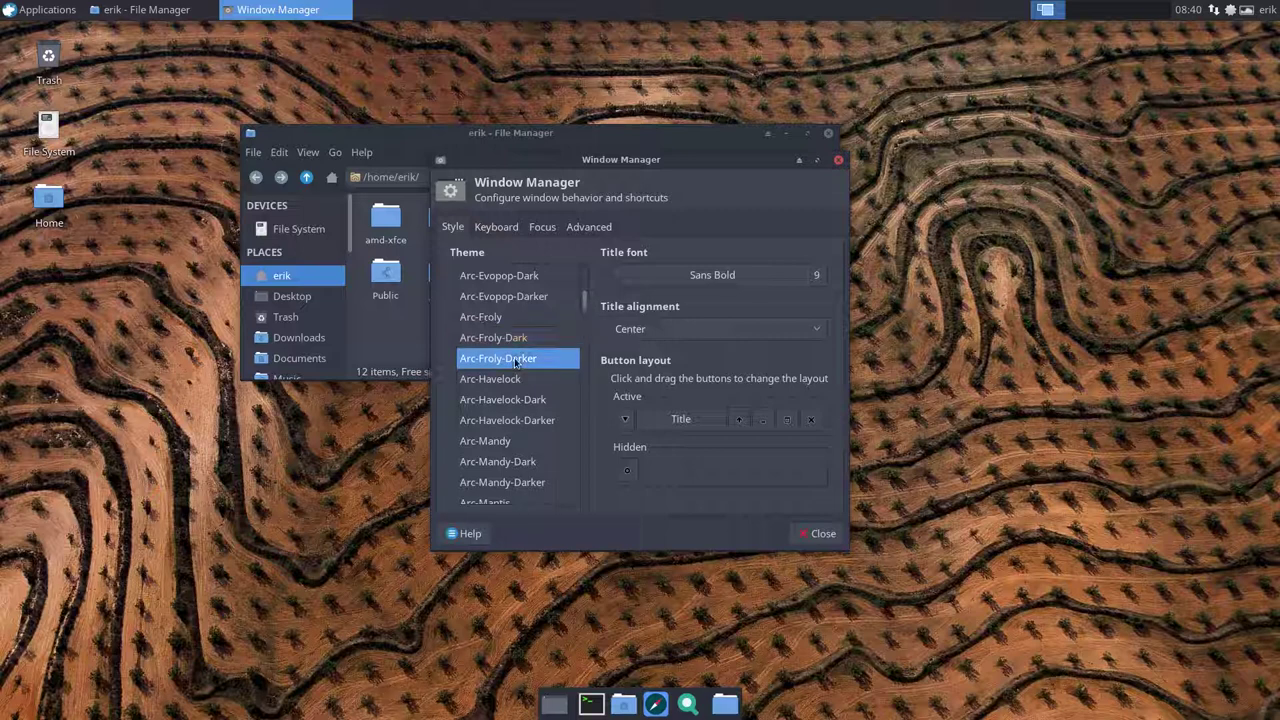
pyautogui.click(507, 319)
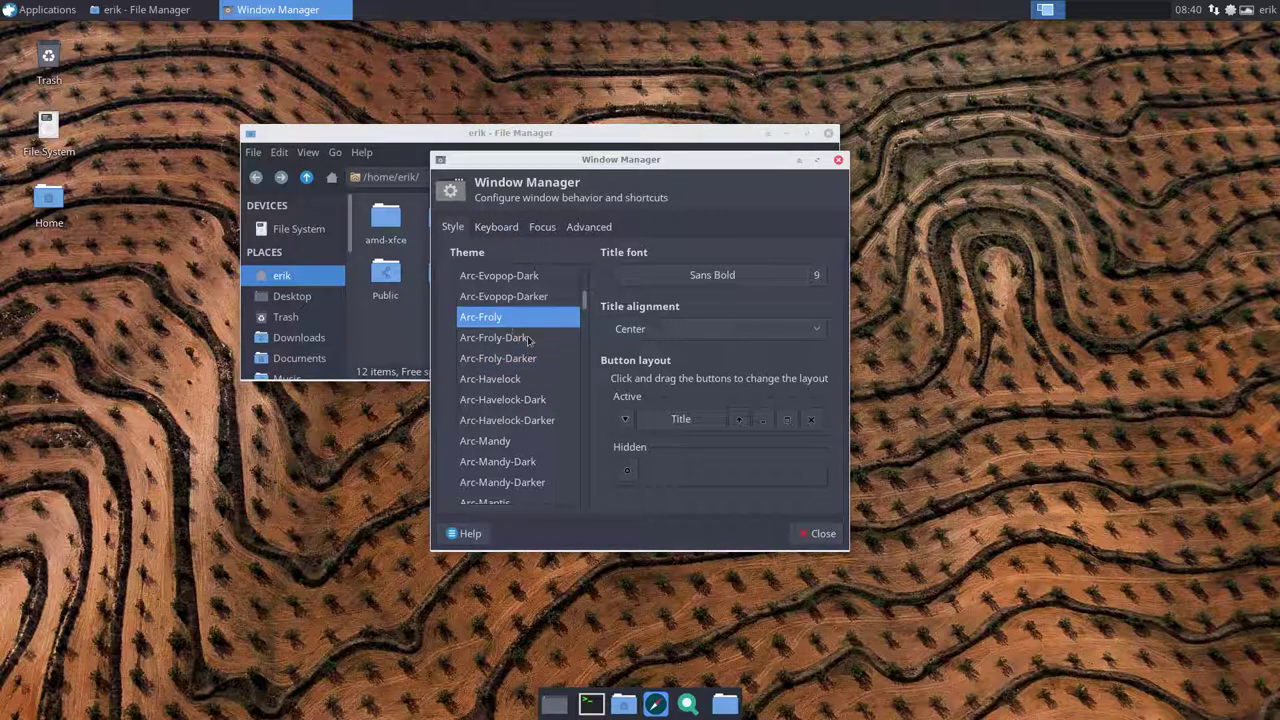
pyautogui.click(529, 339)
# Step: Set the window title font to Noto Sans at size 10
pyautogui.click(737, 275)
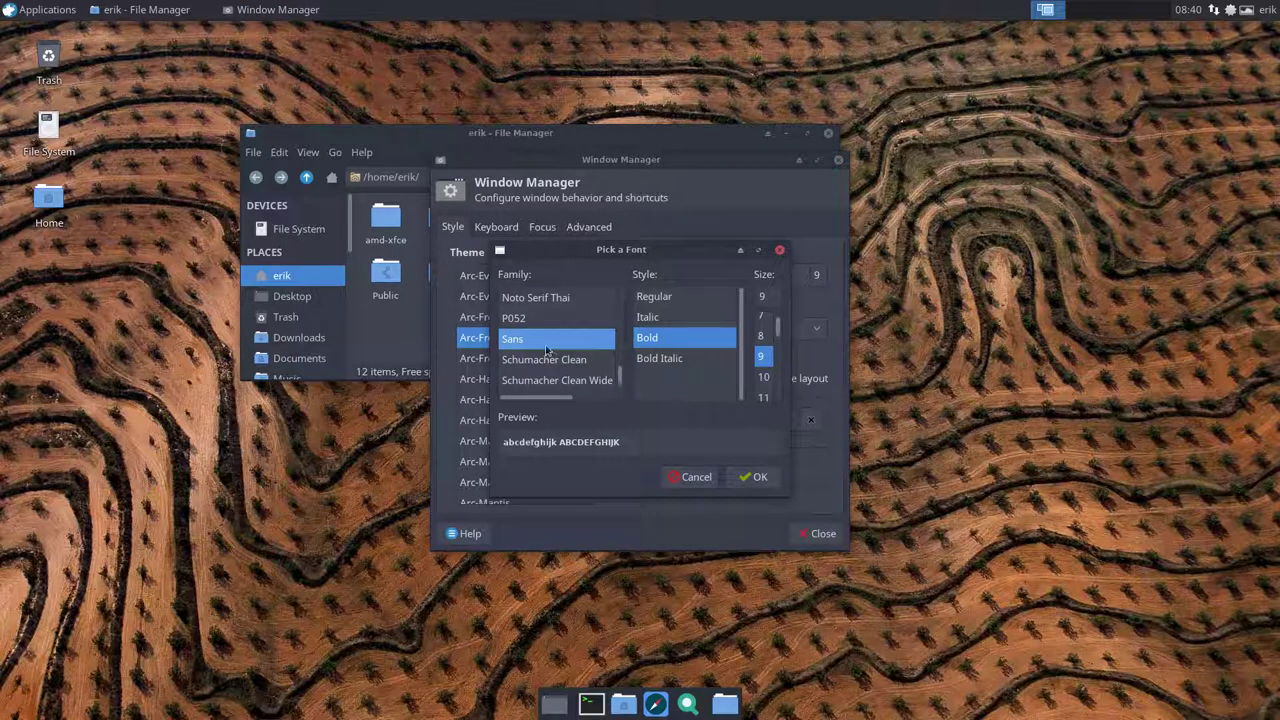
pyautogui.write('not')
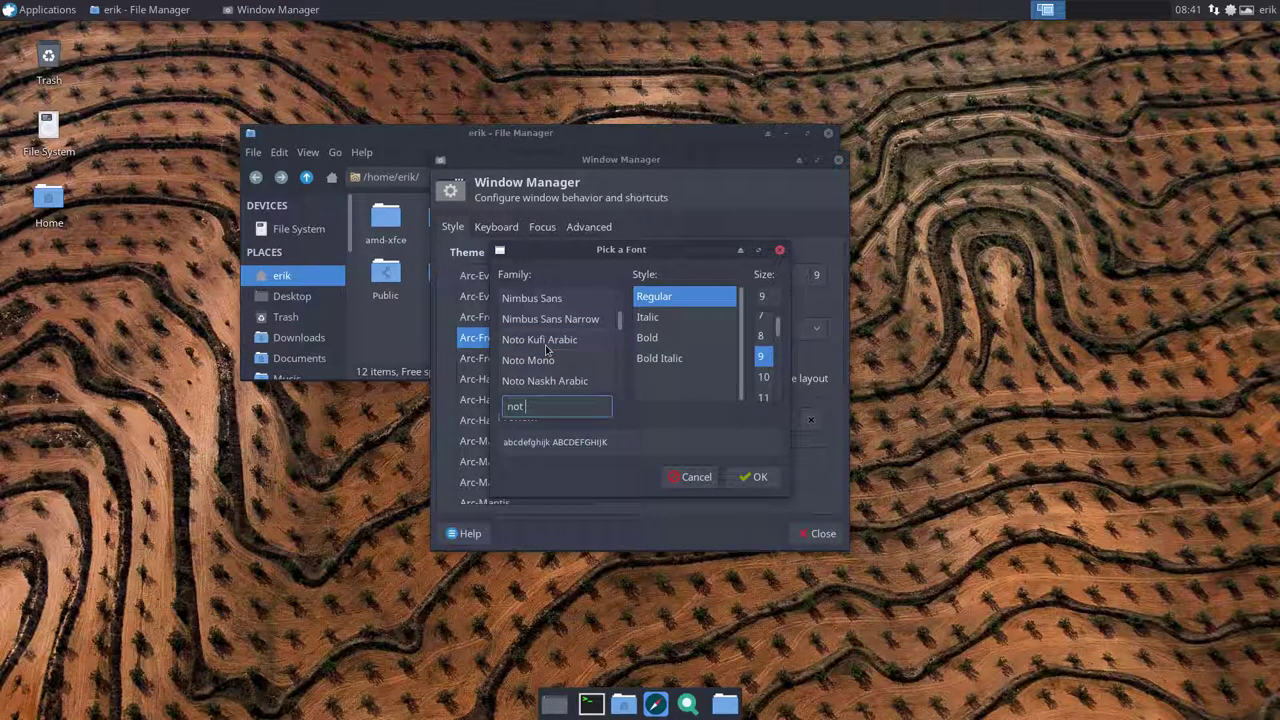
pyautogui.write('o sans')
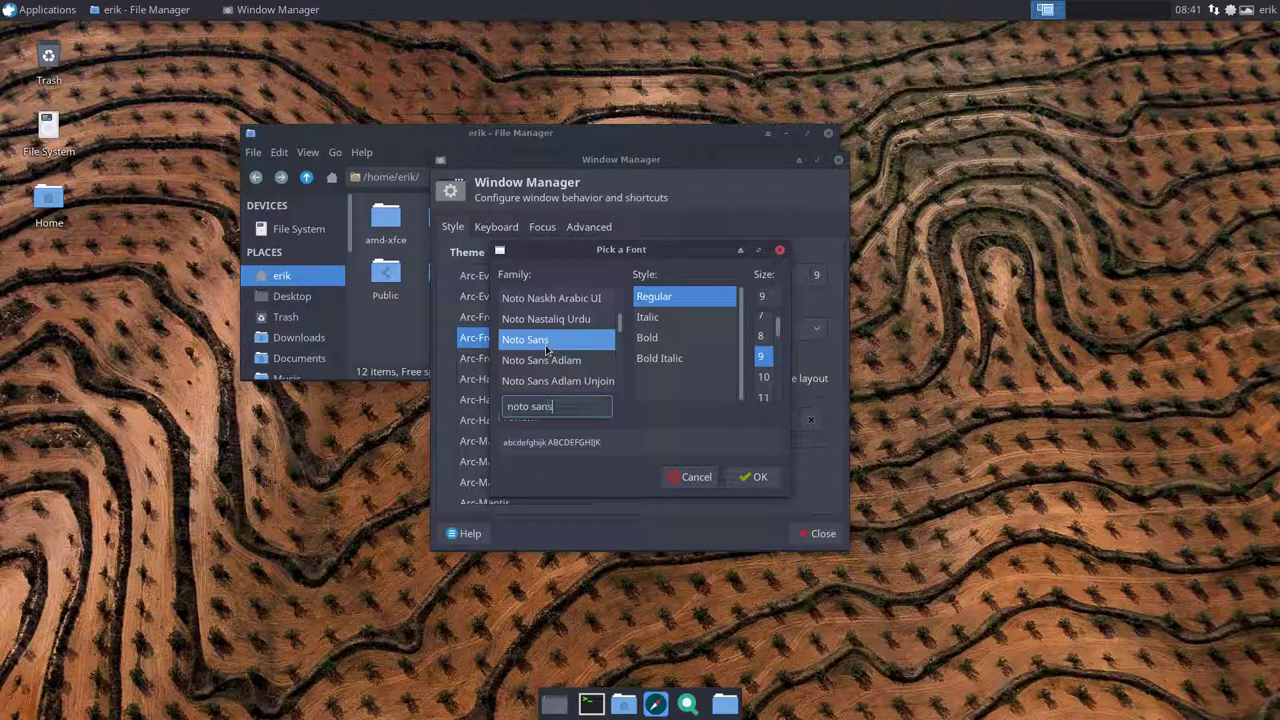
pyautogui.press('Escape')
pyautogui.click(763, 377)
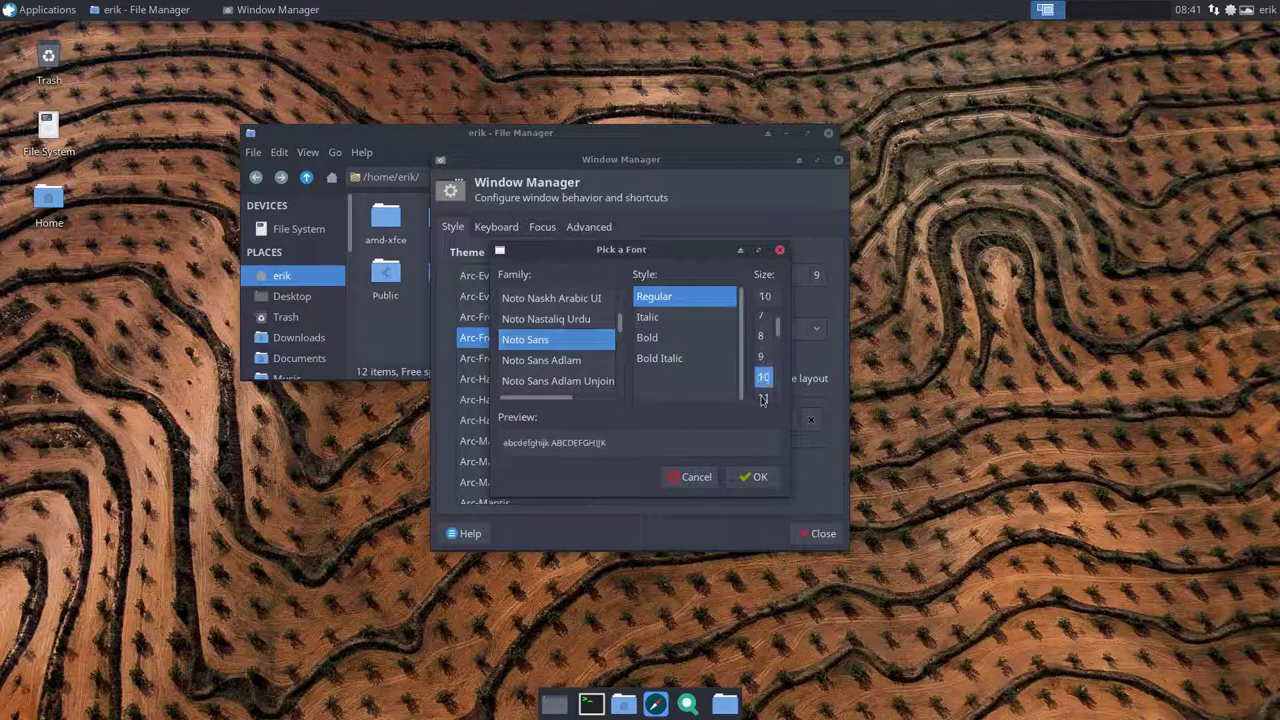
pyautogui.click(752, 478)
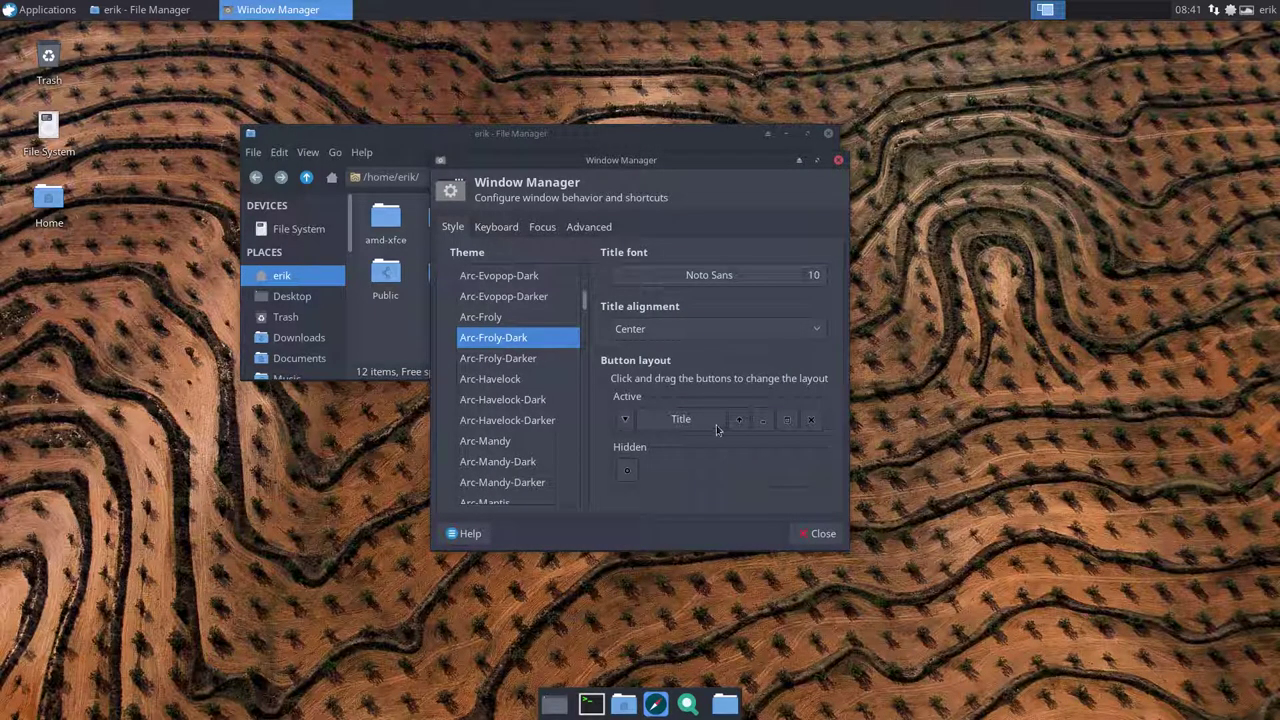
# Step: Try left and then right alignment for the window titles
pyautogui.click(816, 329)
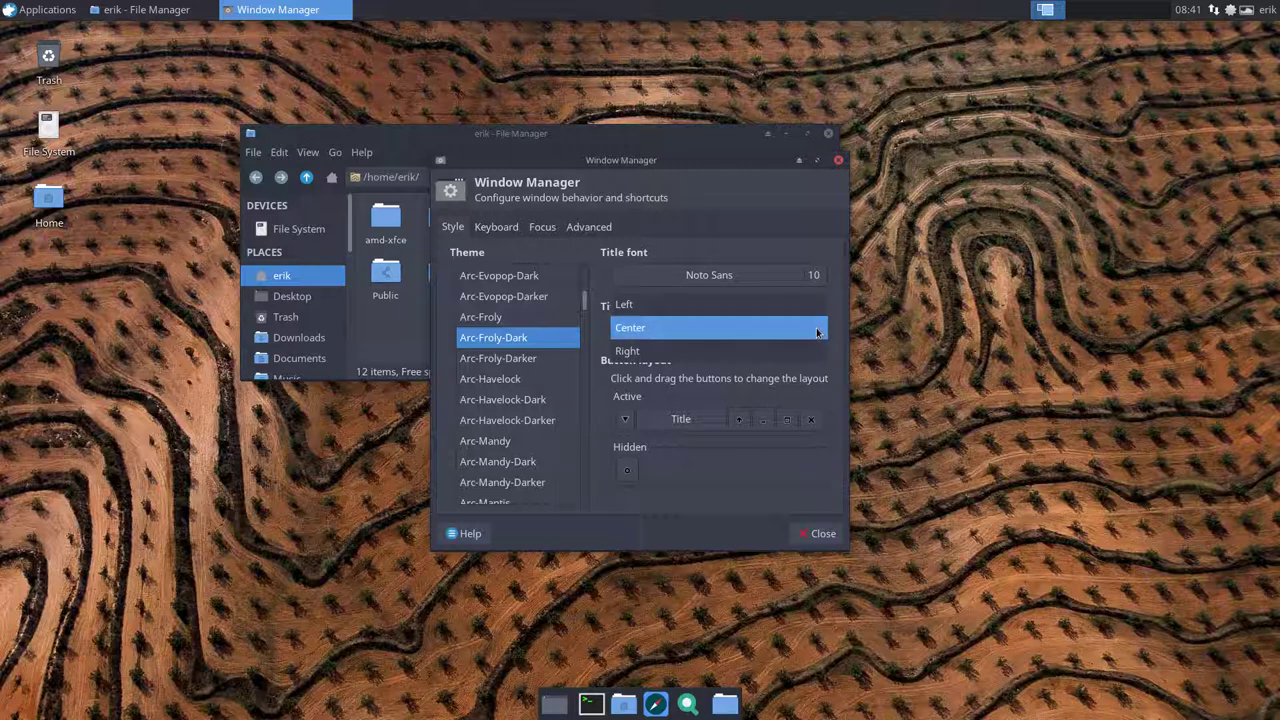
pyautogui.click(672, 304)
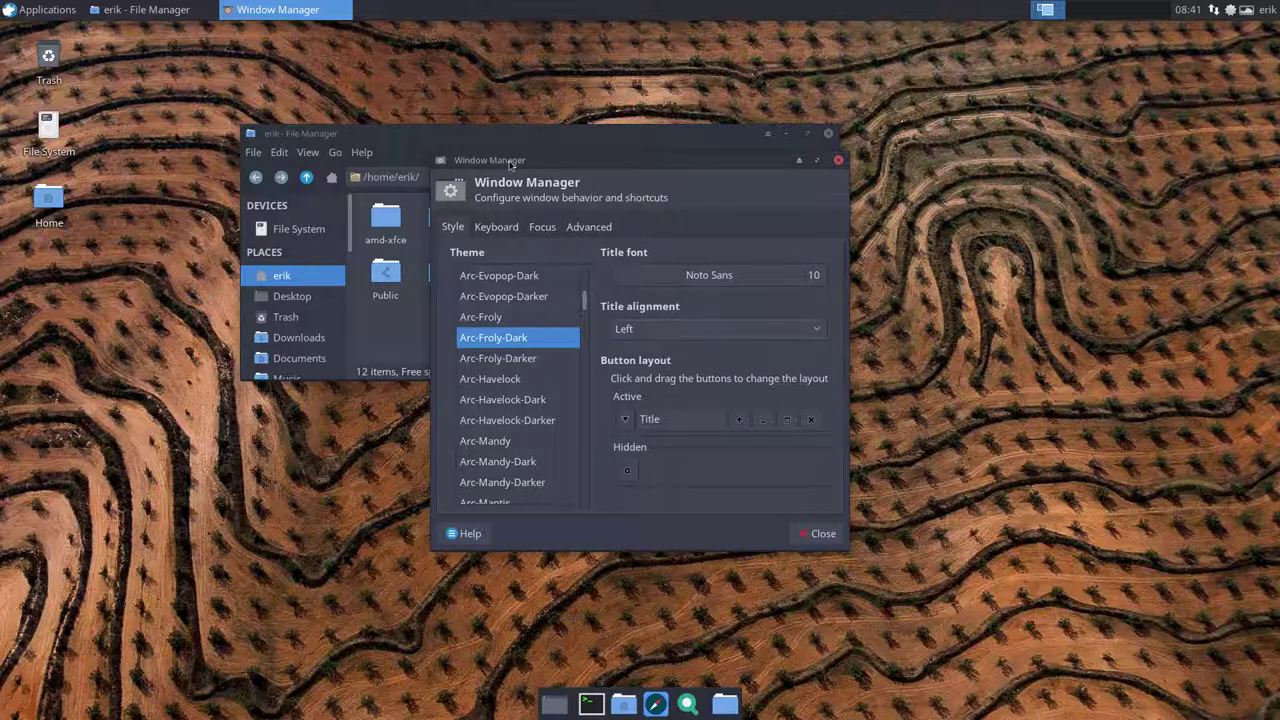
pyautogui.click(664, 329)
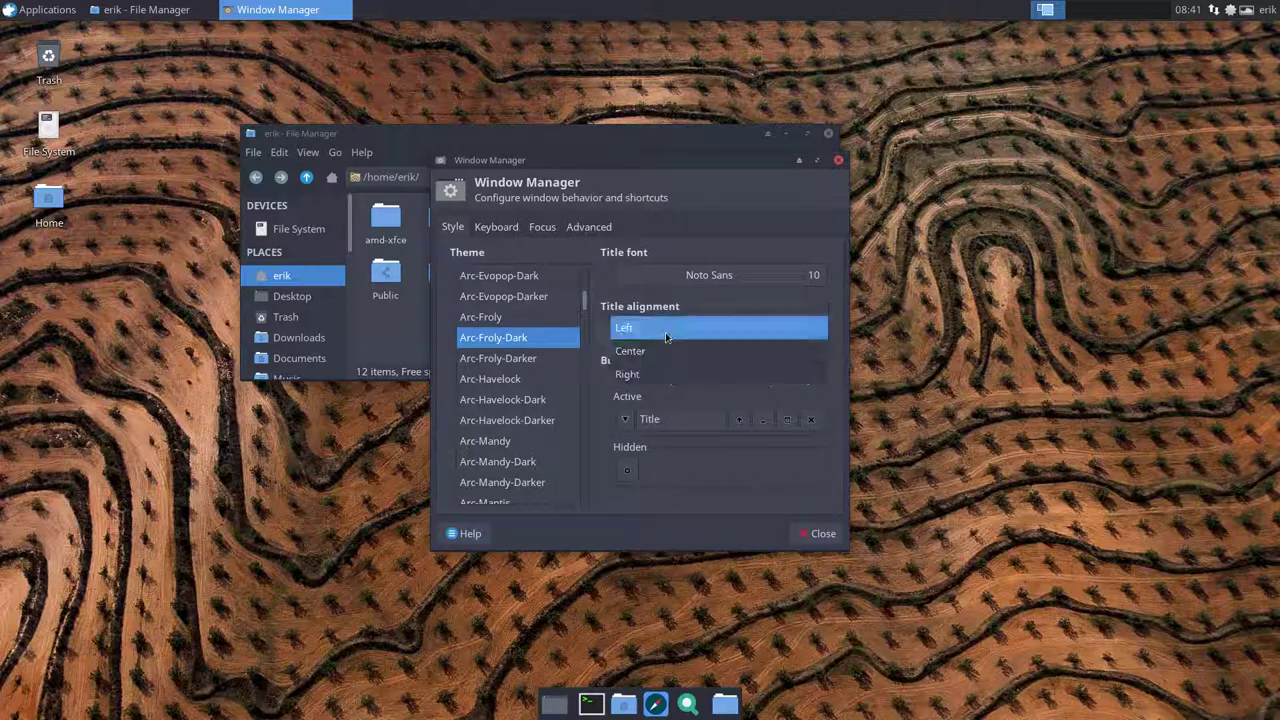
pyautogui.click(669, 372)
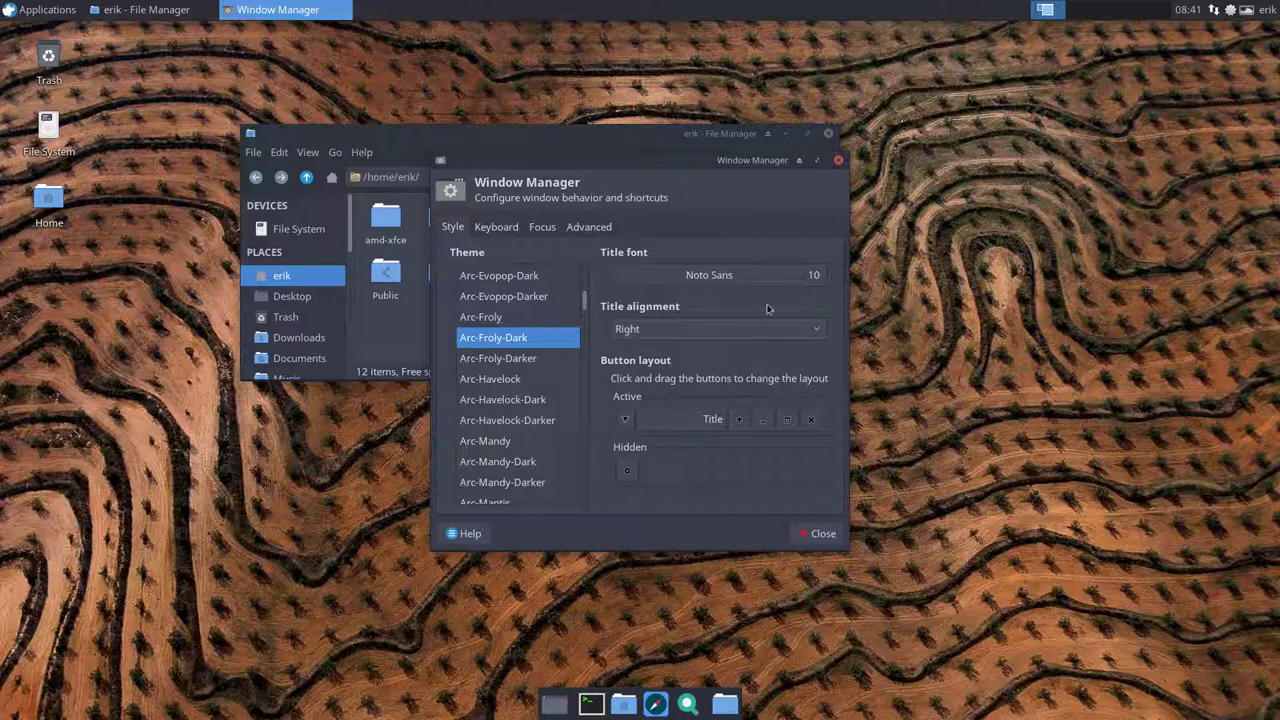
# Step: Increase the Noto Sans title font size to 11, then to 12
pyautogui.click(812, 276)
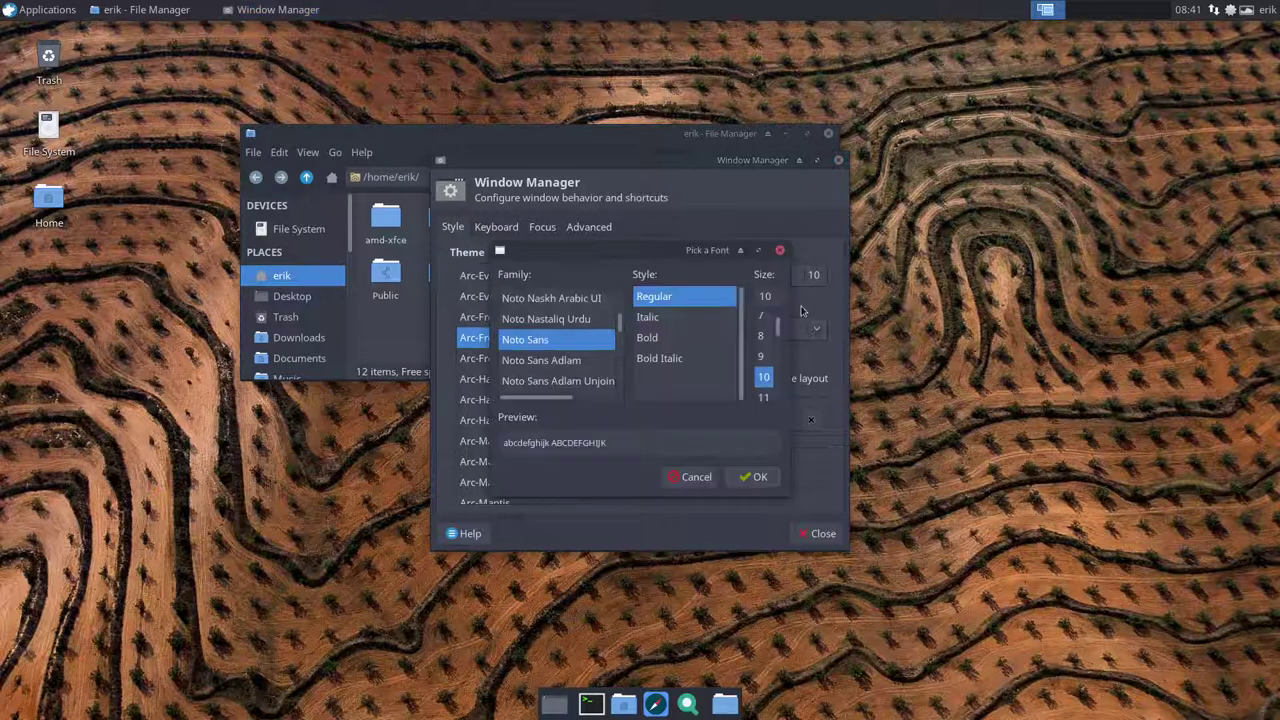
pyautogui.click(763, 391)
pyautogui.click(768, 475)
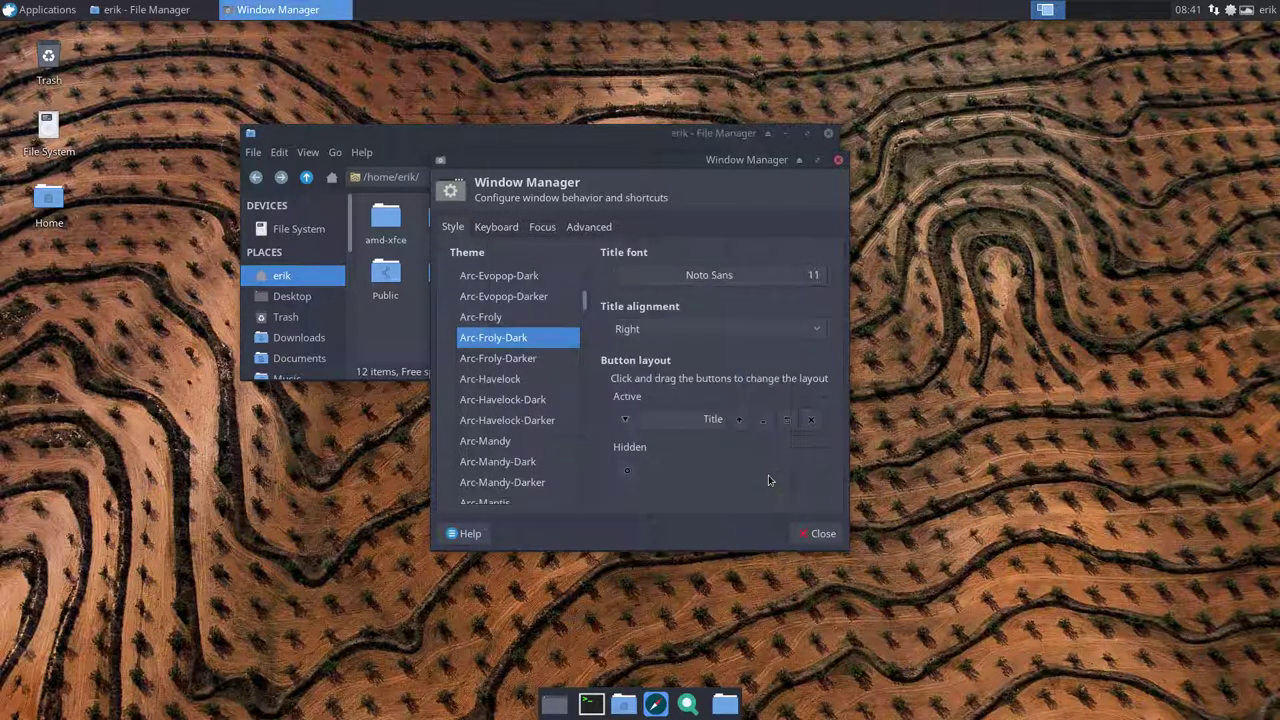
pyautogui.click(818, 277)
pyautogui.scroll(-1, 780, 340)
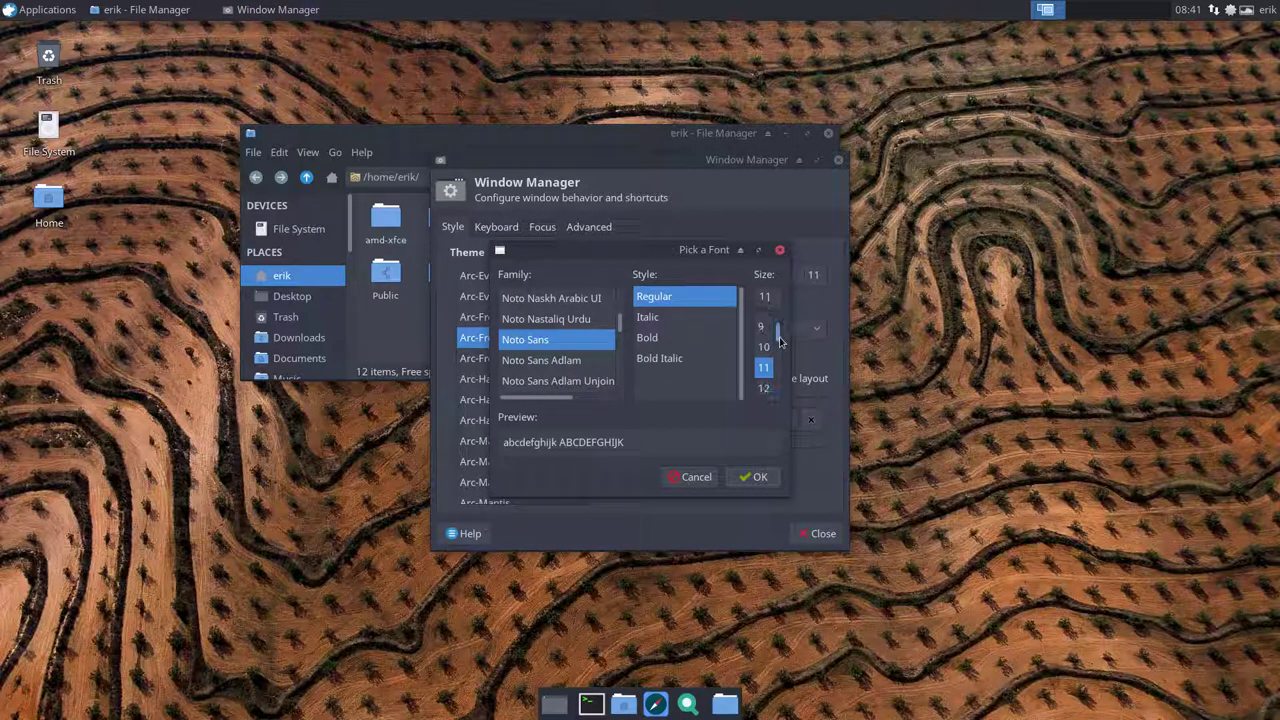
pyautogui.click(765, 380)
pyautogui.click(760, 477)
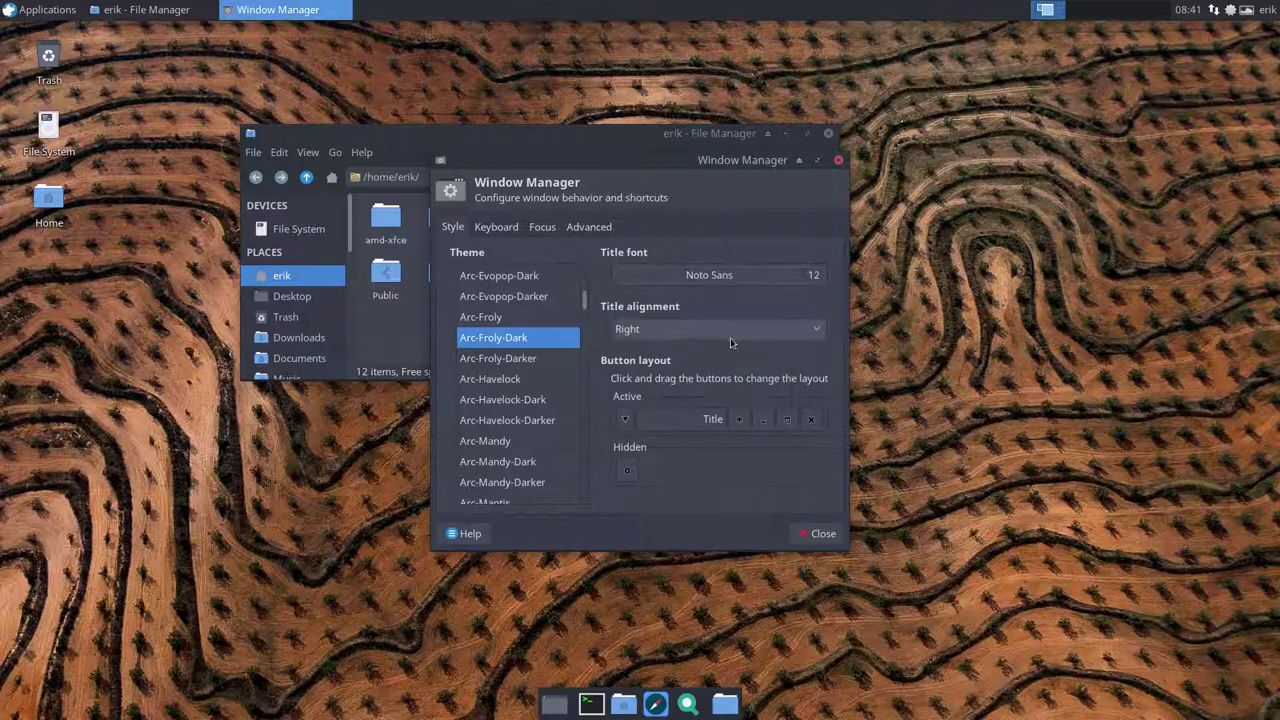
# Step: Centre the window titles, look over the Keyboard, Focus and Advanced tabs, and close
pyautogui.click(688, 331)
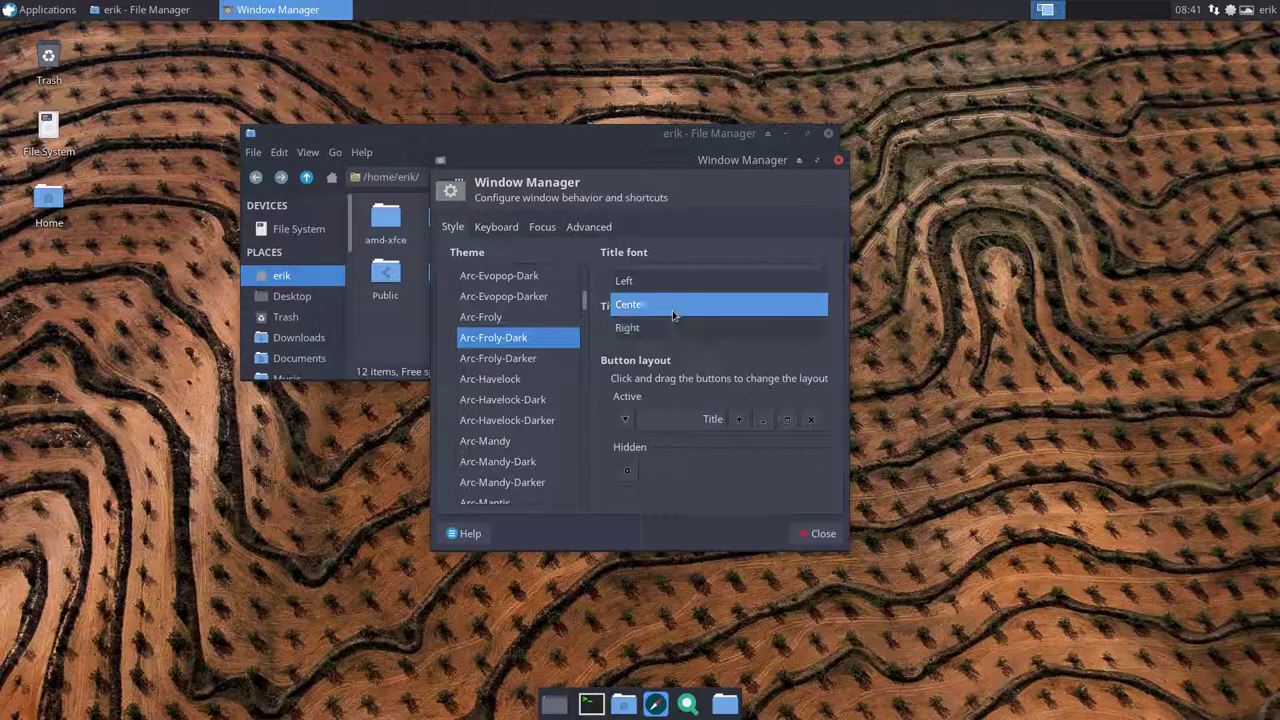
pyautogui.click(688, 302)
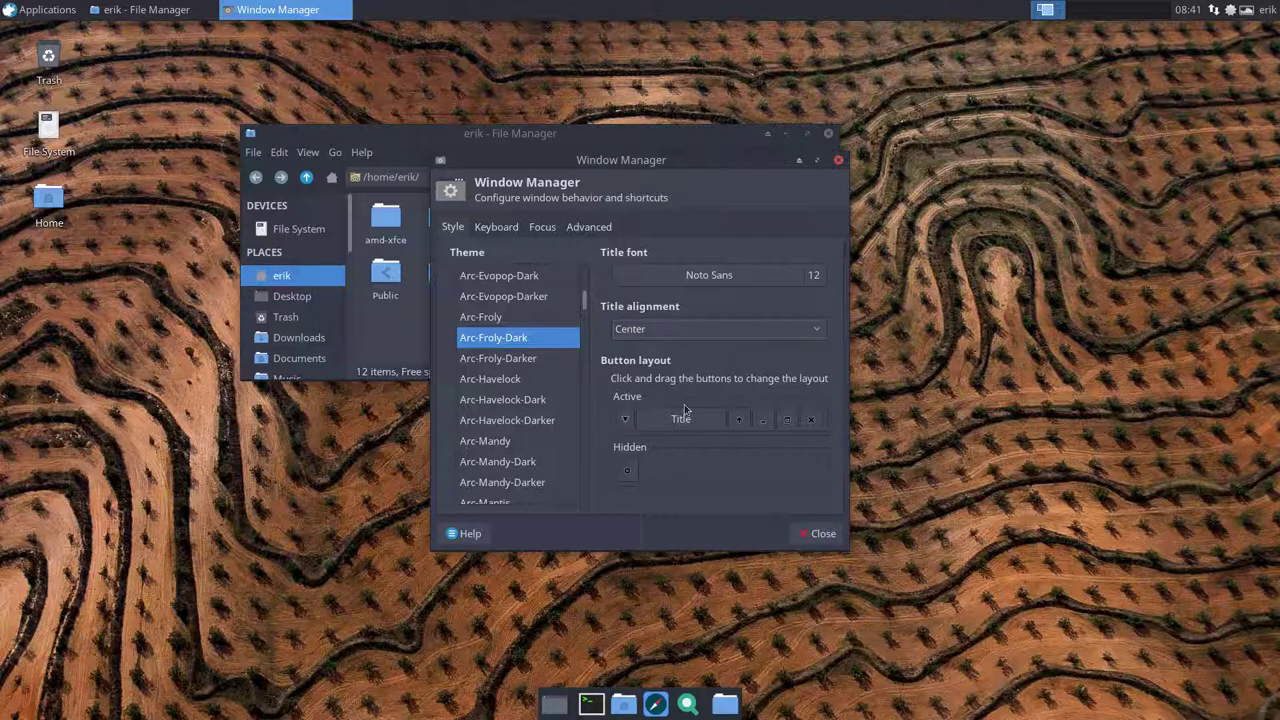
pyautogui.click(504, 230)
pyautogui.click(543, 230)
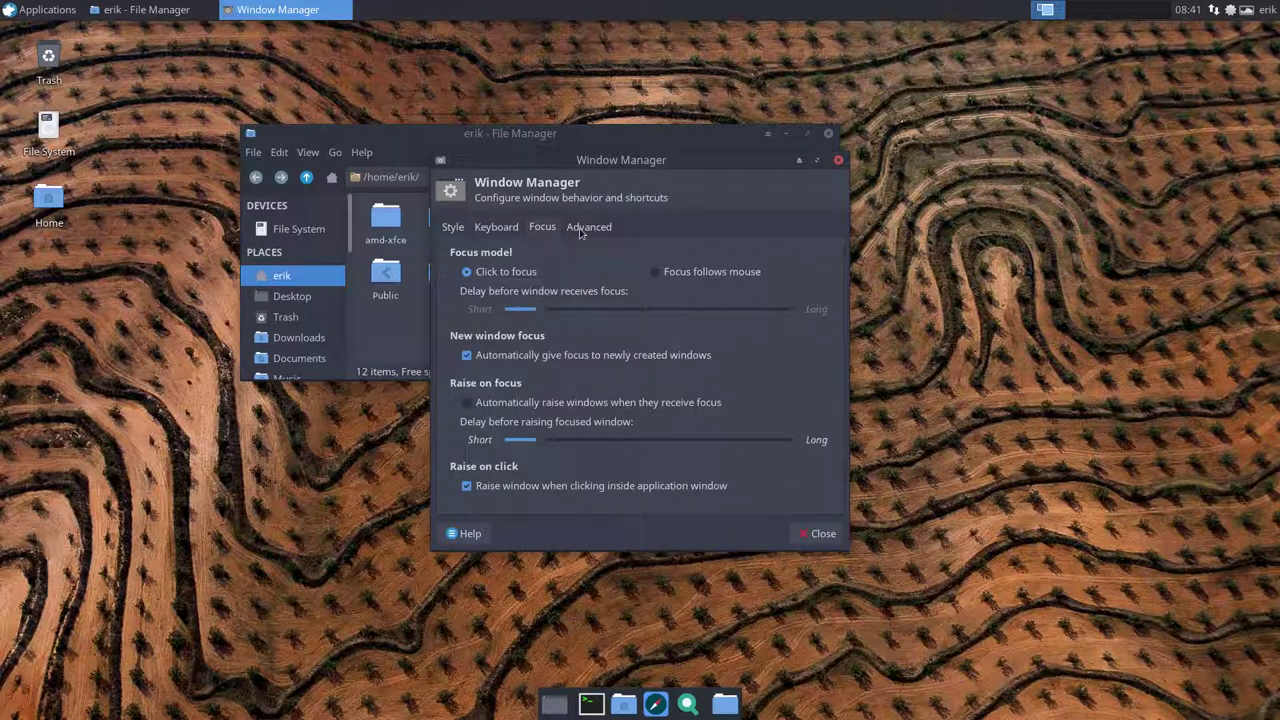
pyautogui.click(586, 230)
pyautogui.click(820, 533)
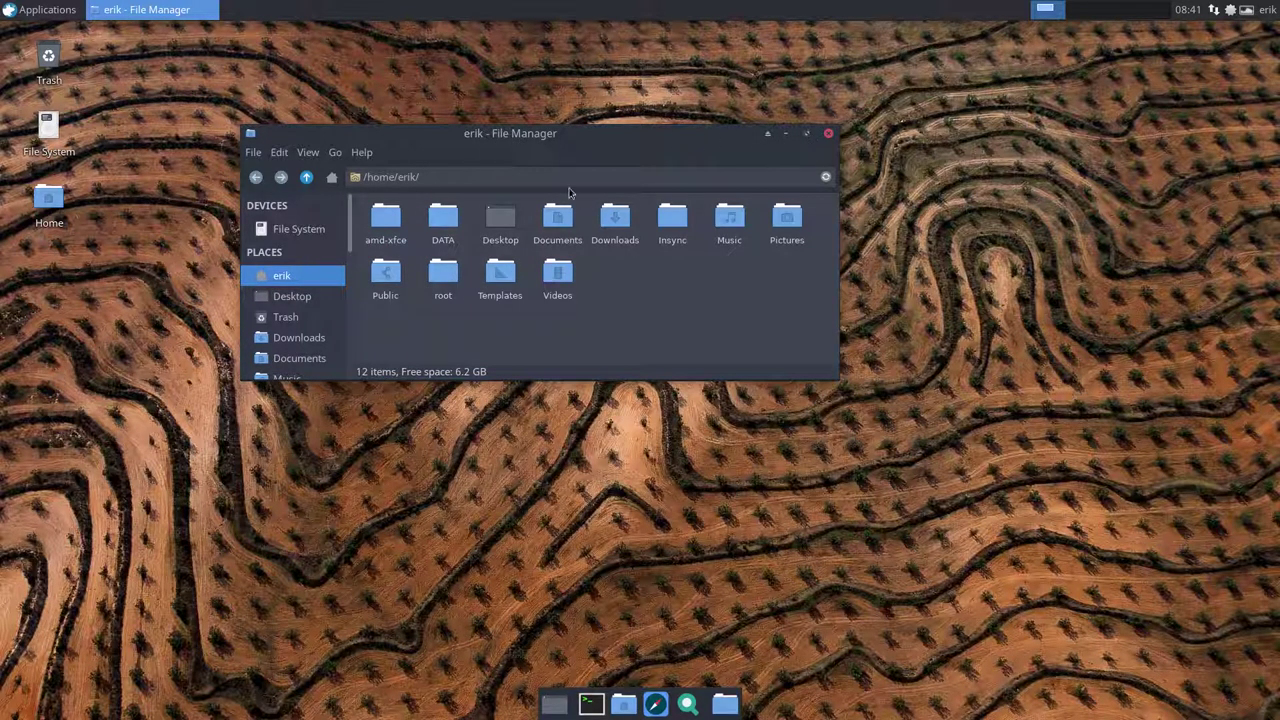
# Step: Move the file manager down and bring up Variety Preferences from its tray menu
pyautogui.moveTo(558, 135); pyautogui.dragTo(606, 212)
pyautogui.click(1247, 10)
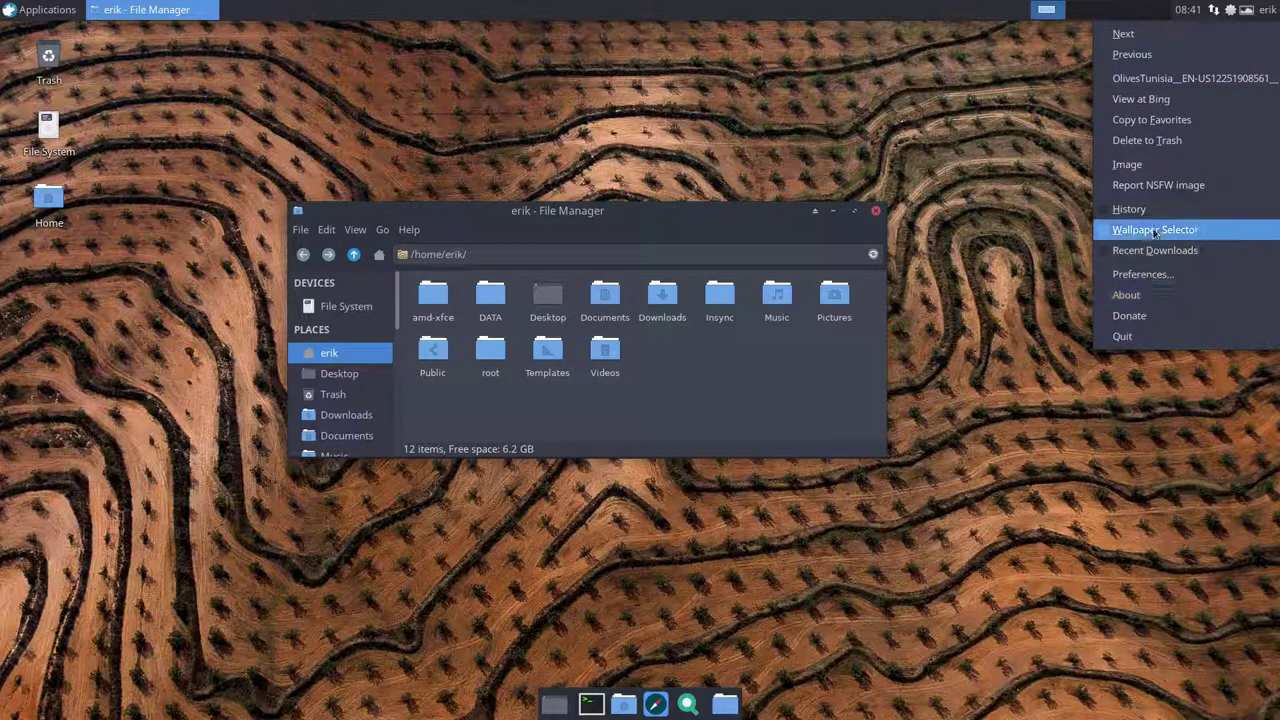
pyautogui.click(1143, 273)
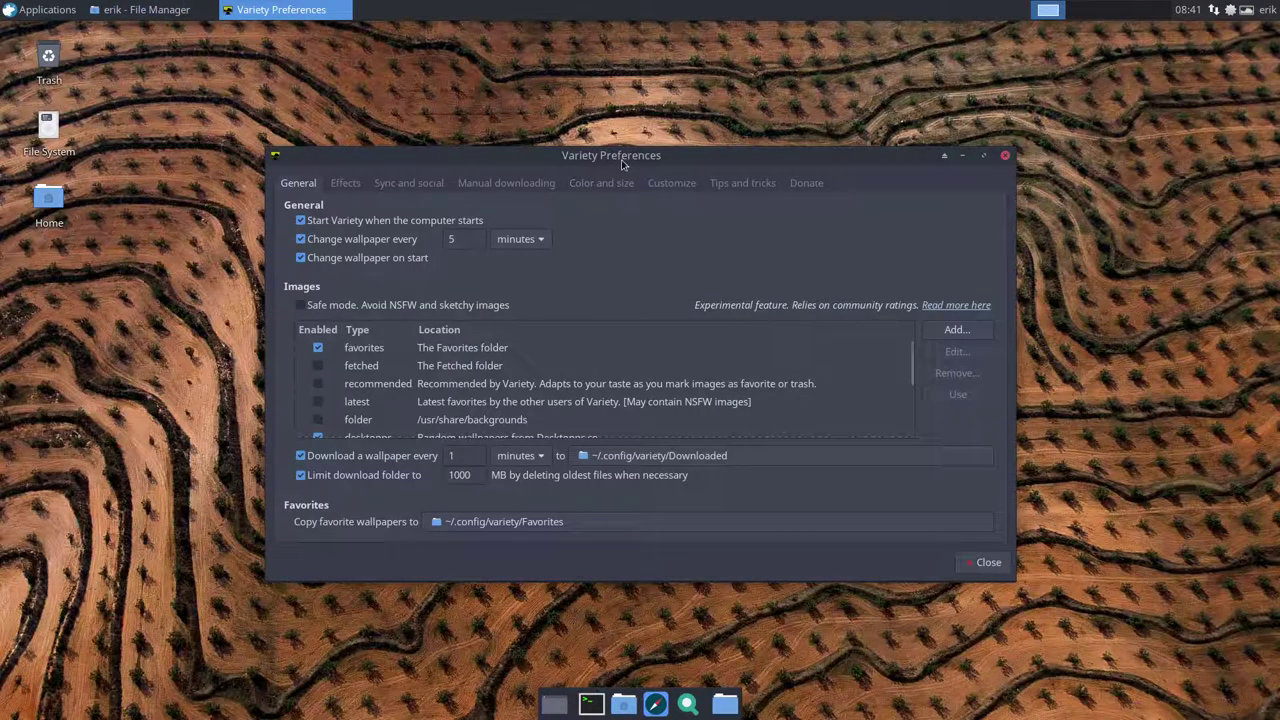
pyautogui.moveTo(616, 158); pyautogui.dragTo(564, 63)
# Step: Scroll through Variety's image sources, close Preferences, and reopen Variety's tray menu
pyautogui.scroll(-2, 436, 266)
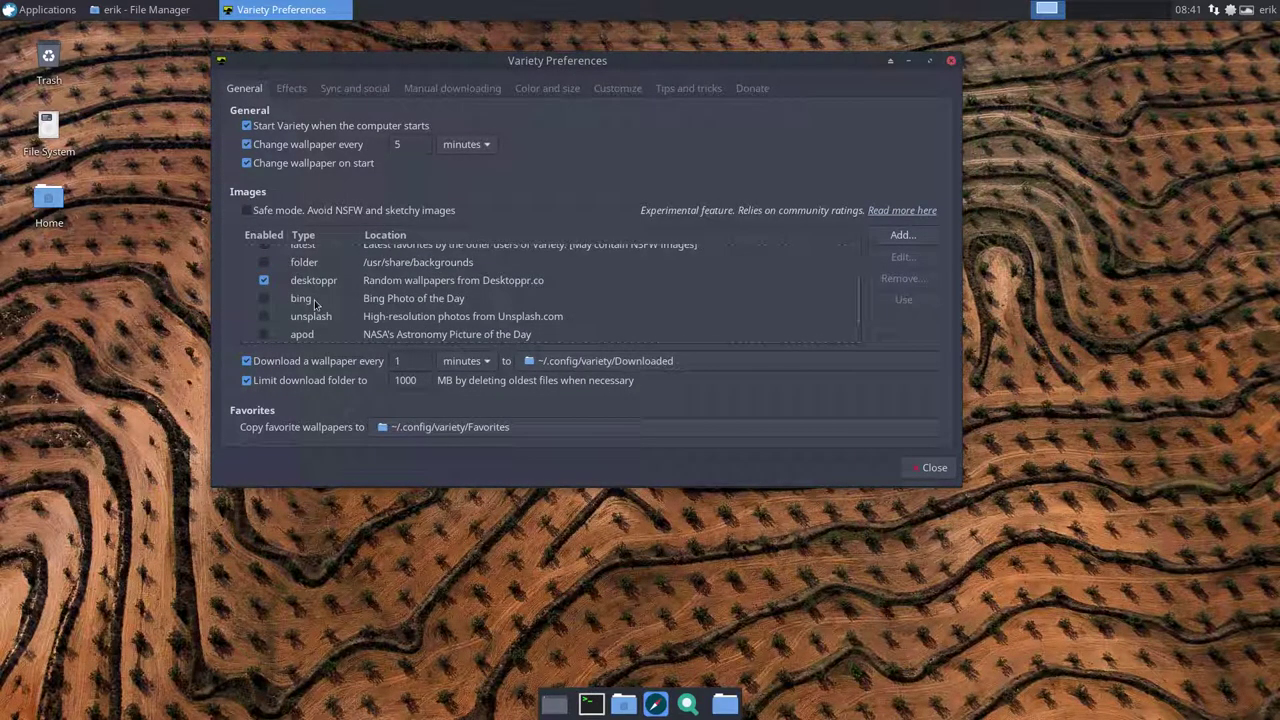
pyautogui.scroll(-2, 322, 291)
pyautogui.scroll(2, 322, 326)
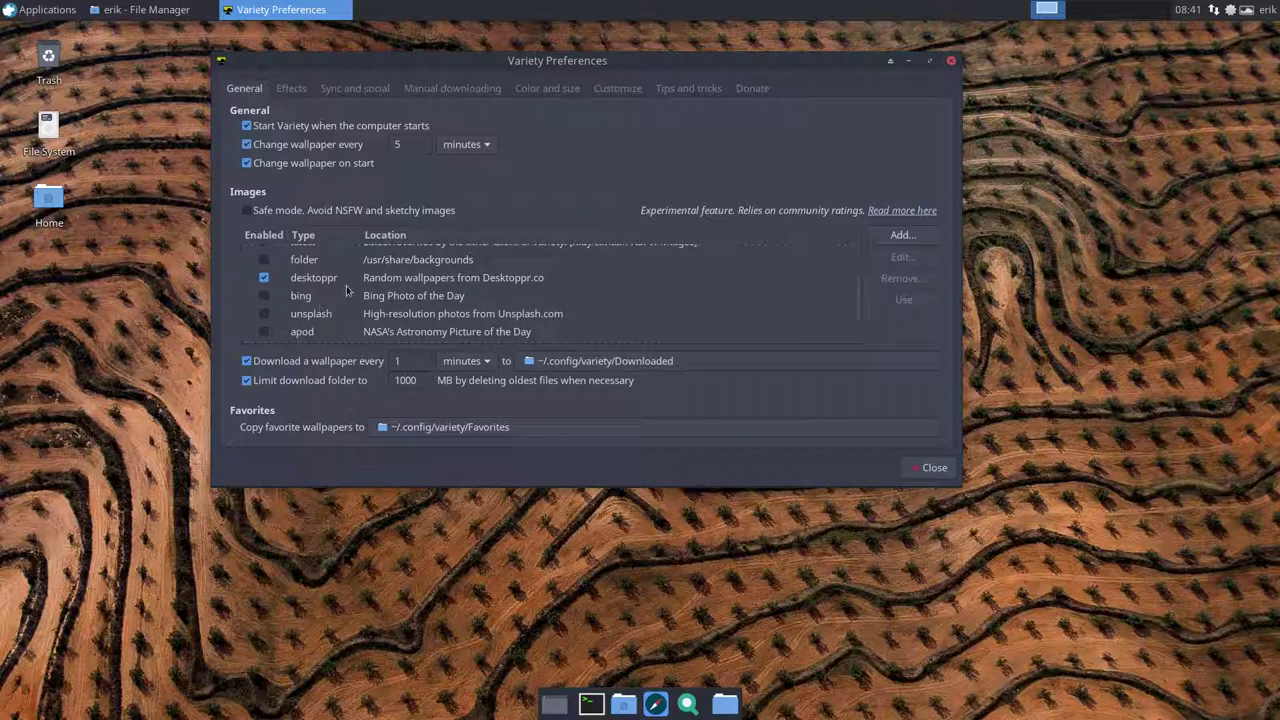
pyautogui.click(934, 467)
pyautogui.click(1247, 10)
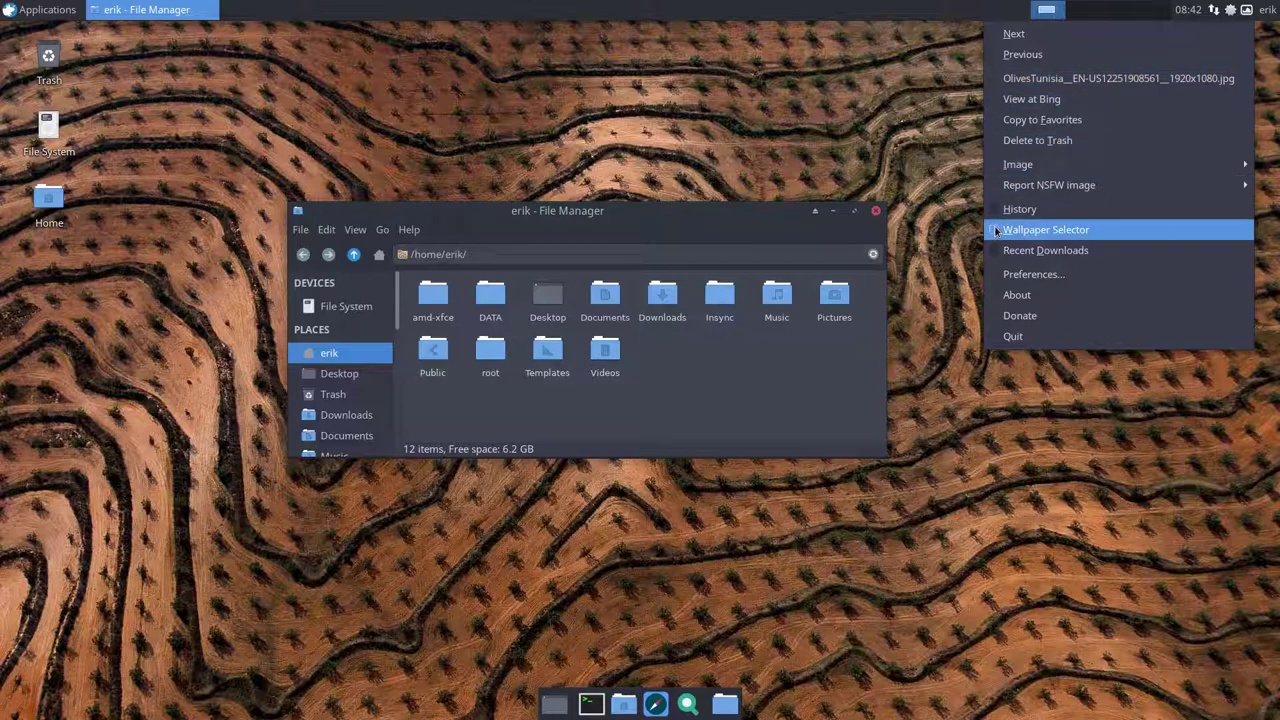
# Step: Change the wallpaper through Variety, then skip to the next image, the moonlit clouds
pyautogui.click(1038, 142)
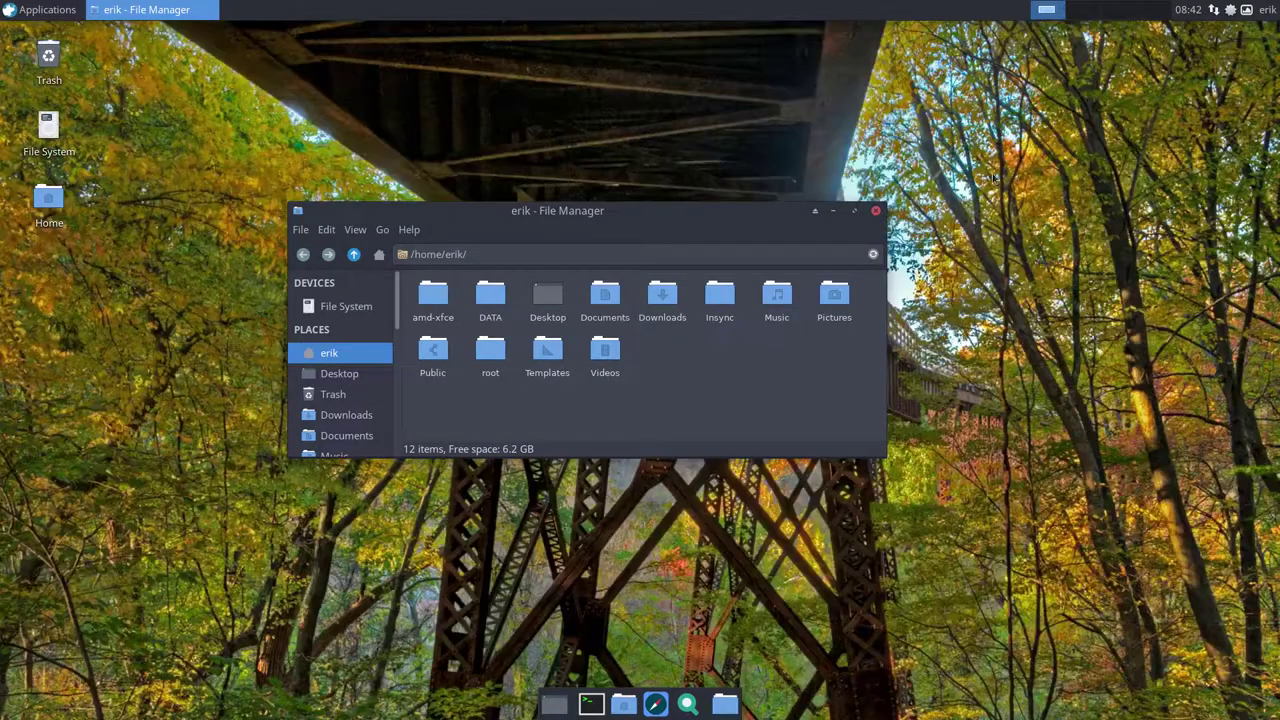
pyautogui.click(1246, 12)
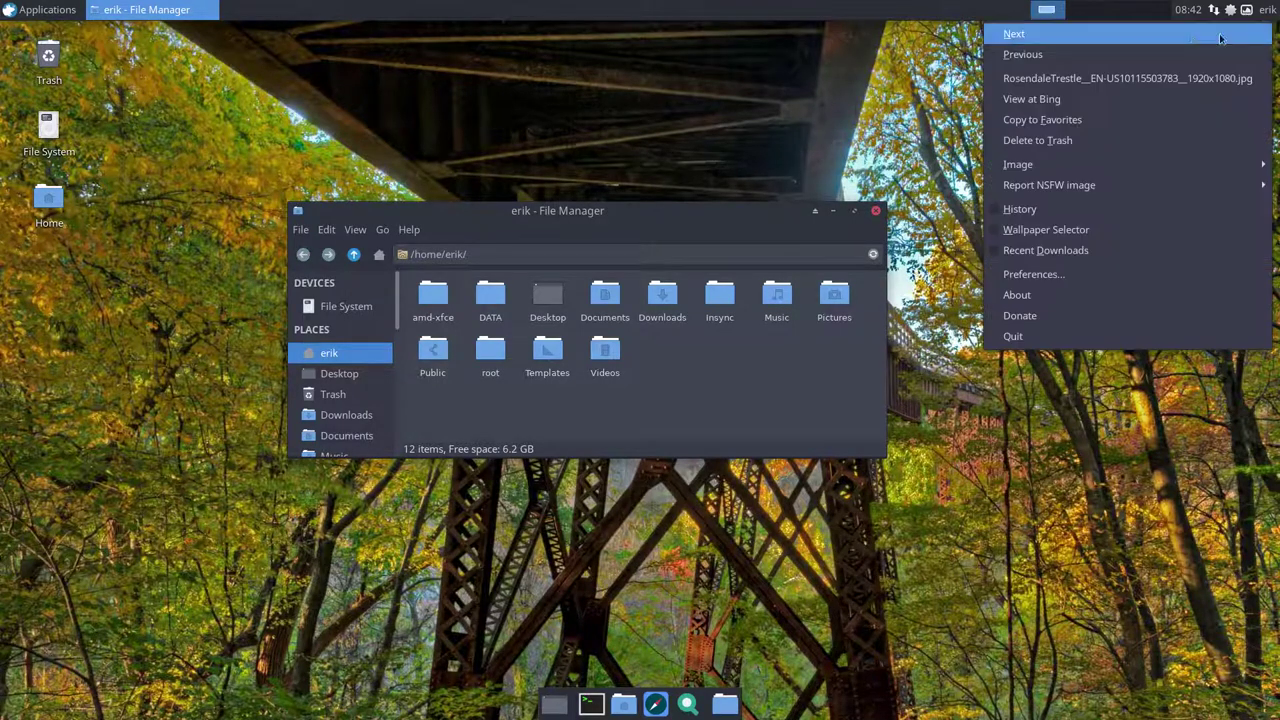
pyautogui.click(1224, 33)
# Step: Reposition the file manager and browse up to /home, ending back in the erik folder
pyautogui.moveTo(691, 208)
pyautogui.mouseDown()
pyautogui.moveTo(713, 214)
pyautogui.moveTo(1011, 94)
pyautogui.moveTo(733, 307)
pyautogui.moveTo(665, 395)
pyautogui.moveTo(683, 191)
pyautogui.mouseUp()
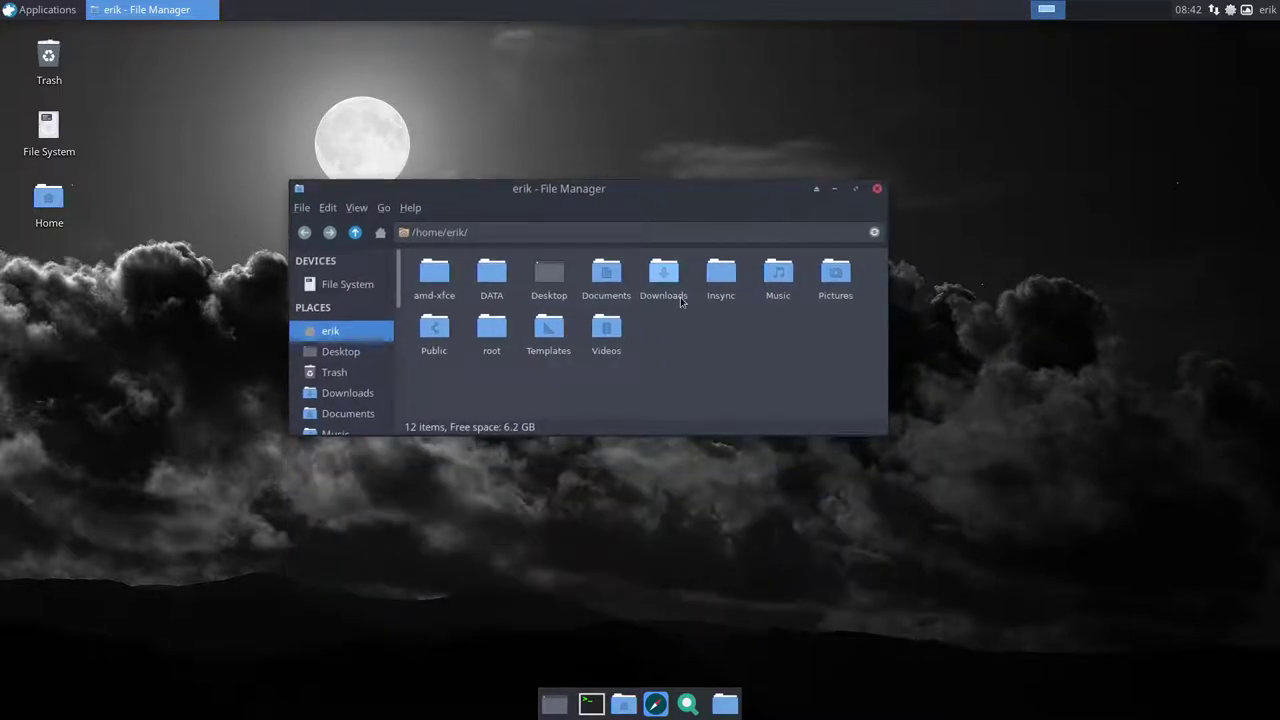
pyautogui.hotkey('alt', 'Up')
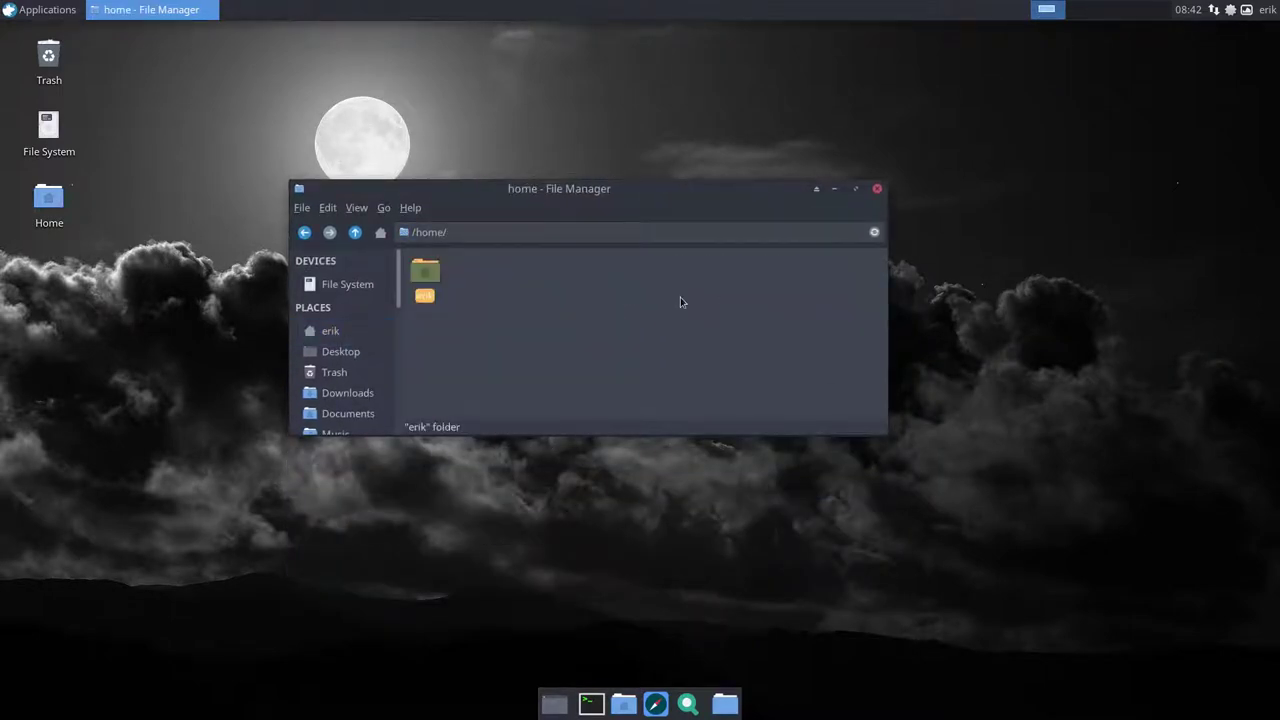
pyautogui.hotkey('alt', 'Left')
pyautogui.hotkey('alt', 'Up')
pyautogui.click(680, 302)
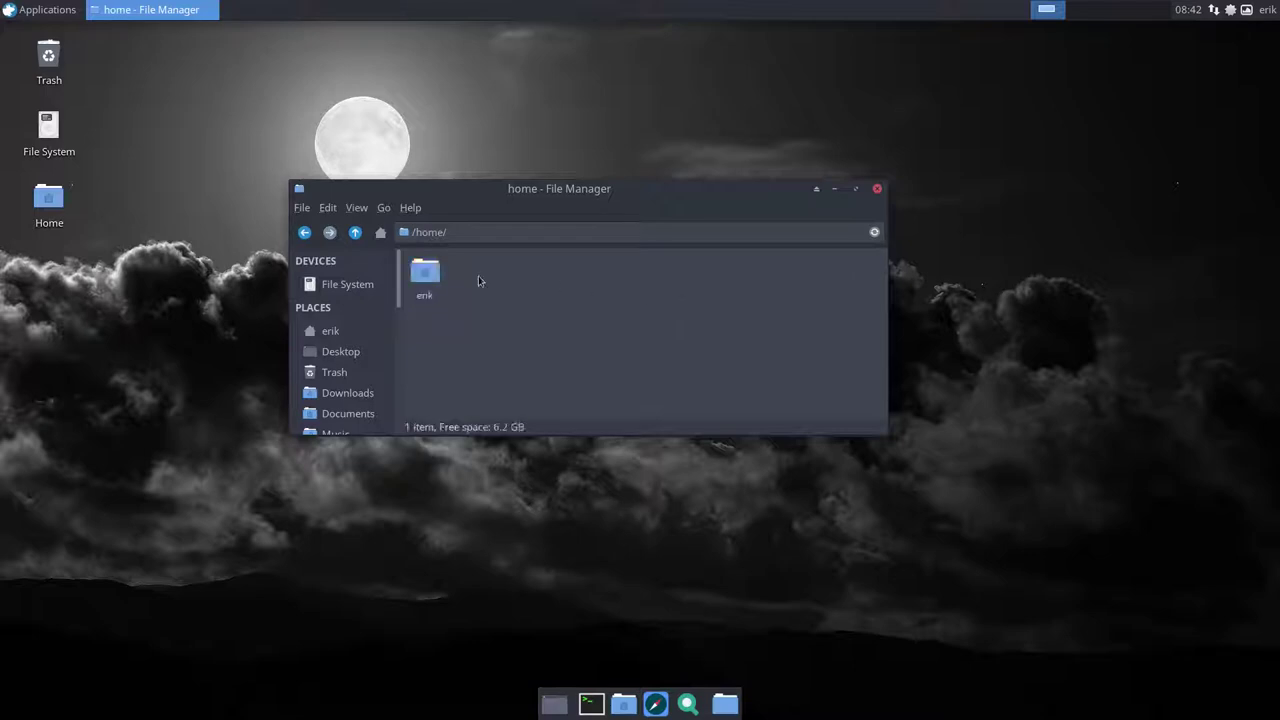
pyautogui.doubleClick(425, 272)
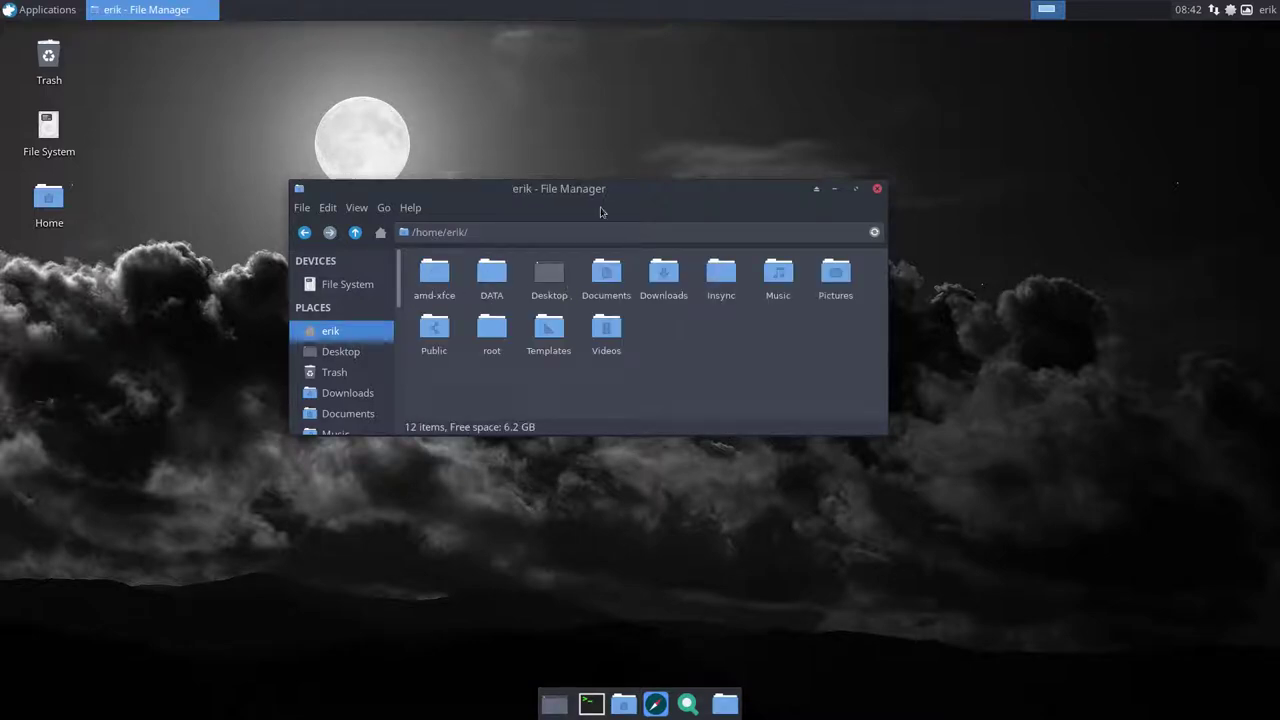
pyautogui.moveTo(595, 191); pyautogui.dragTo(639, 188)
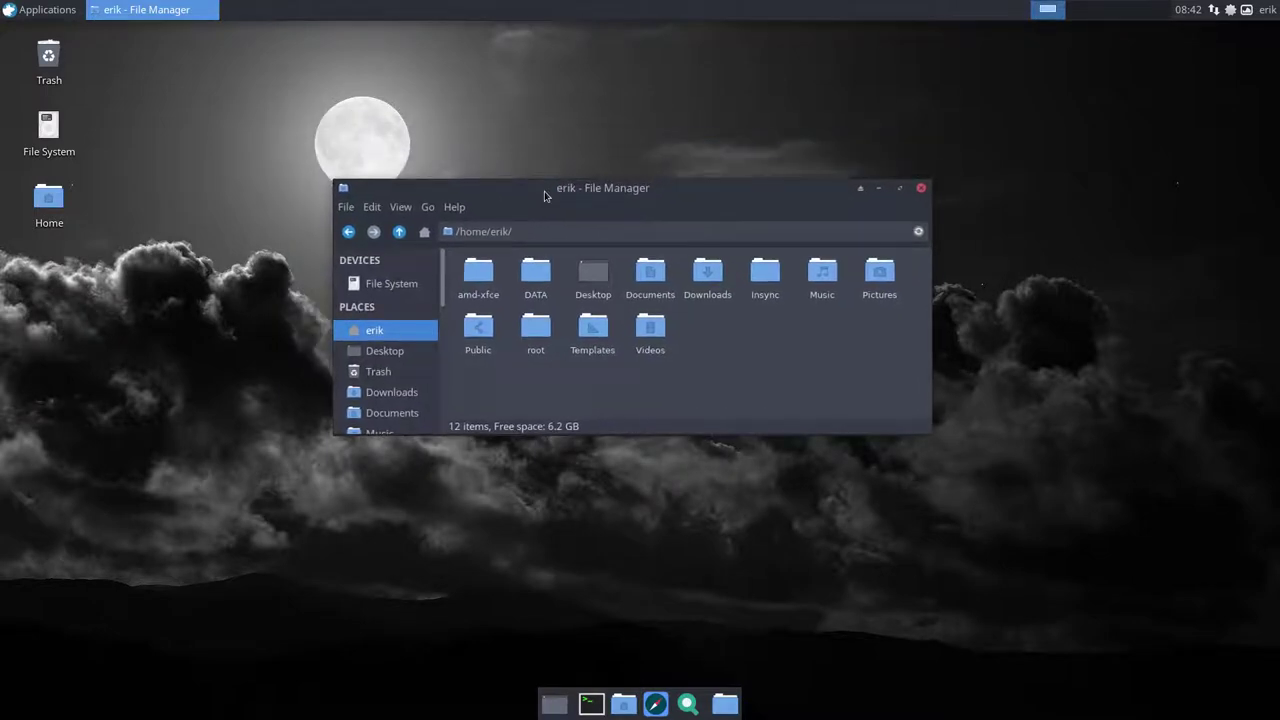
# Step: Close the file manager and launch Mouse and Touchpad settings from the Settings menu
pyautogui.hotkey('ctrl', 'w')
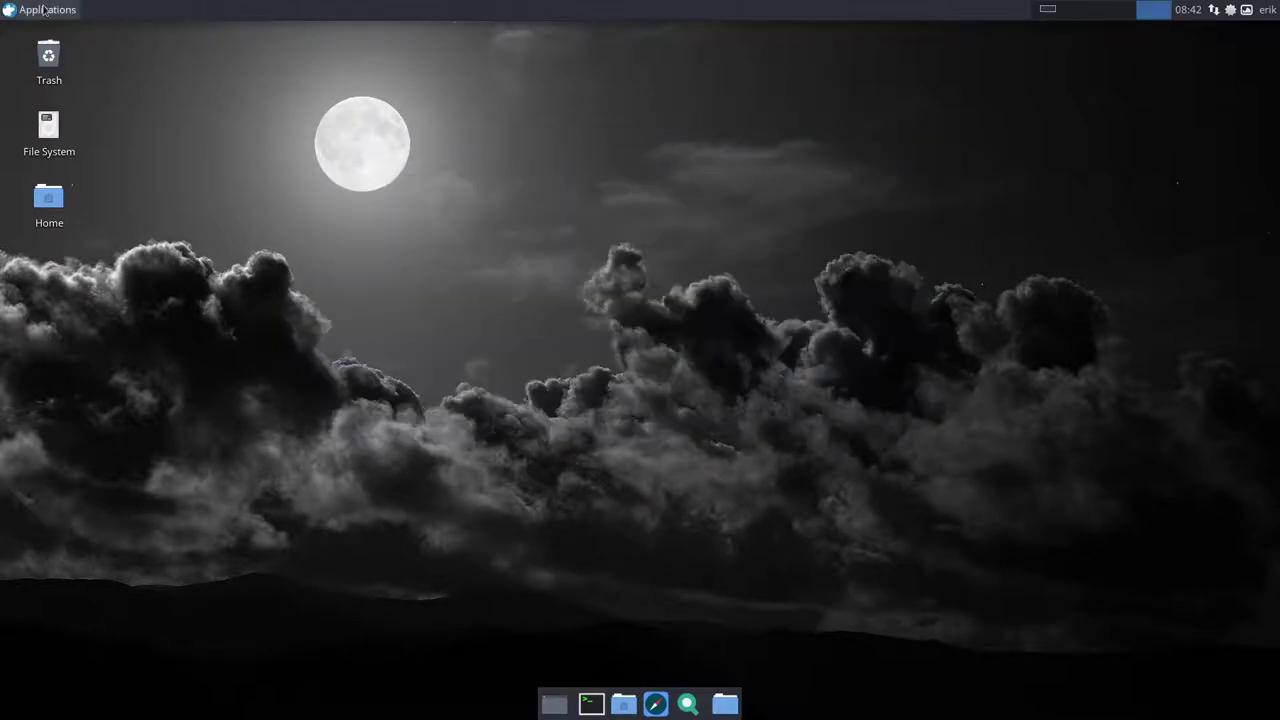
pyautogui.click(40, 9)
pyautogui.moveTo(58, 158)
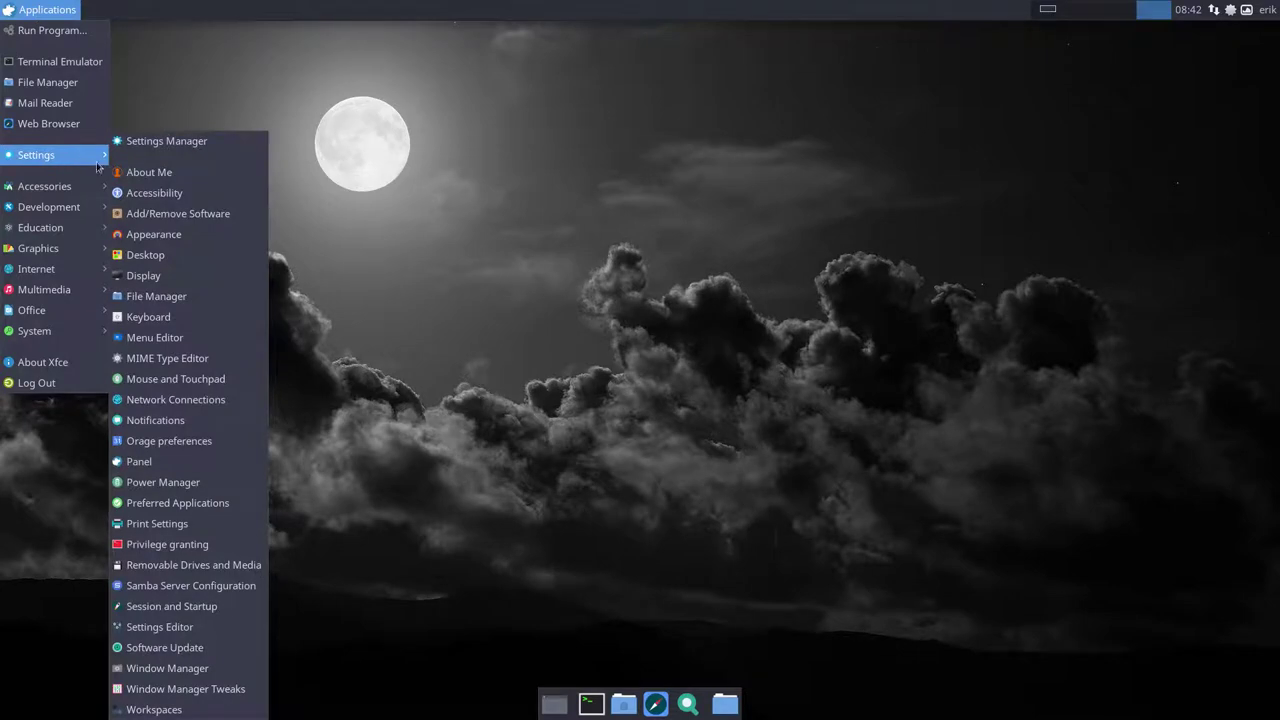
pyautogui.click(182, 381)
# Step: Choose Breeze Snow as the cursor theme, close the settings, and dismiss a desktop menu
pyautogui.click(618, 255)
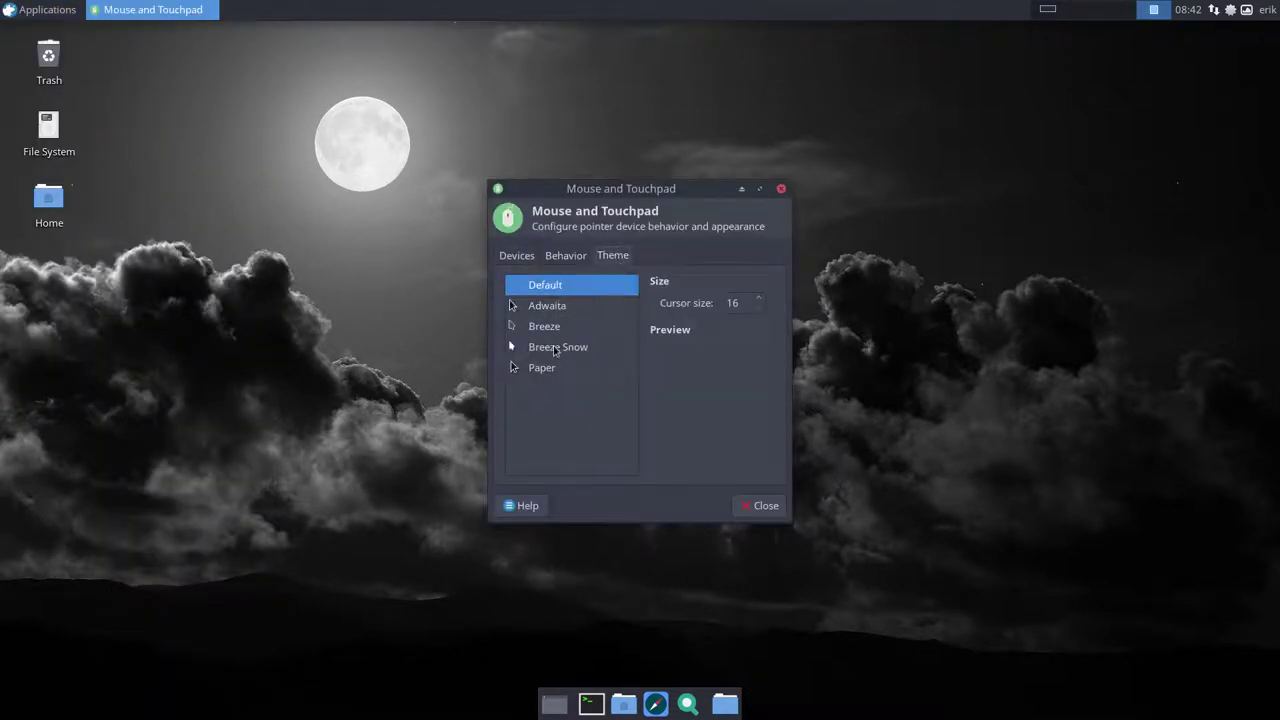
pyautogui.click(508, 342)
pyautogui.click(755, 505)
pyautogui.rightClick(529, 290)
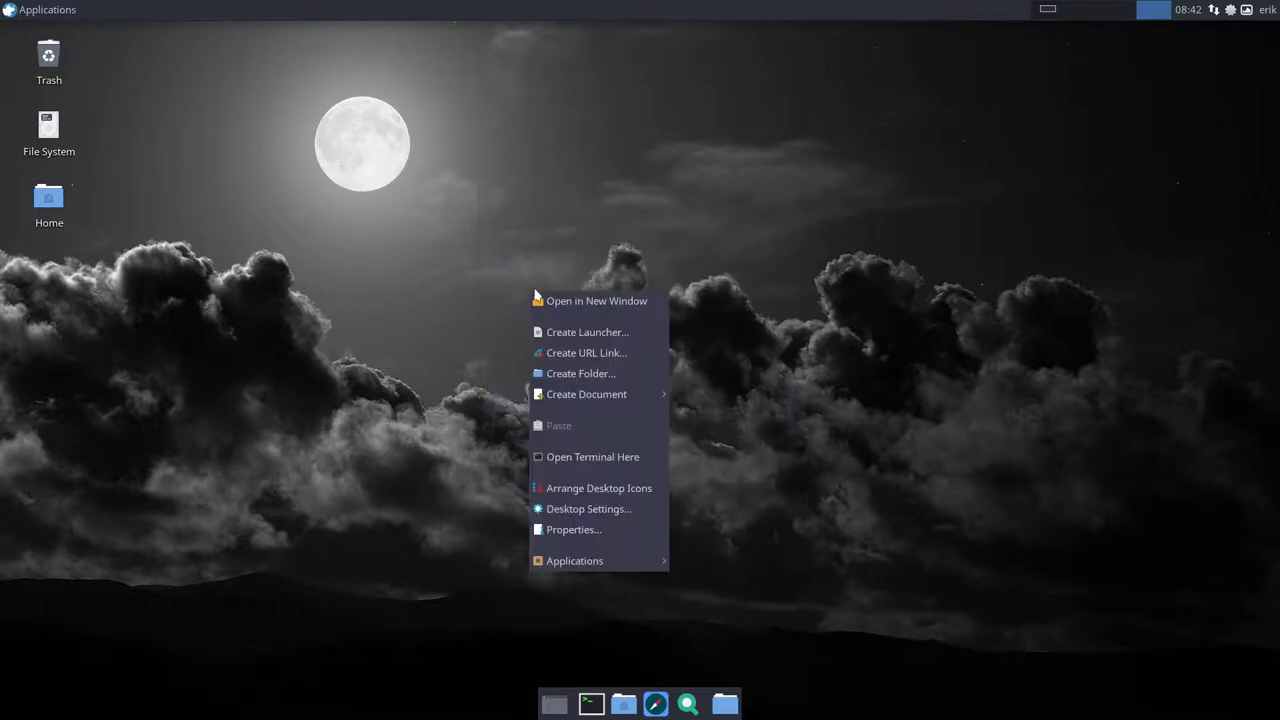
pyautogui.click(486, 211)
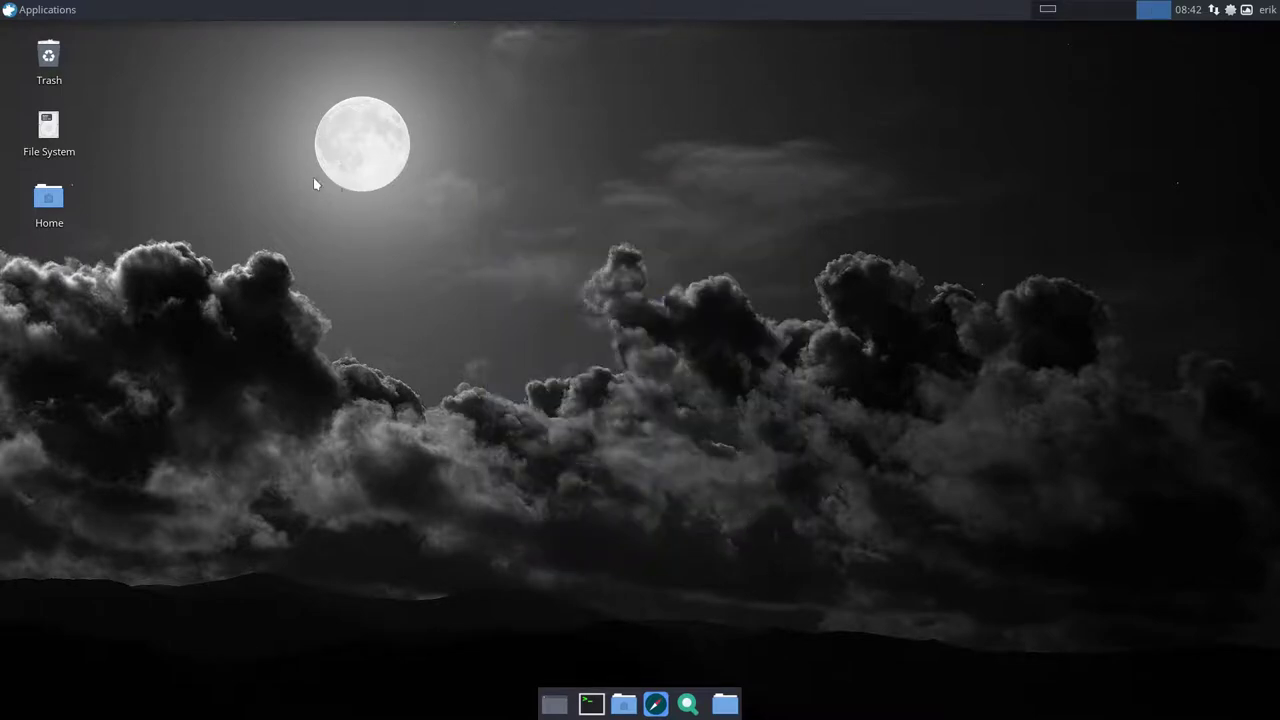